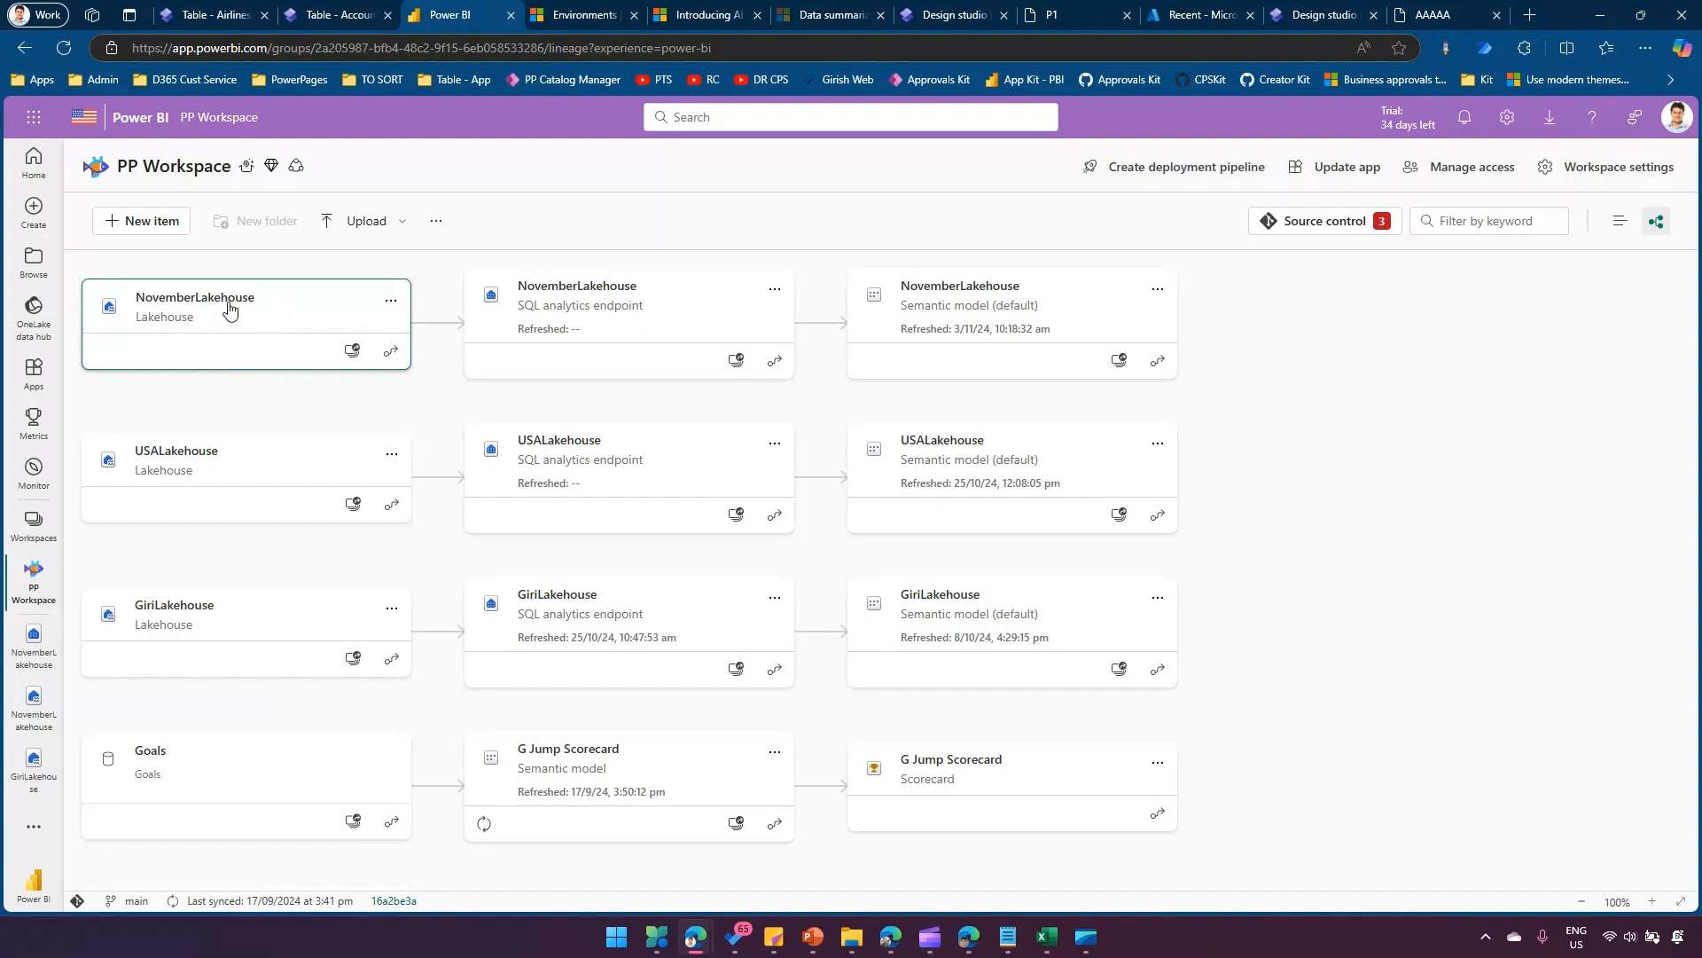
# Open NovemberLakehouse and review its Files folder and the rows of the brisbane_store table.
pyautogui.click(226, 312)
pyautogui.click(1365, 241)
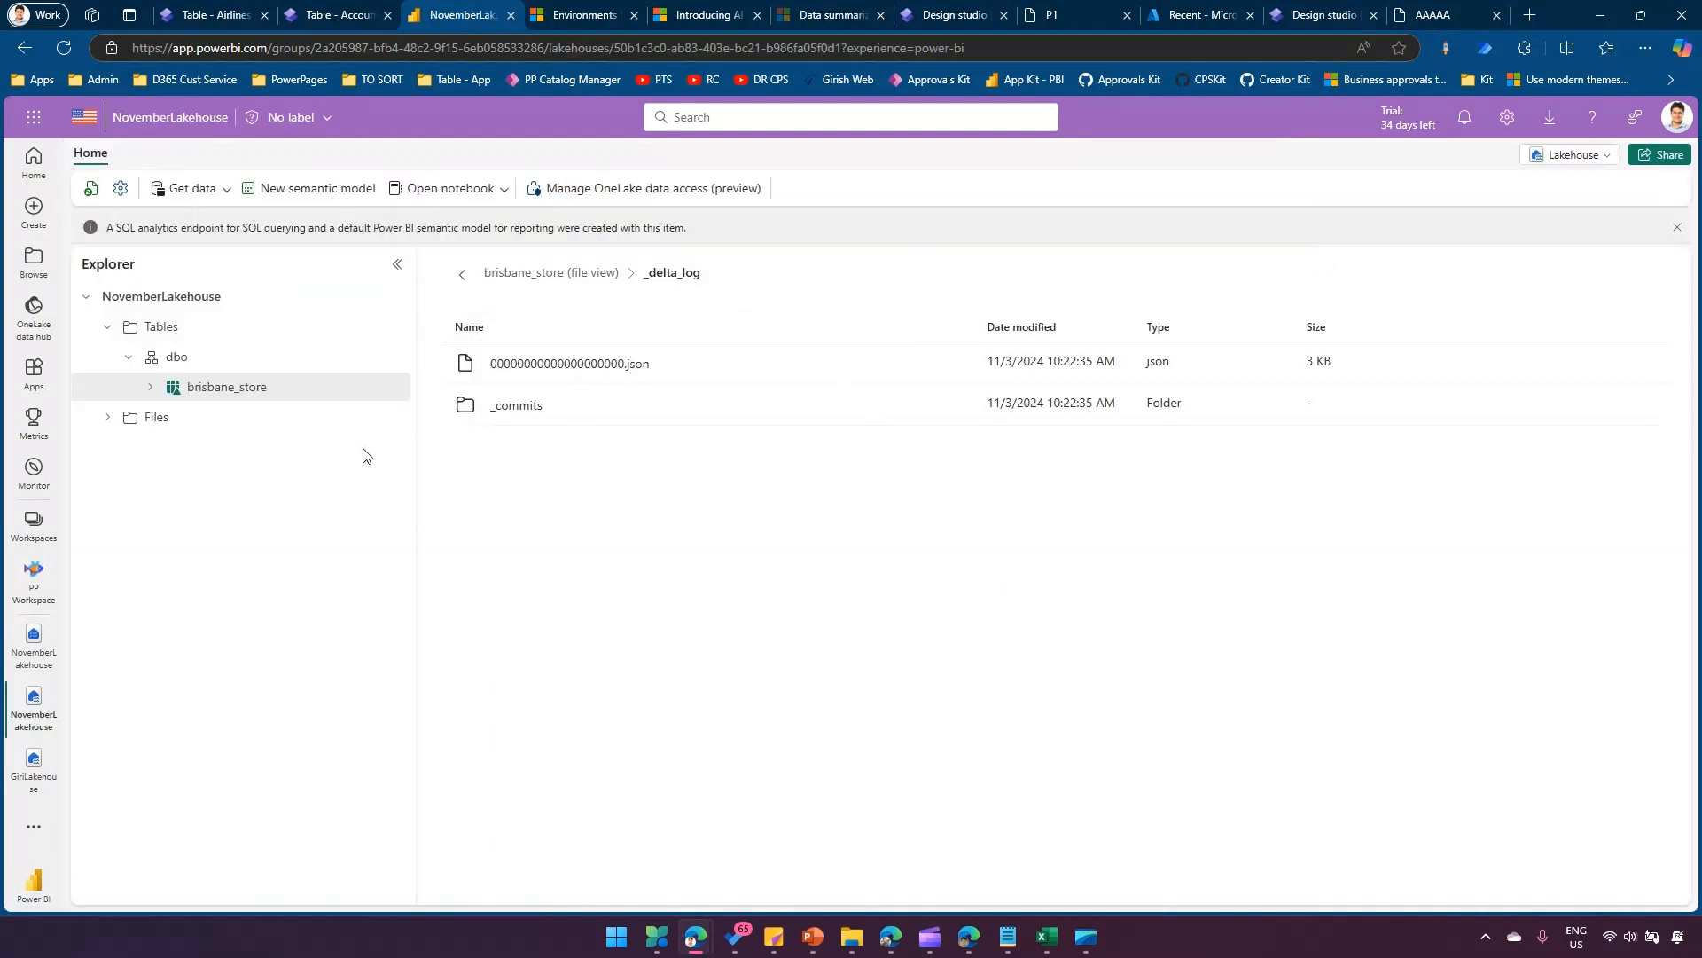
pyautogui.click(109, 418)
pyautogui.click(156, 418)
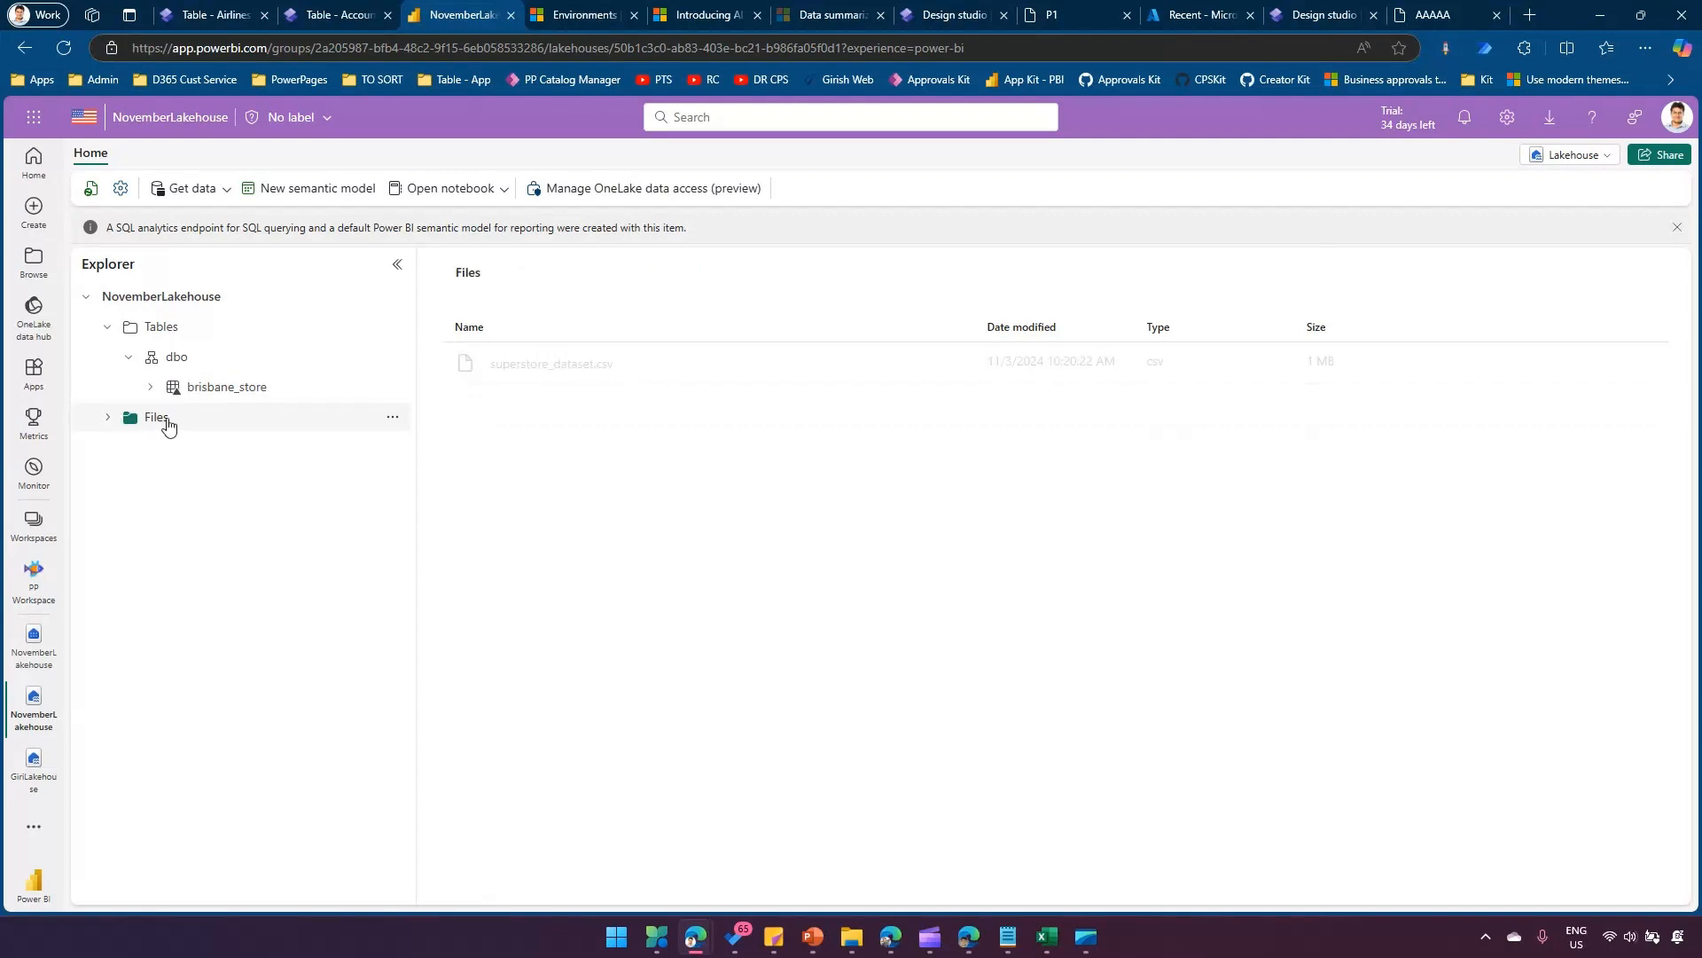
pyautogui.click(204, 390)
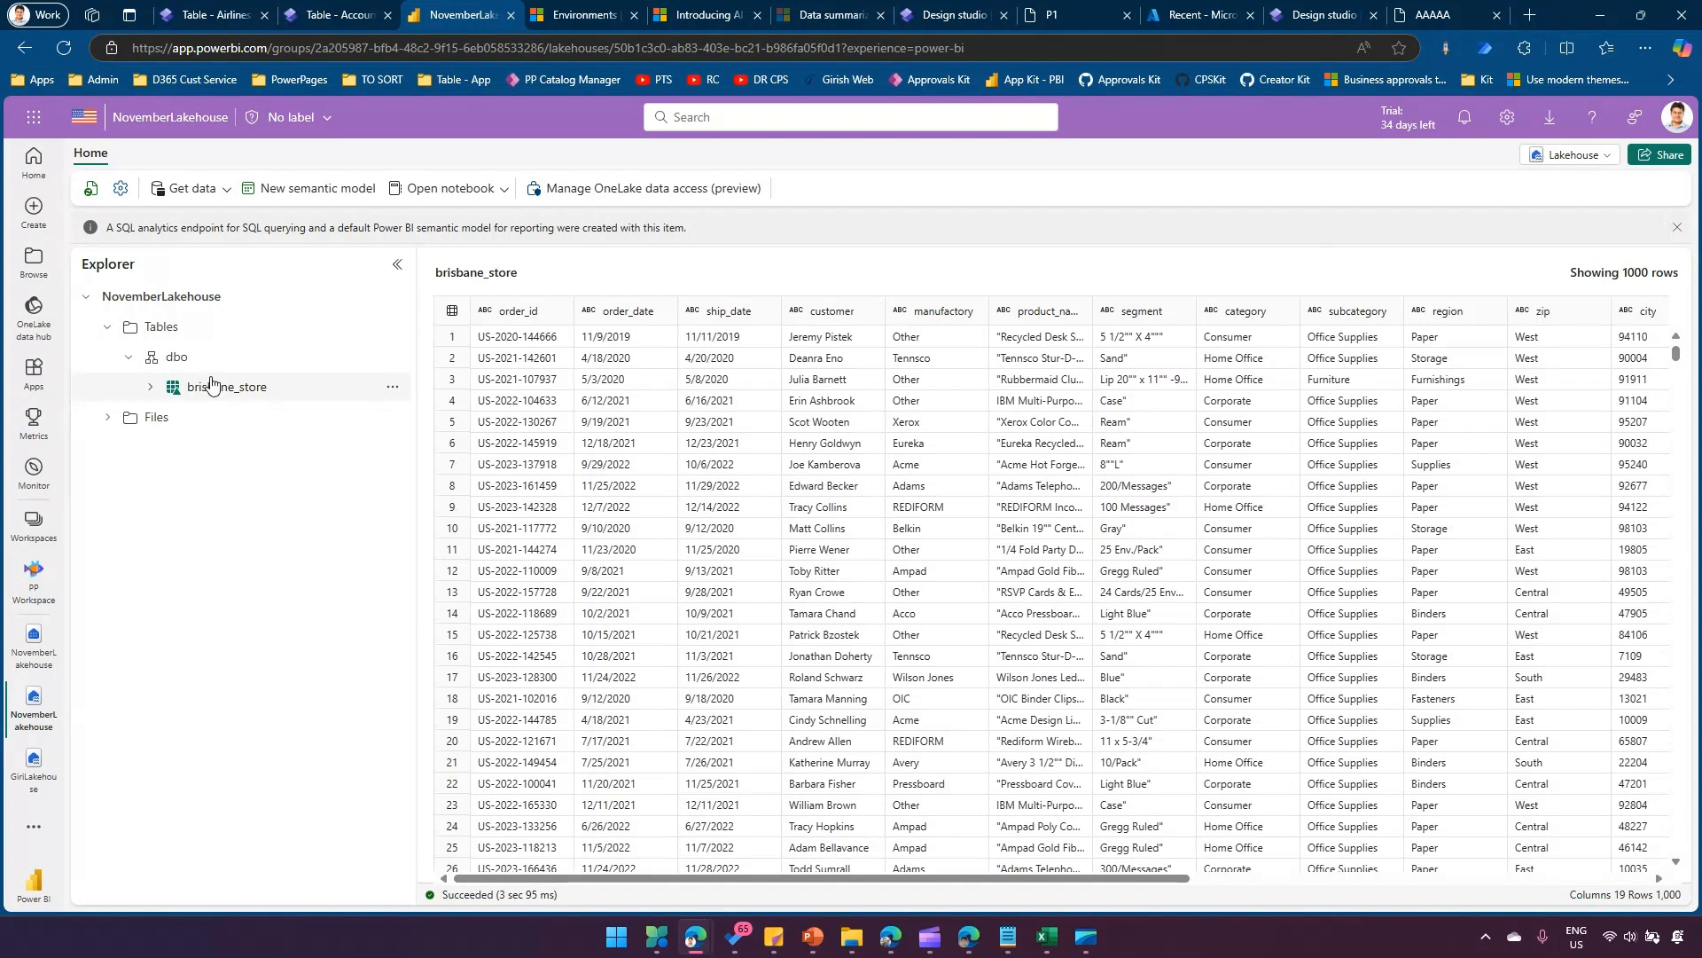
pyautogui.moveTo(420, 287)
pyautogui.mouseDown()
pyautogui.moveTo(824, 628)
pyautogui.moveTo(1591, 710)
pyautogui.moveTo(1694, 778)
pyautogui.moveTo(1678, 785)
pyautogui.mouseUp()
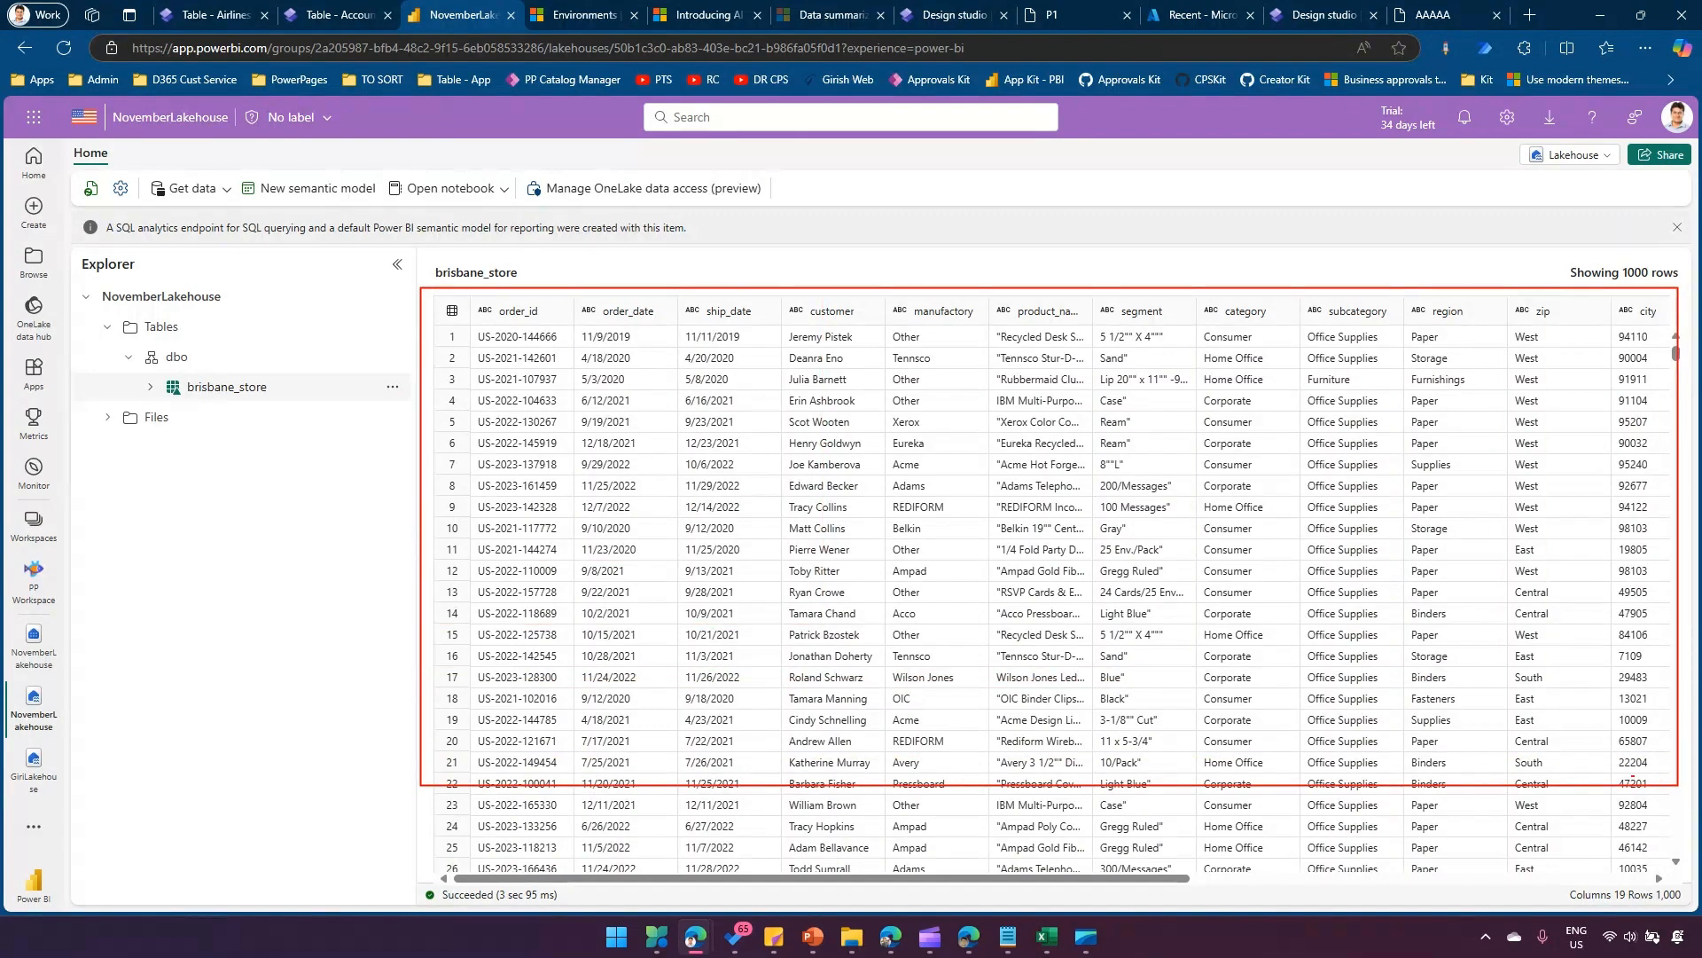
pyautogui.moveTo(248, 589)
pyautogui.mouseDown()
pyautogui.moveTo(415, 551)
pyautogui.moveTo(381, 572)
pyautogui.mouseUp()
pyautogui.press('Escape')
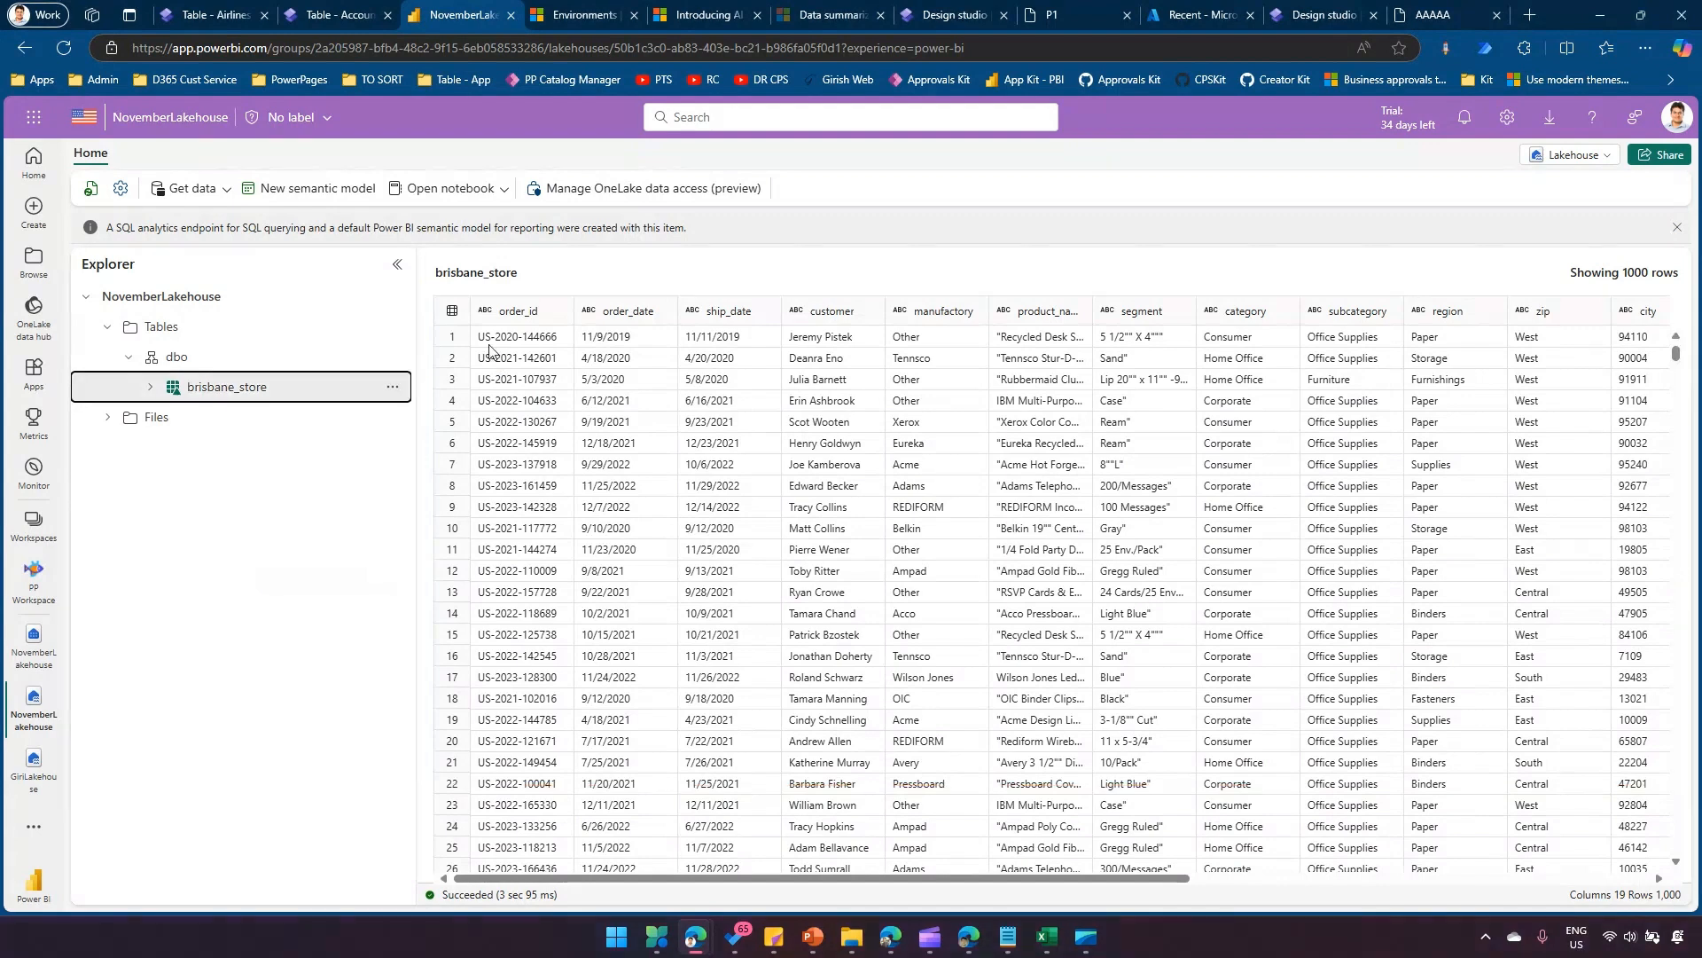
# Switch to the Gold Standard site in Power Pages and try to create a table from external data over the Microsoft Fabric connection.
pyautogui.click(337, 16)
pyautogui.click(439, 135)
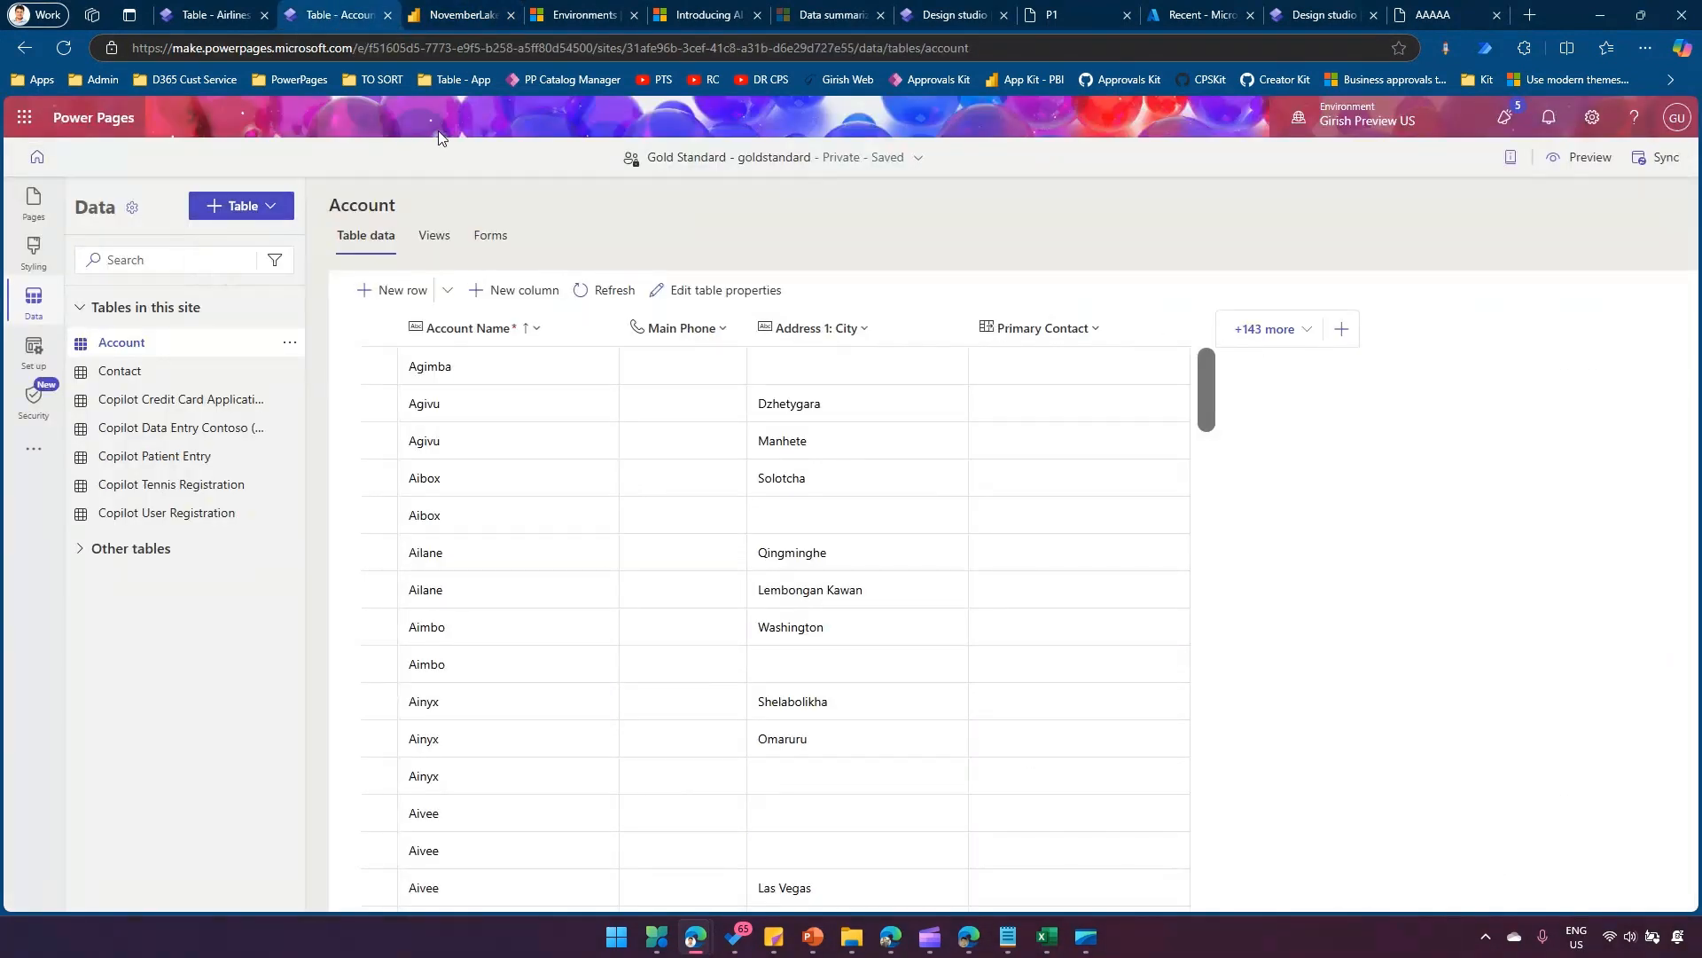
pyautogui.click(272, 207)
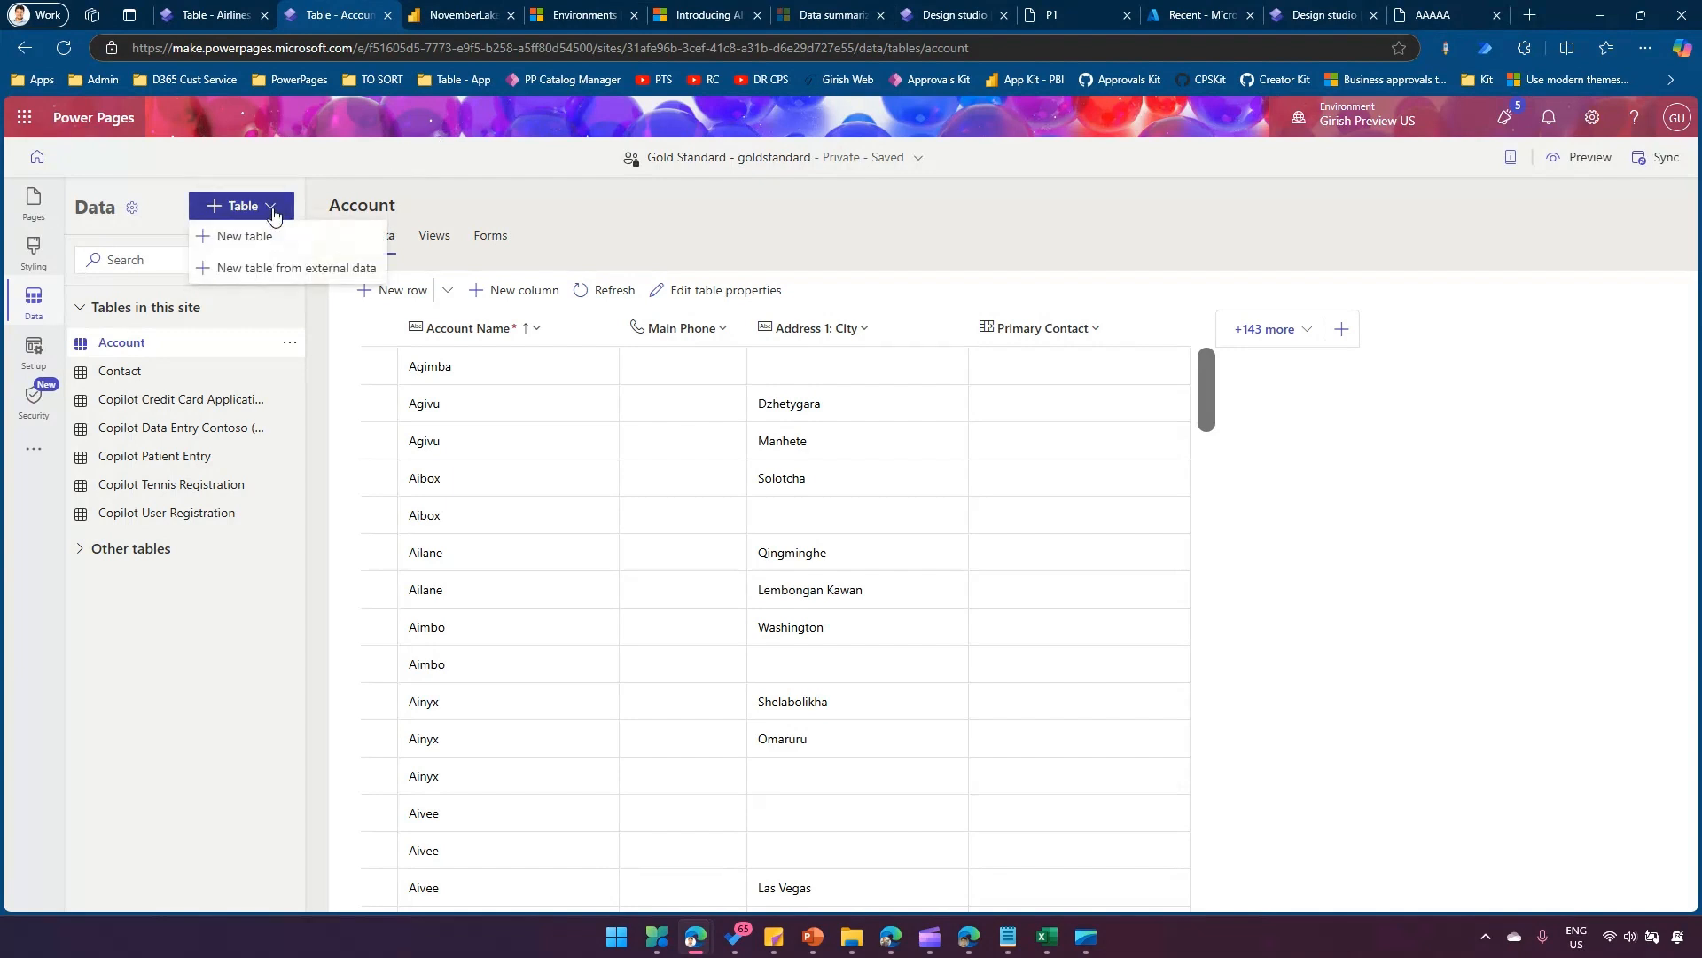
pyautogui.click(287, 274)
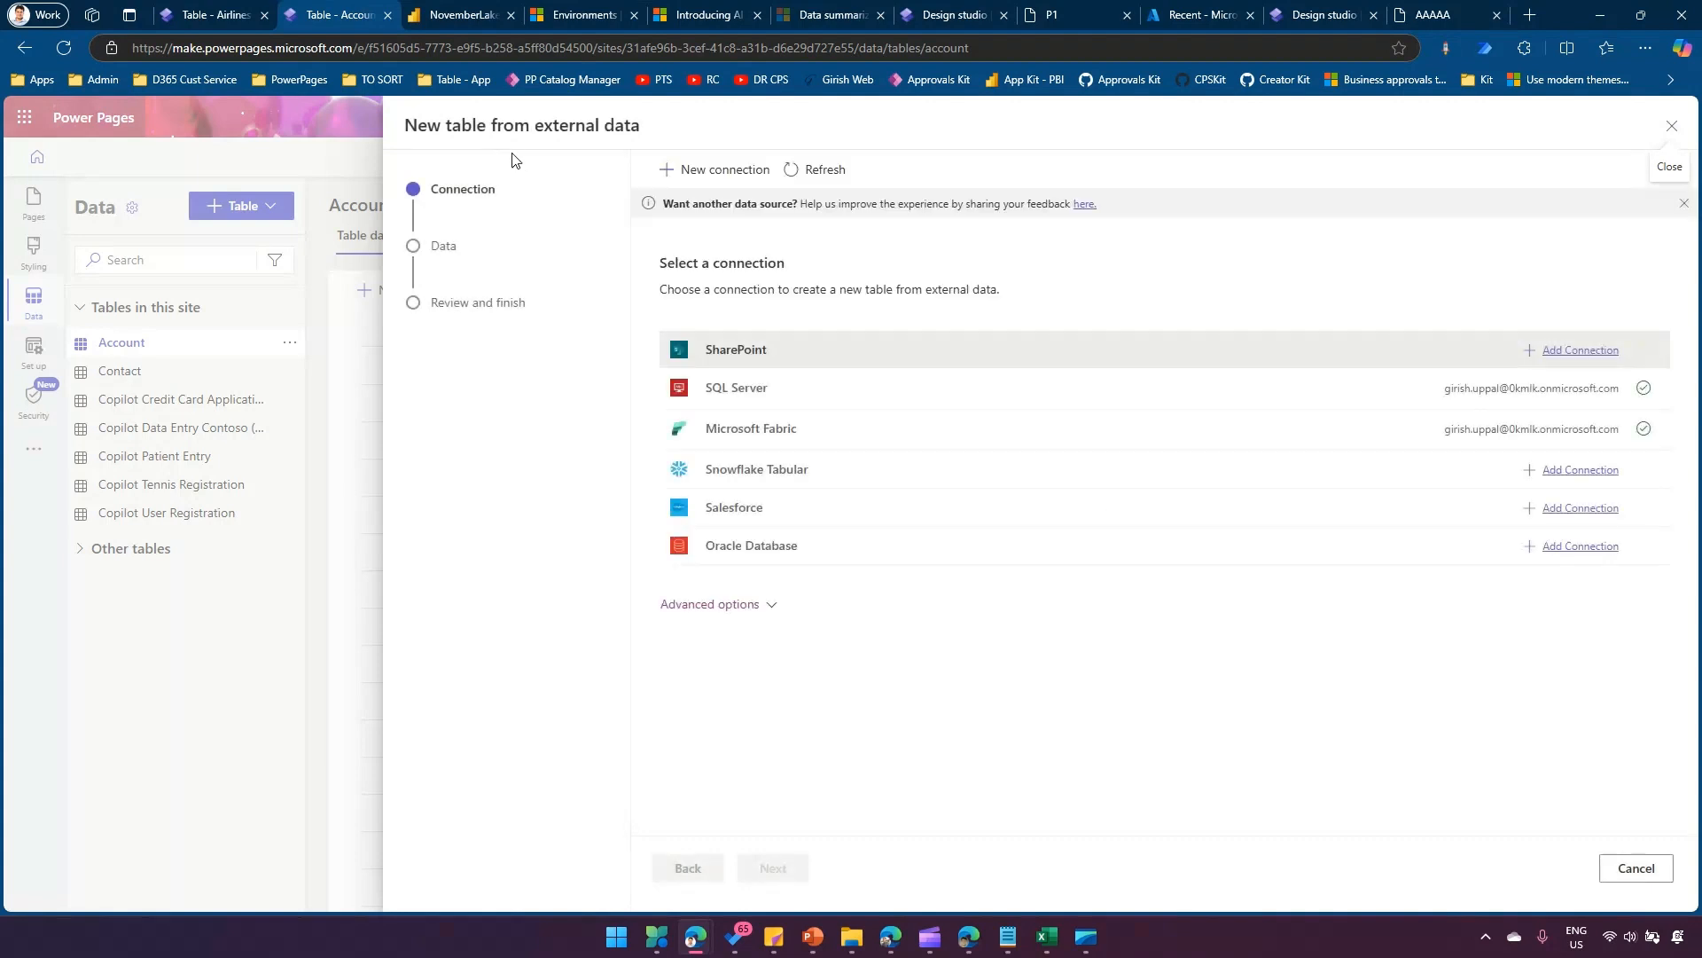
pyautogui.click(764, 337)
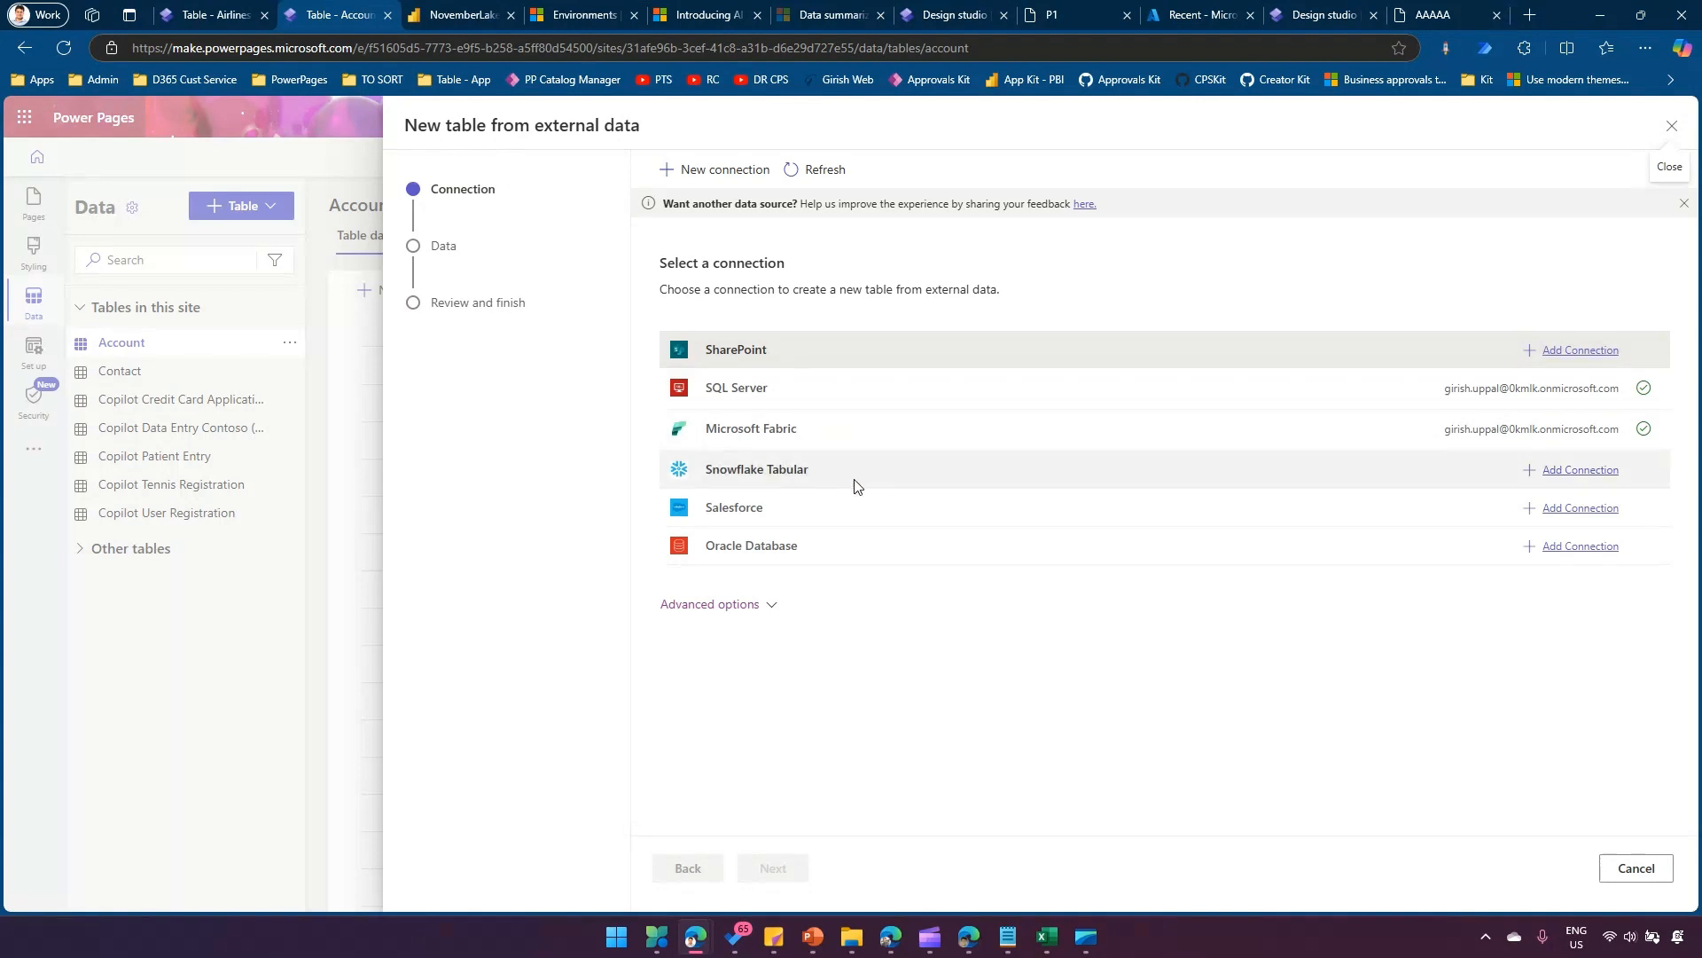
pyautogui.click(837, 431)
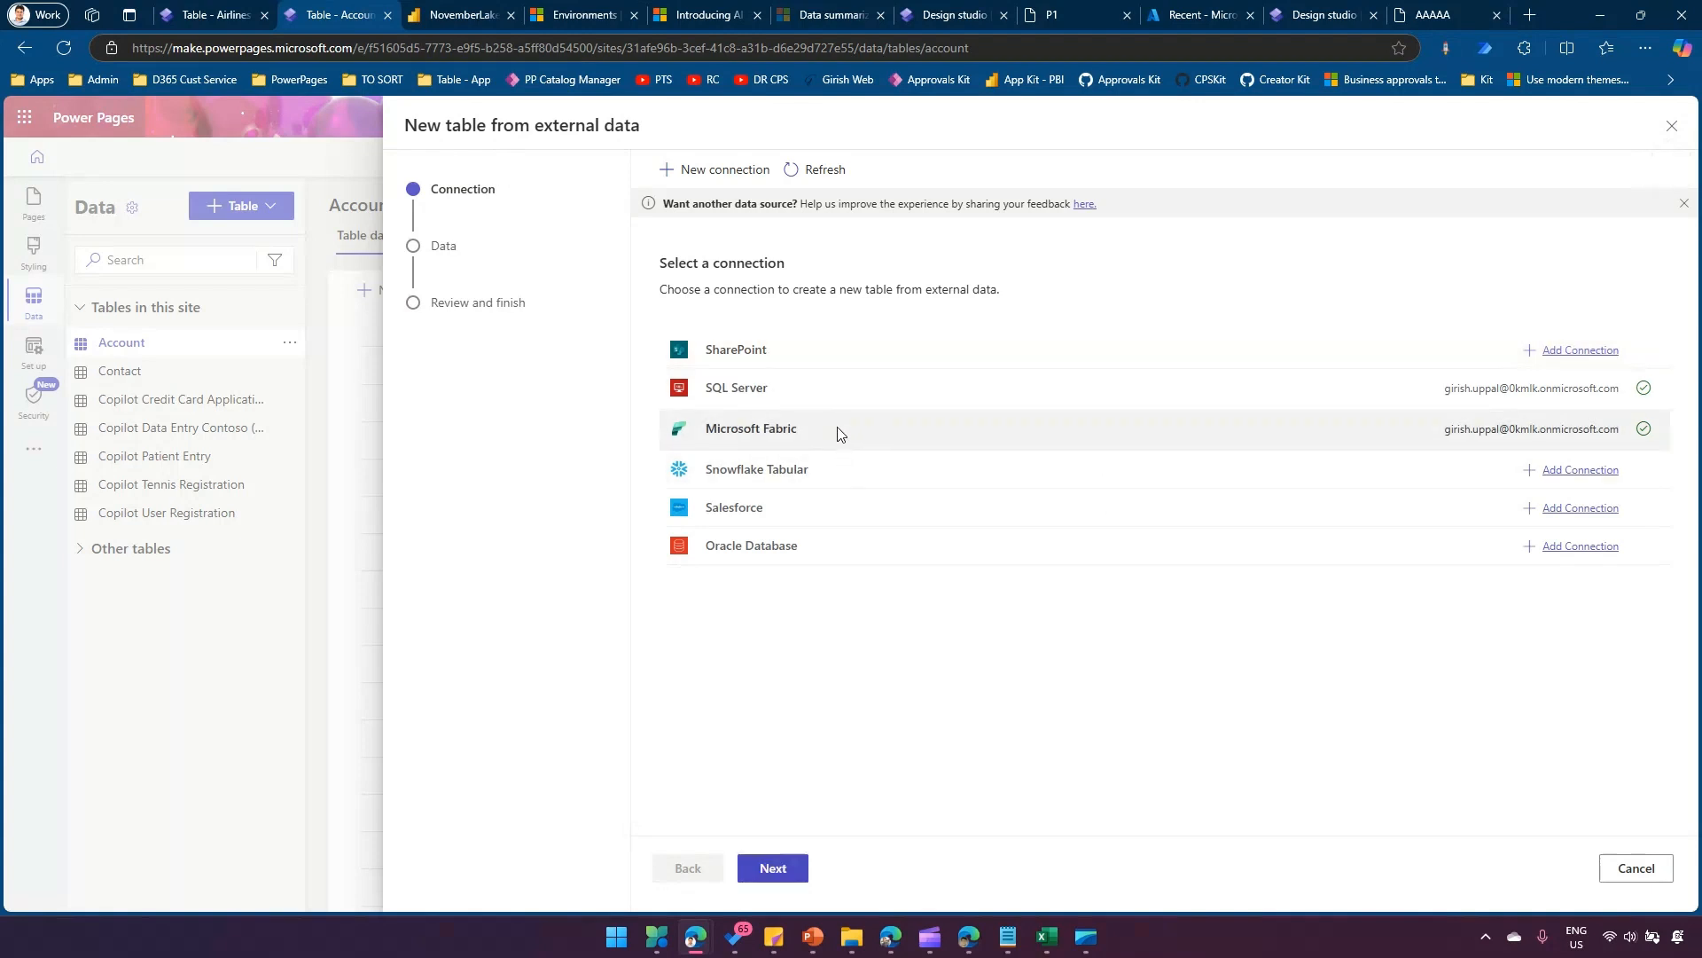
pyautogui.click(780, 869)
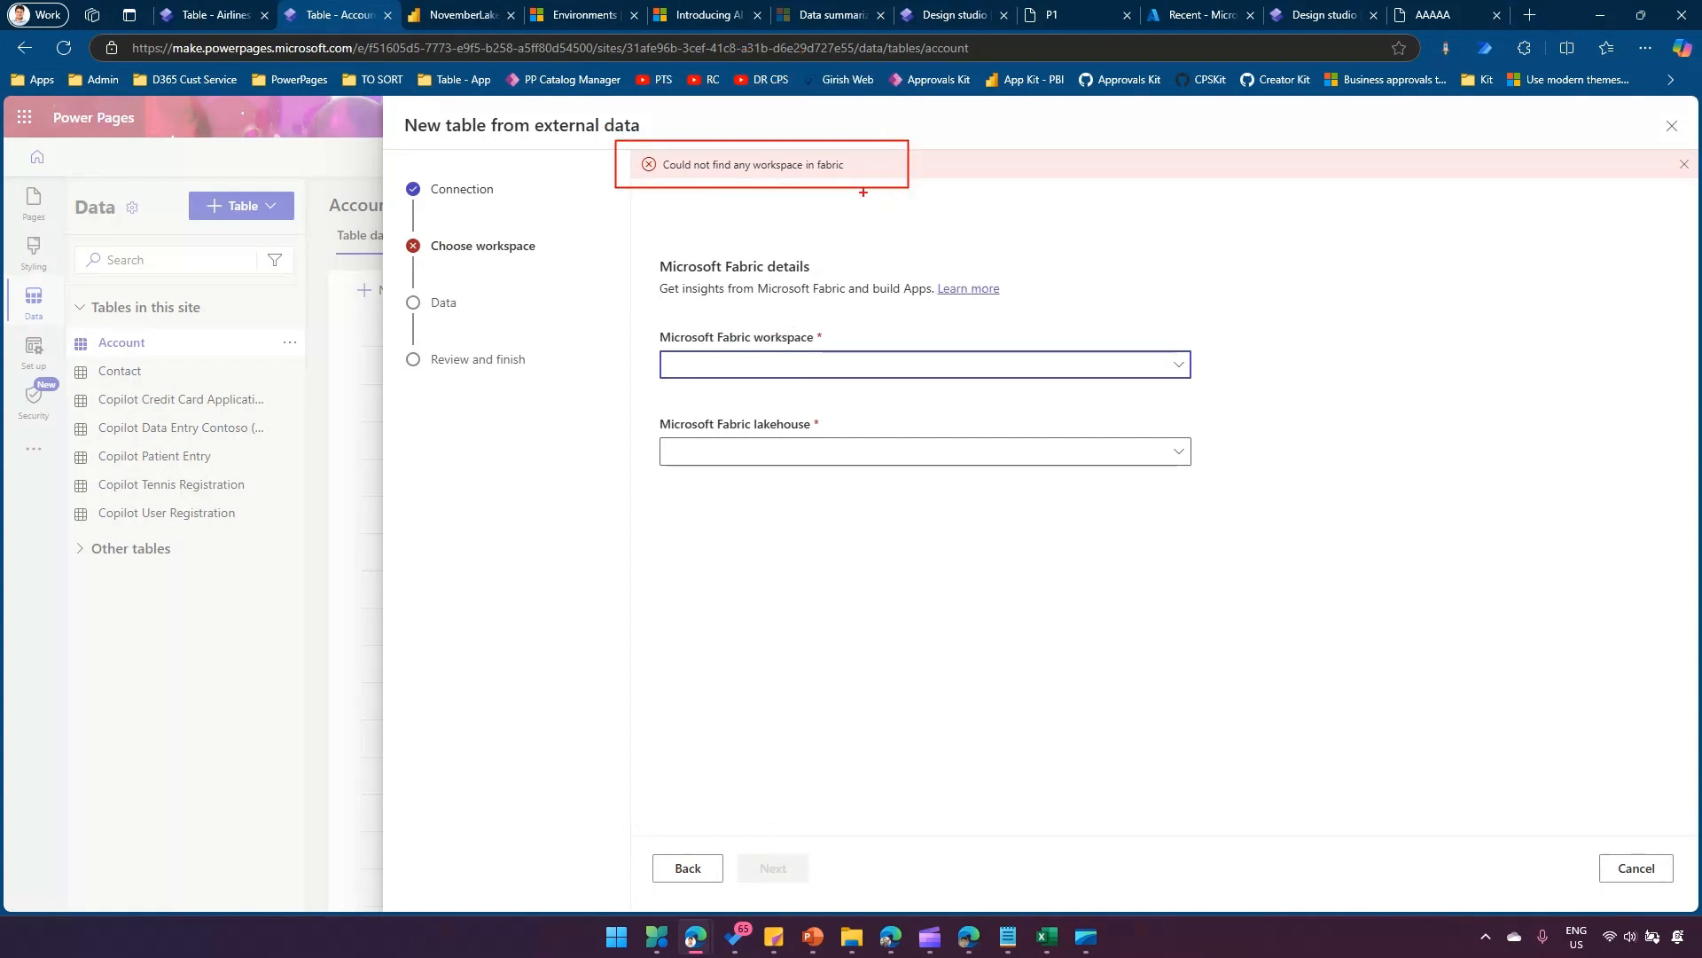
pyautogui.moveTo(863, 190); pyautogui.dragTo(853, 272)
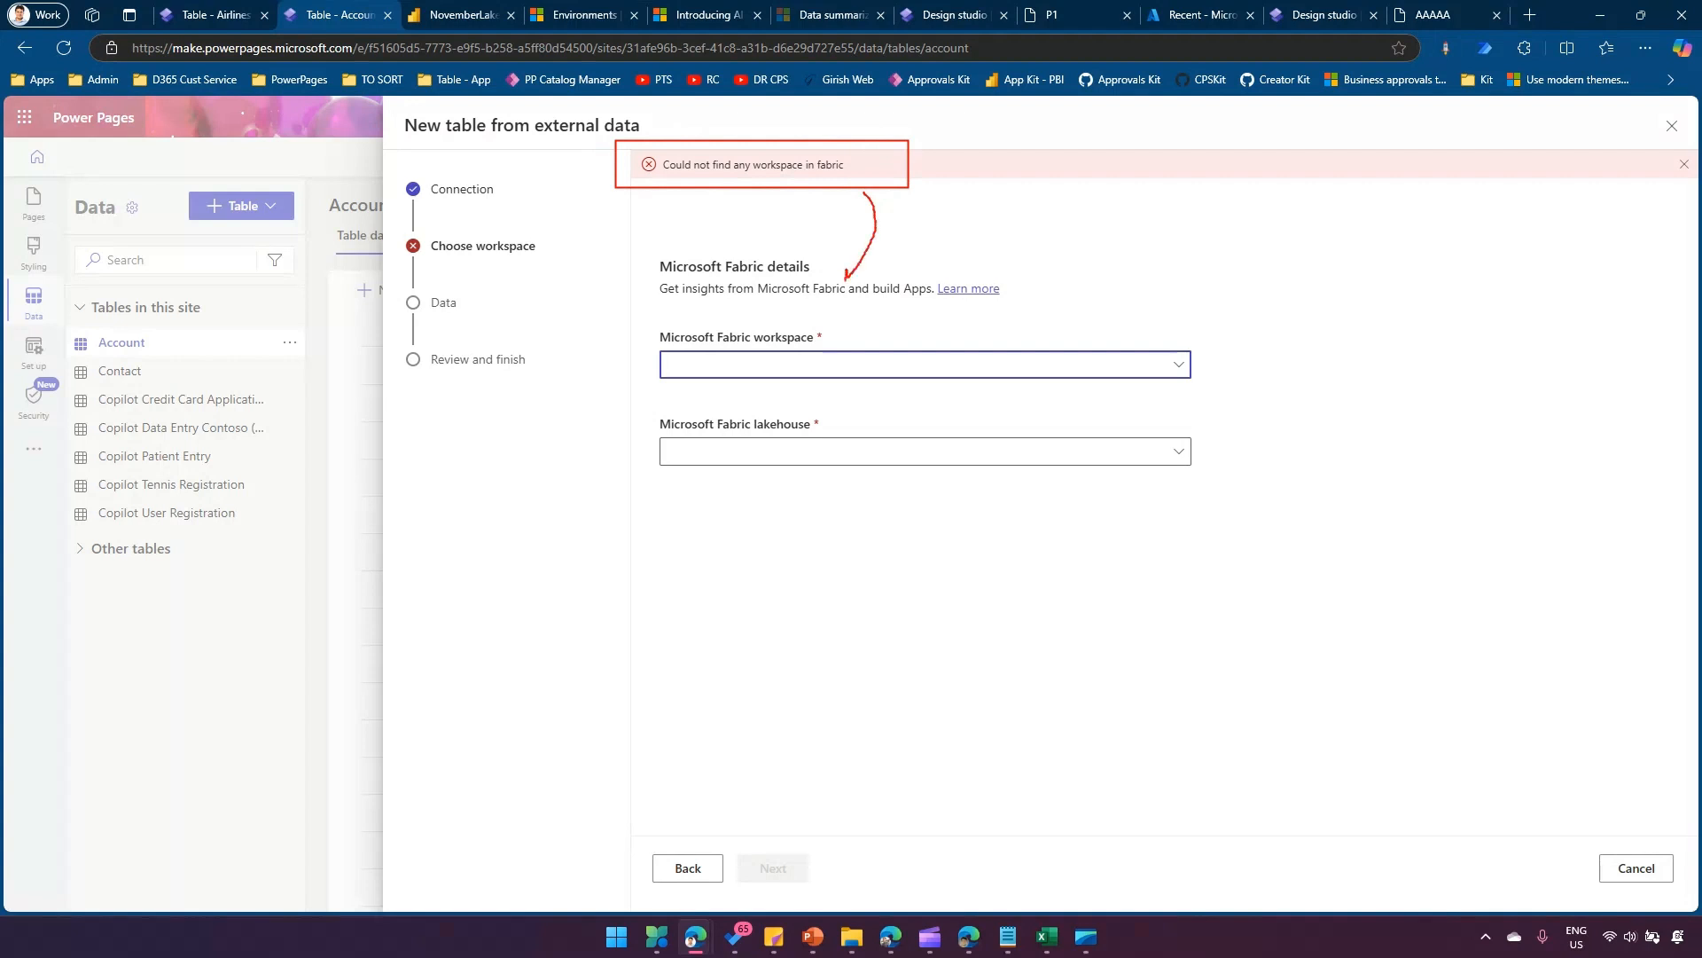
pyautogui.press('Escape')
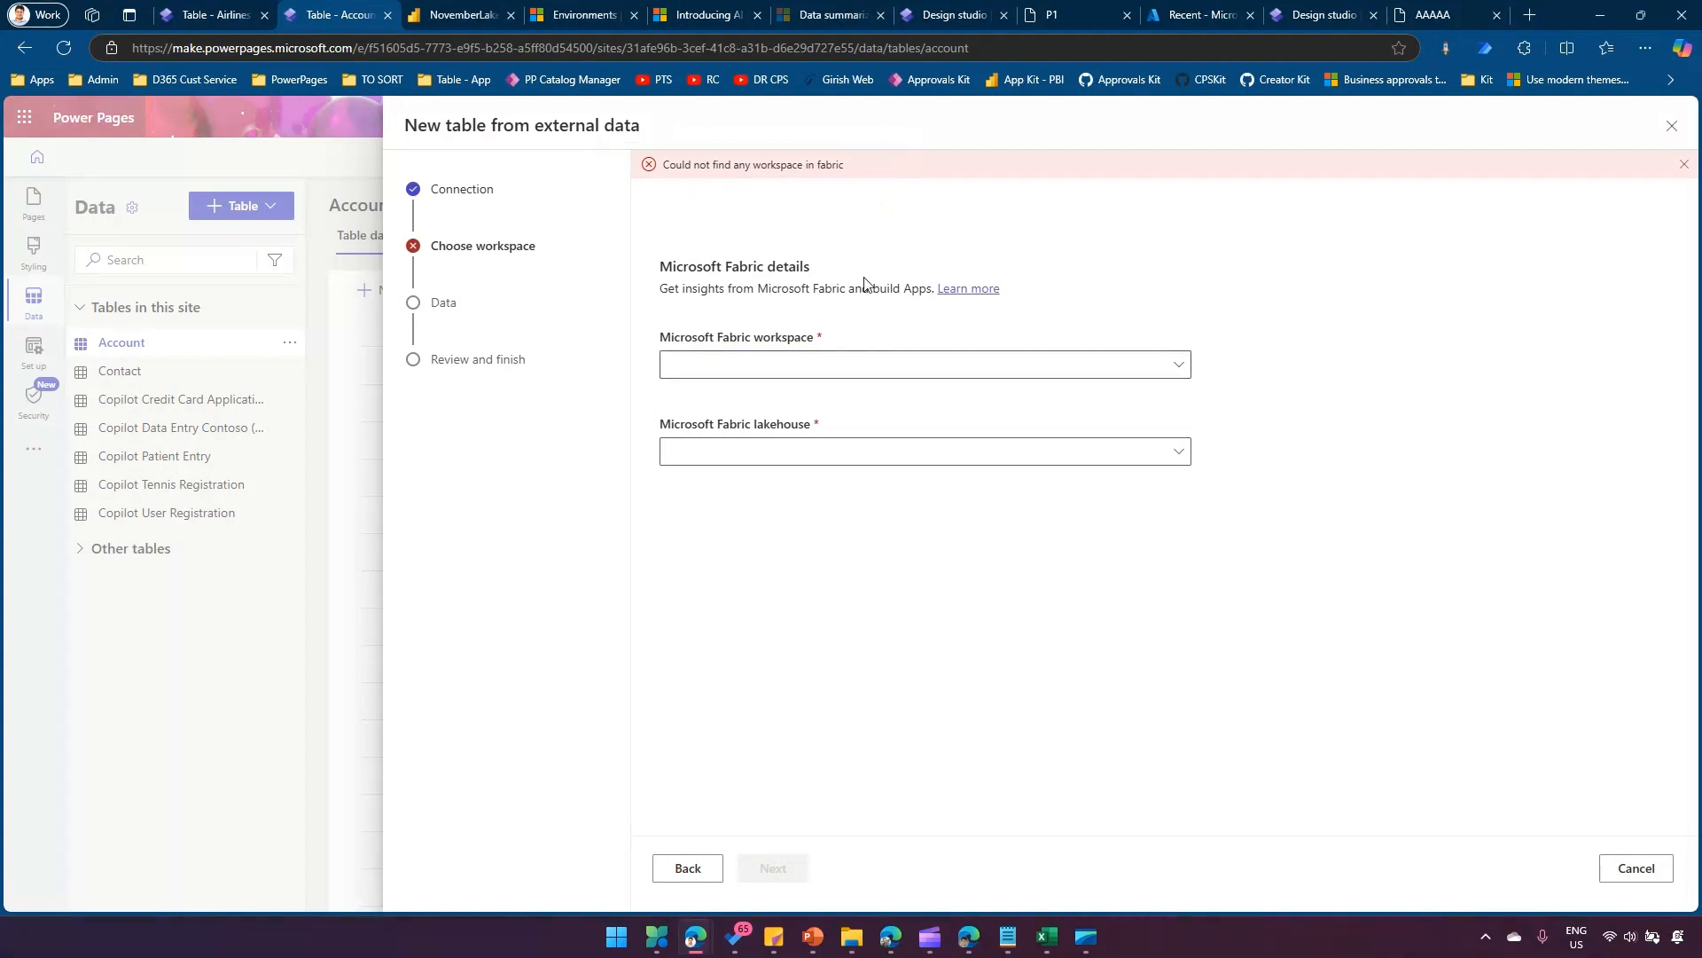
pyautogui.click(1622, 872)
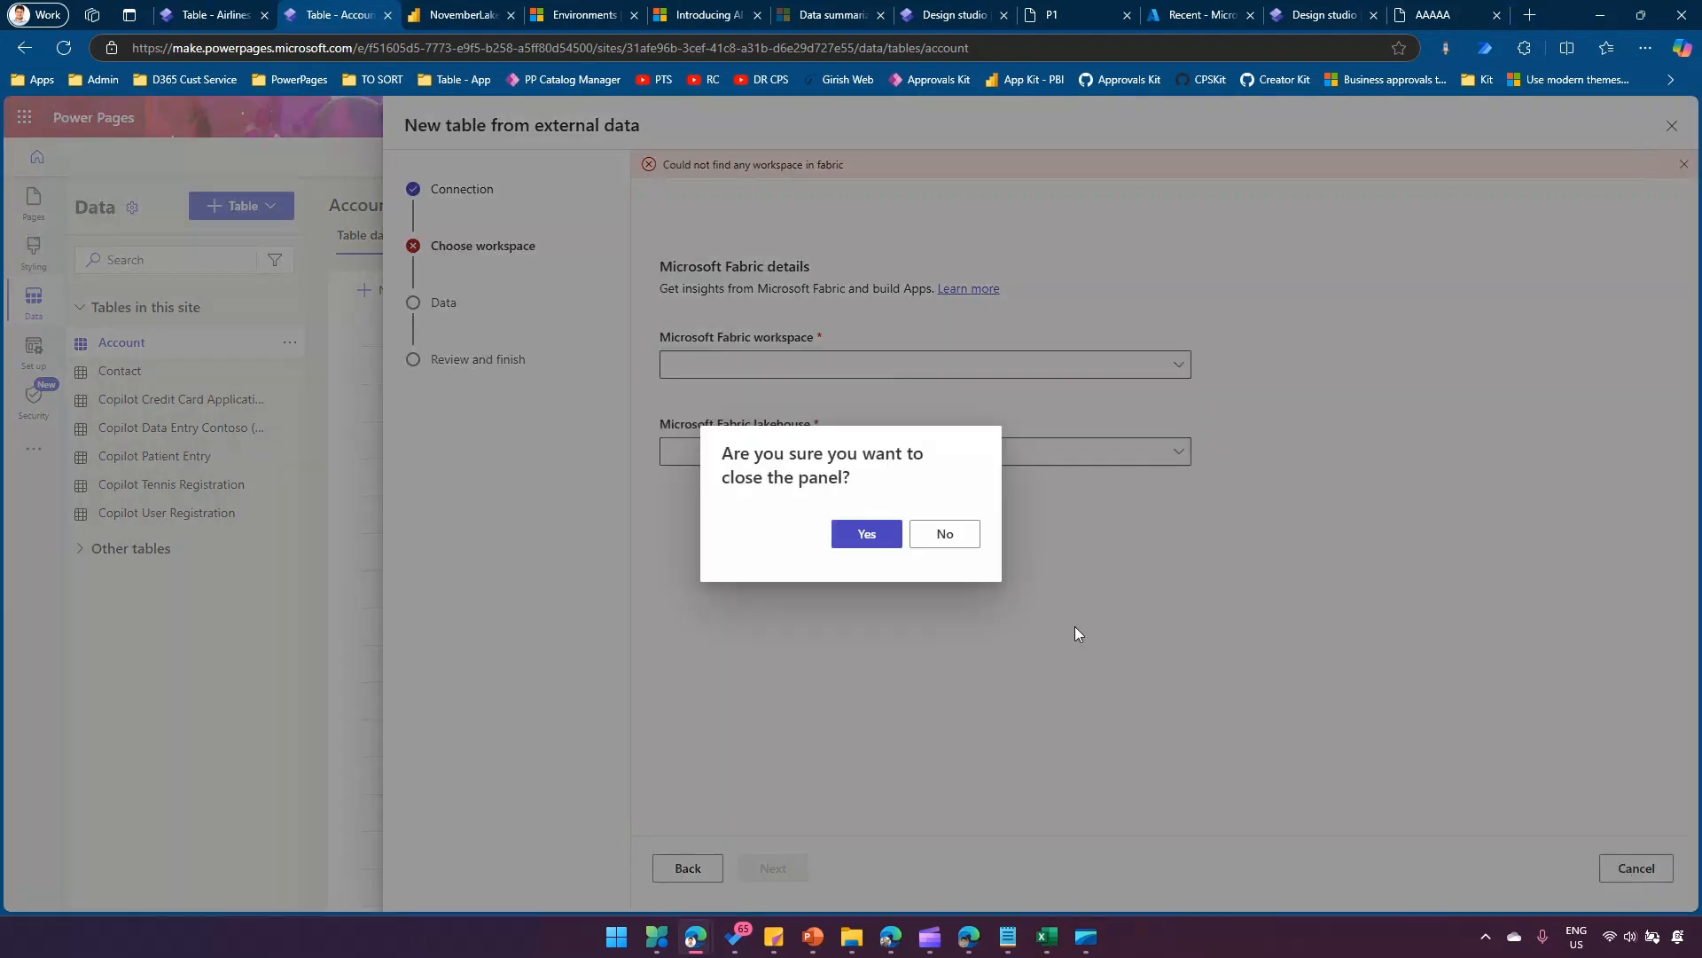
pyautogui.click(890, 542)
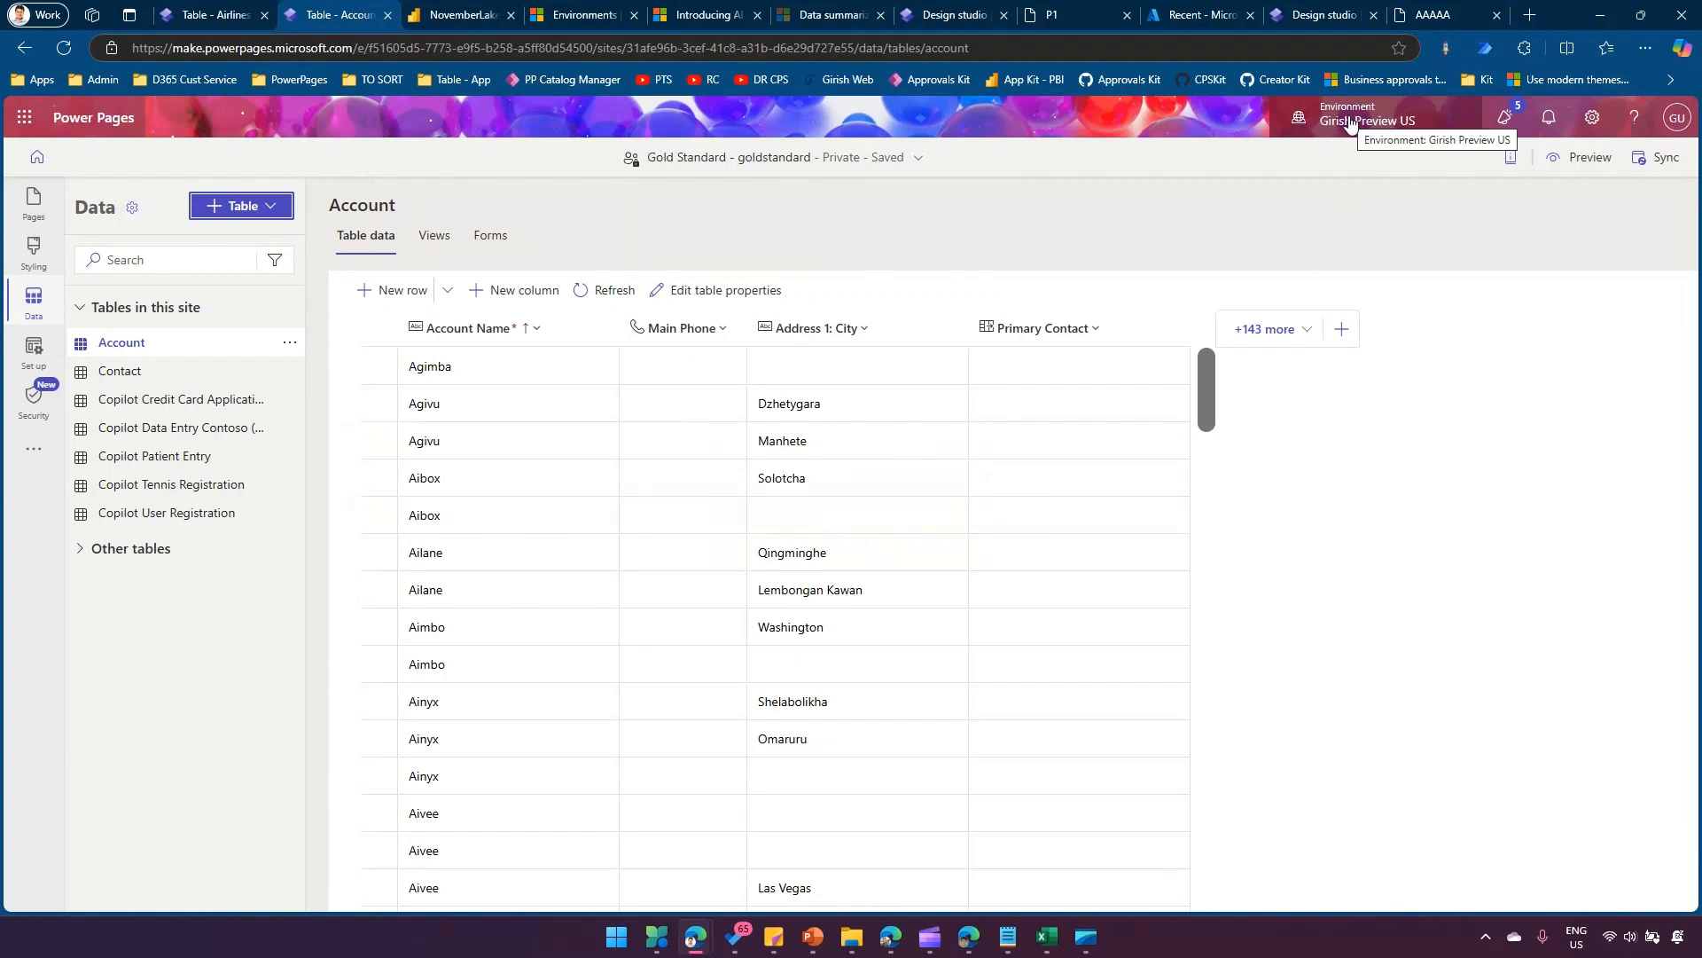
# Check the regions of the Preview US and Prod environments in the Power Platform admin center against the two Power Pages sites' environments.
pyautogui.click(560, 15)
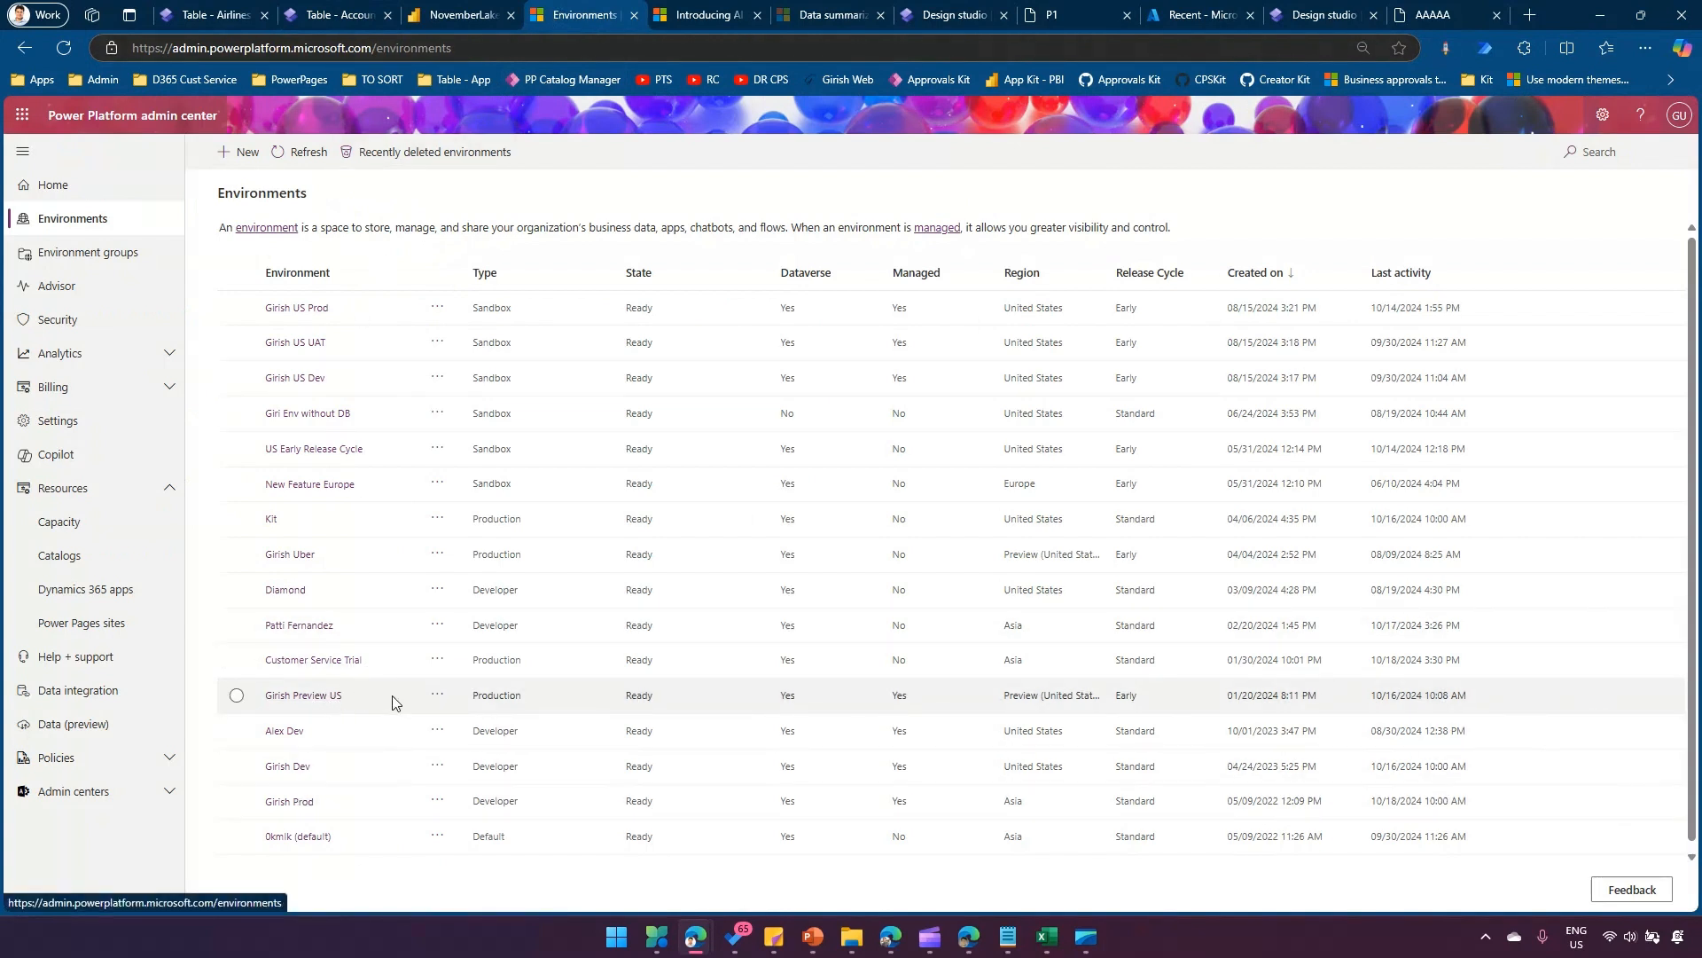
pyautogui.moveTo(258, 680)
pyautogui.mouseDown()
pyautogui.moveTo(413, 722)
pyautogui.moveTo(1176, 719)
pyautogui.mouseUp()
pyautogui.moveTo(984, 671); pyautogui.dragTo(1111, 713)
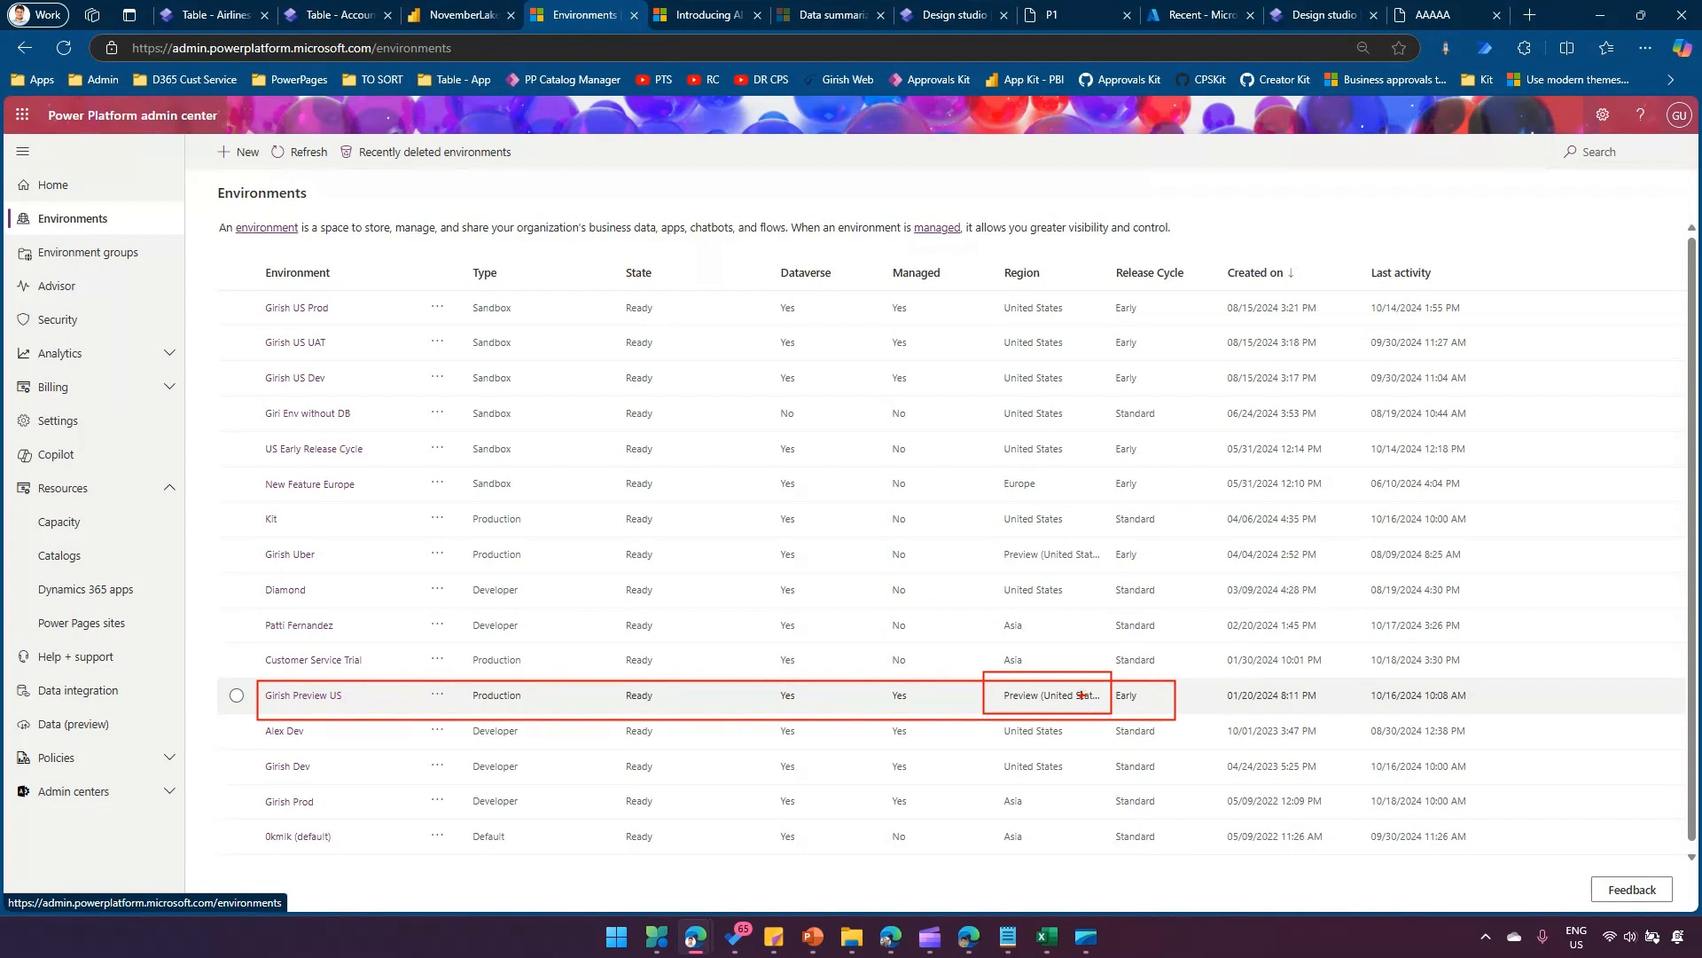
pyautogui.click(337, 15)
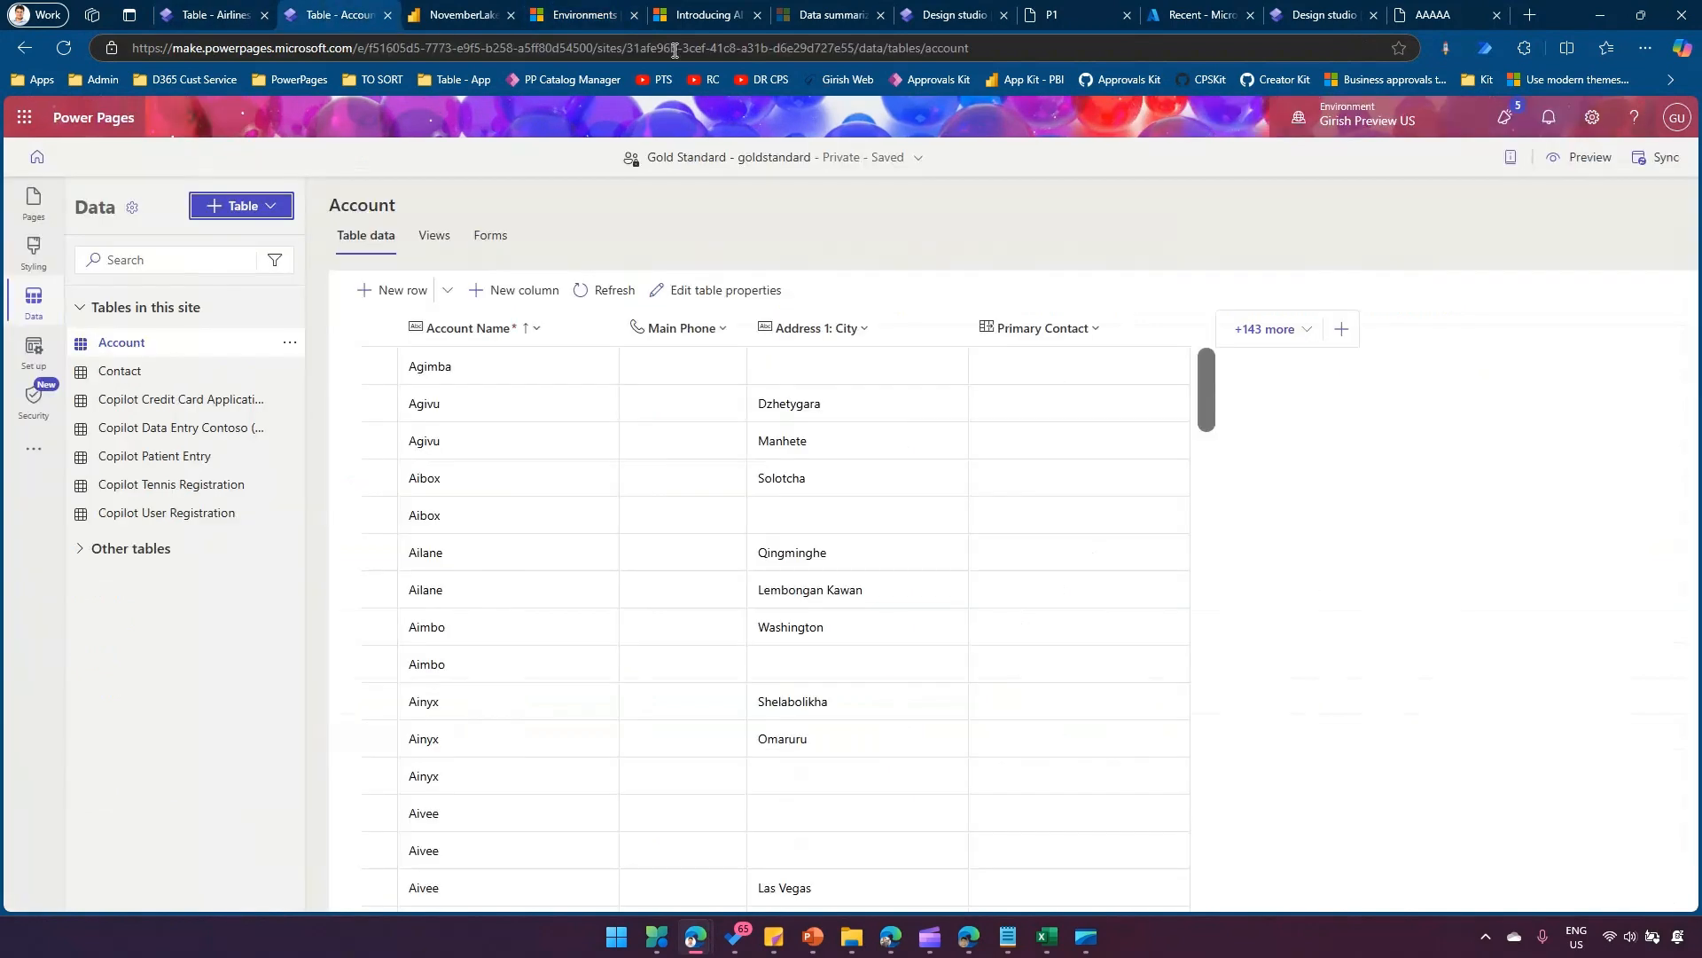
pyautogui.click(202, 18)
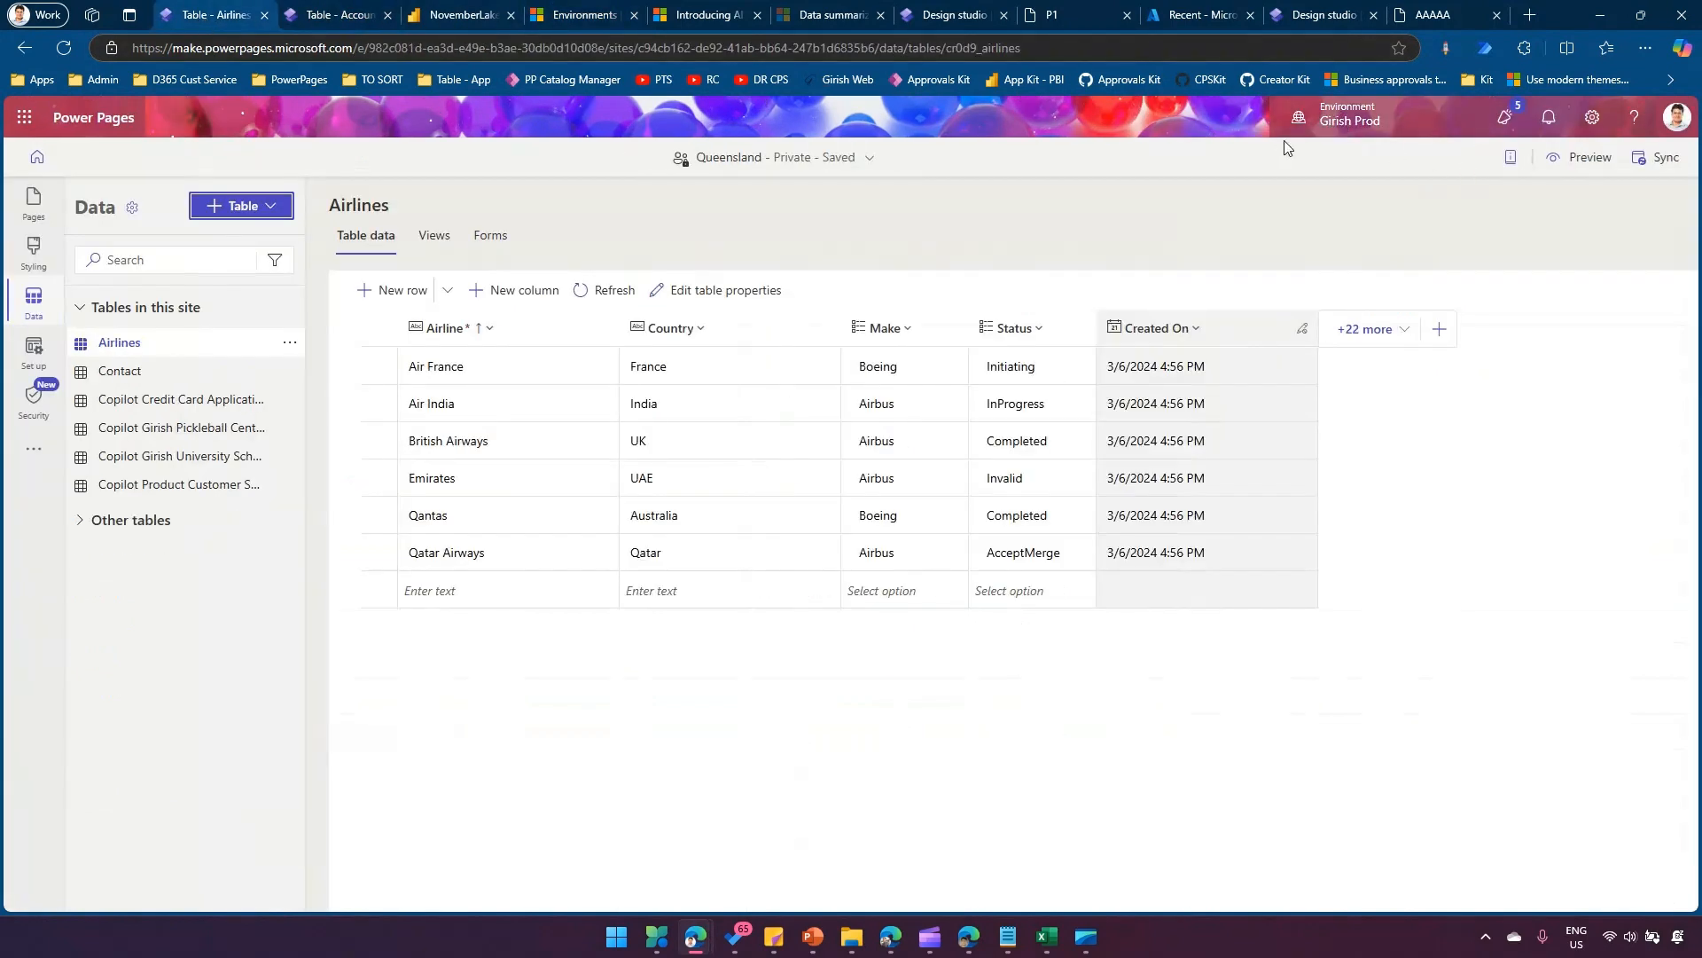
pyautogui.click(583, 15)
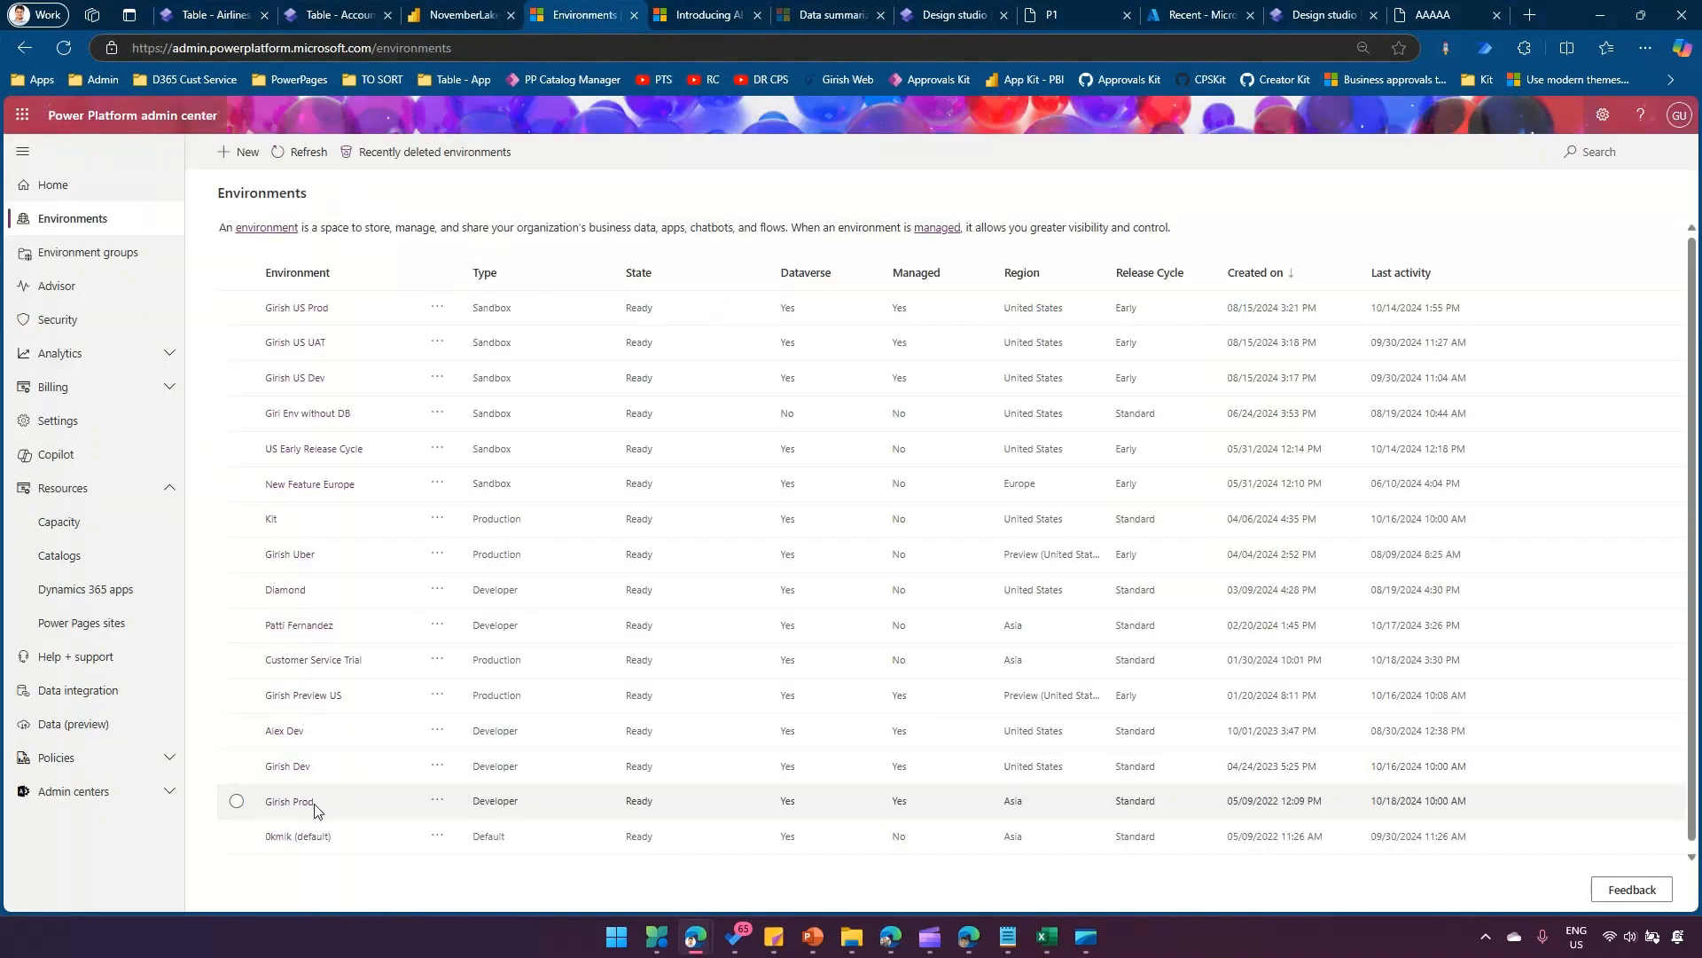
pyautogui.moveTo(976, 810)
pyautogui.mouseDown()
pyautogui.moveTo(1067, 818)
pyautogui.moveTo(989, 807)
pyautogui.mouseUp()
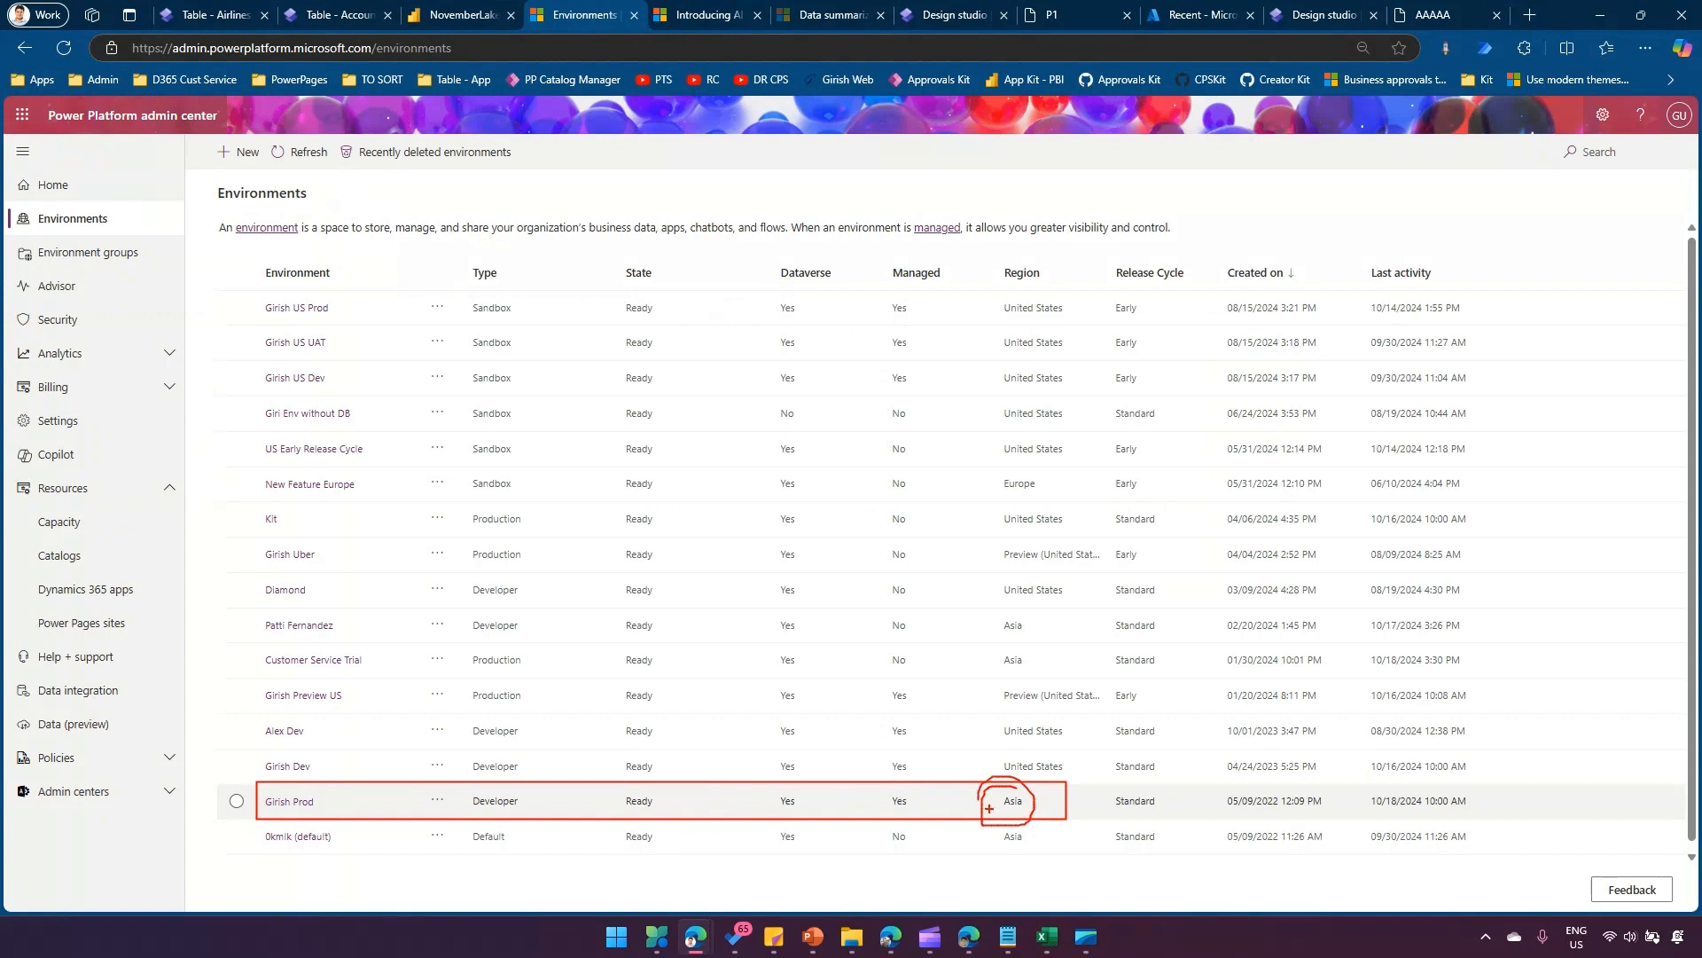
pyautogui.press('Escape')
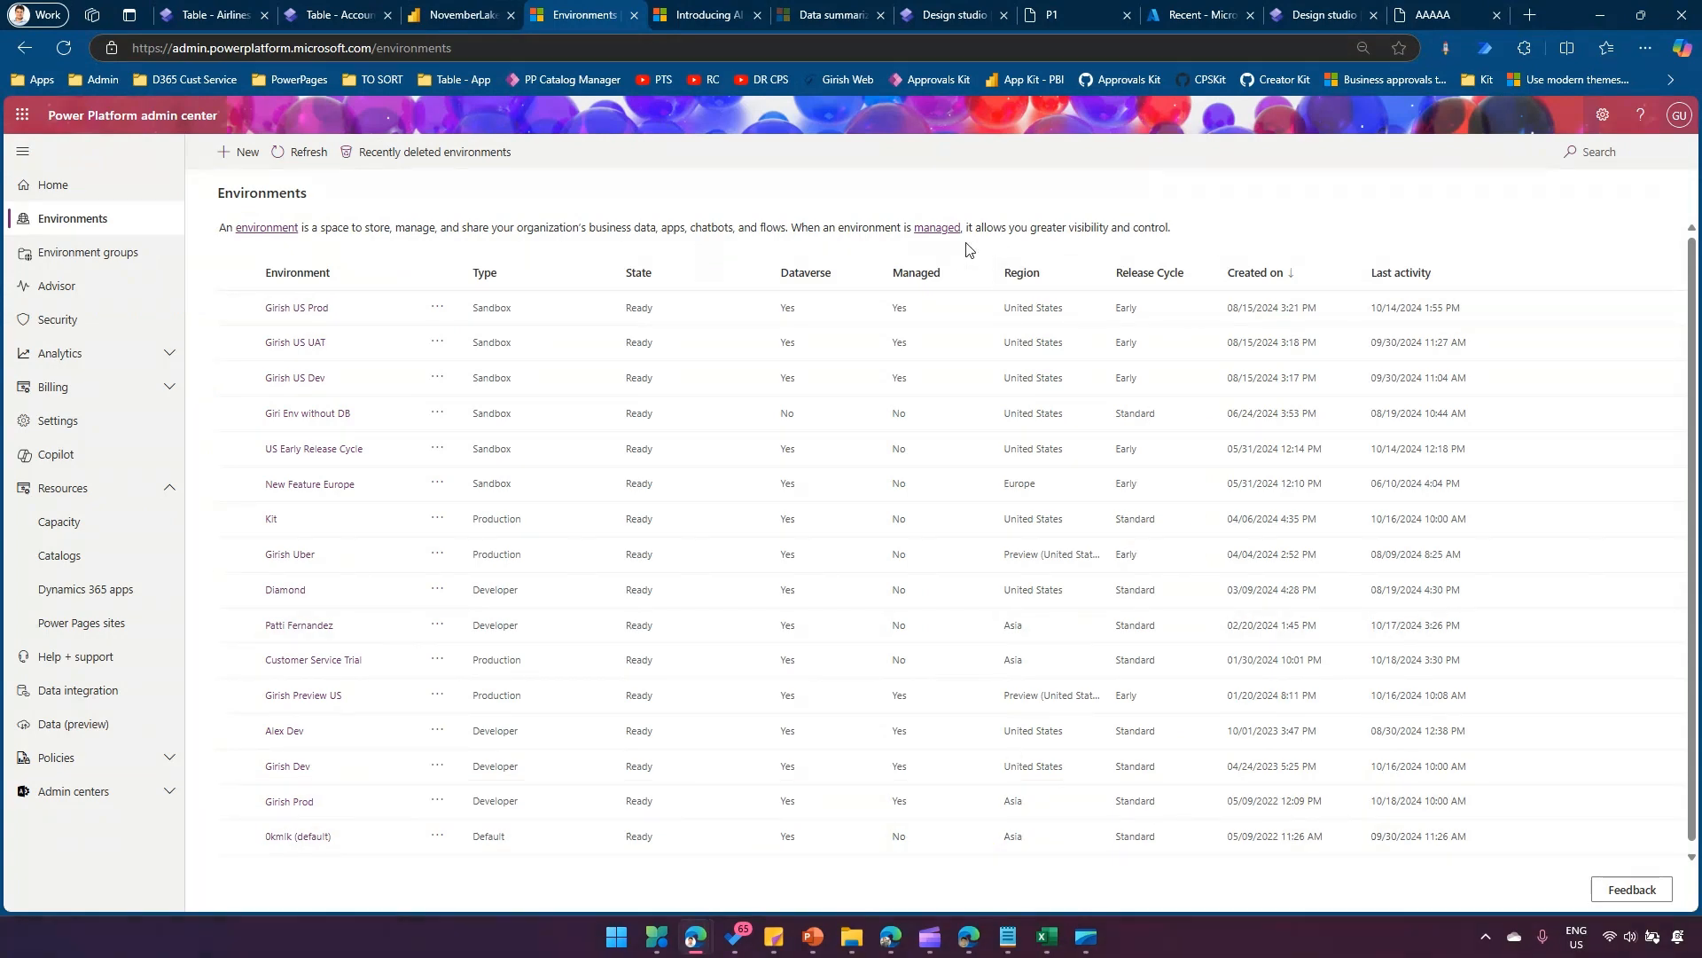
# Switch to Power BI and check the tenant's data storage region in the About Power BI details.
pyautogui.click(454, 18)
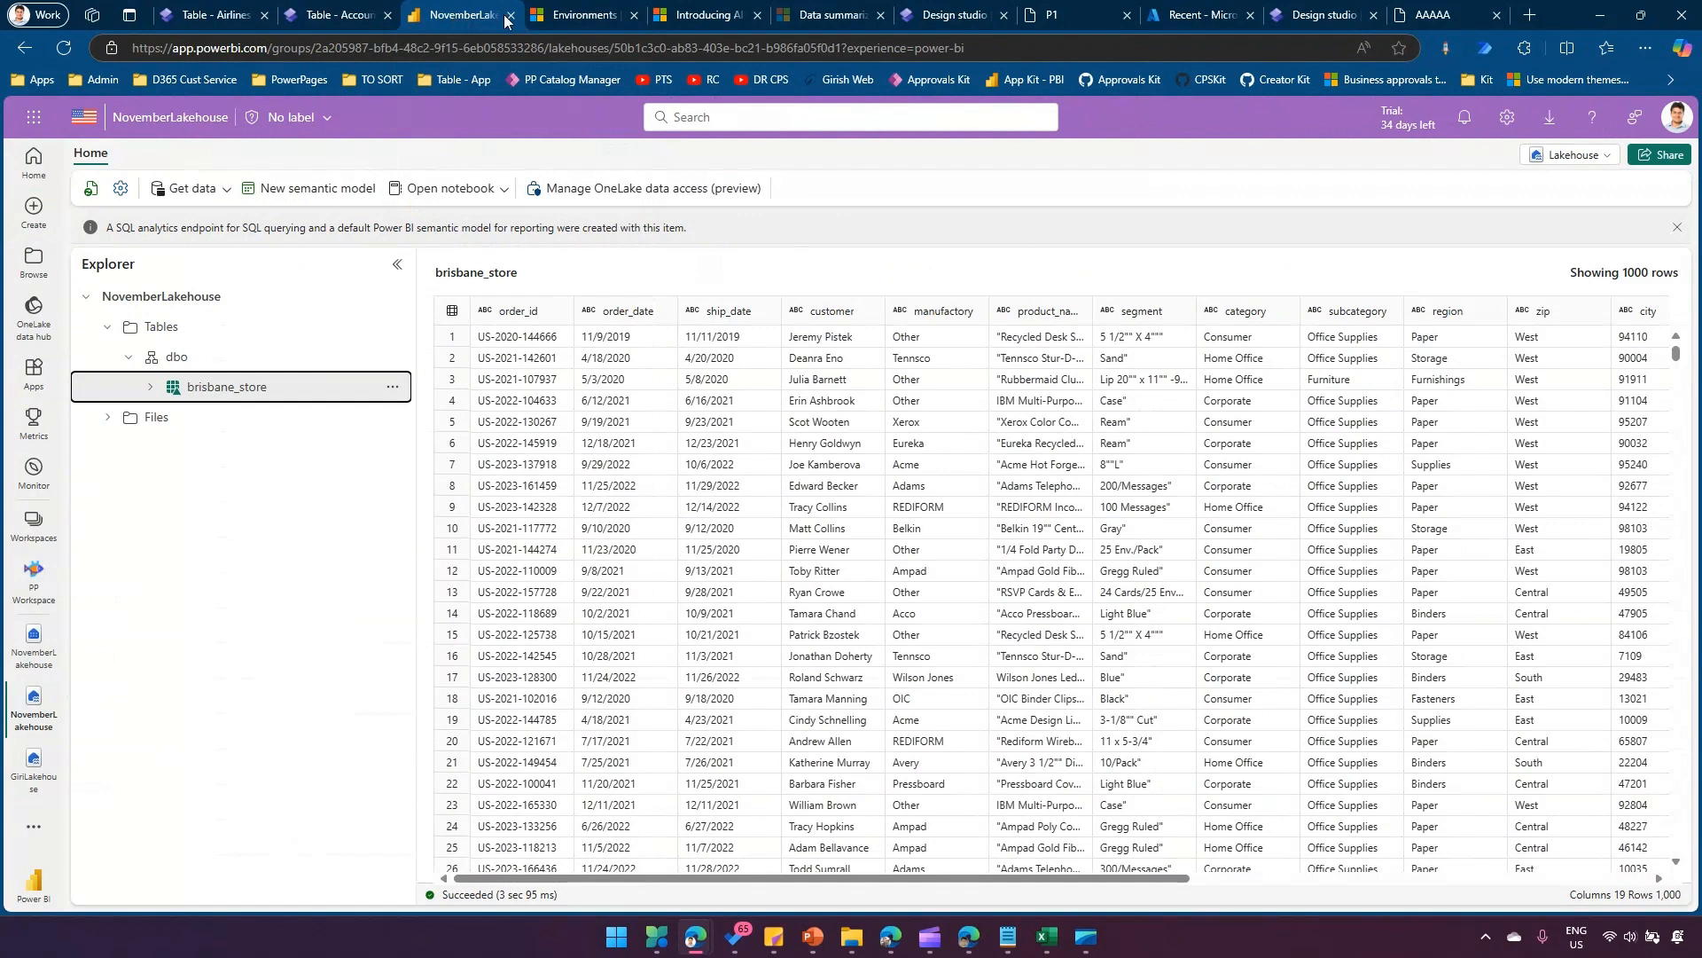
pyautogui.click(1596, 120)
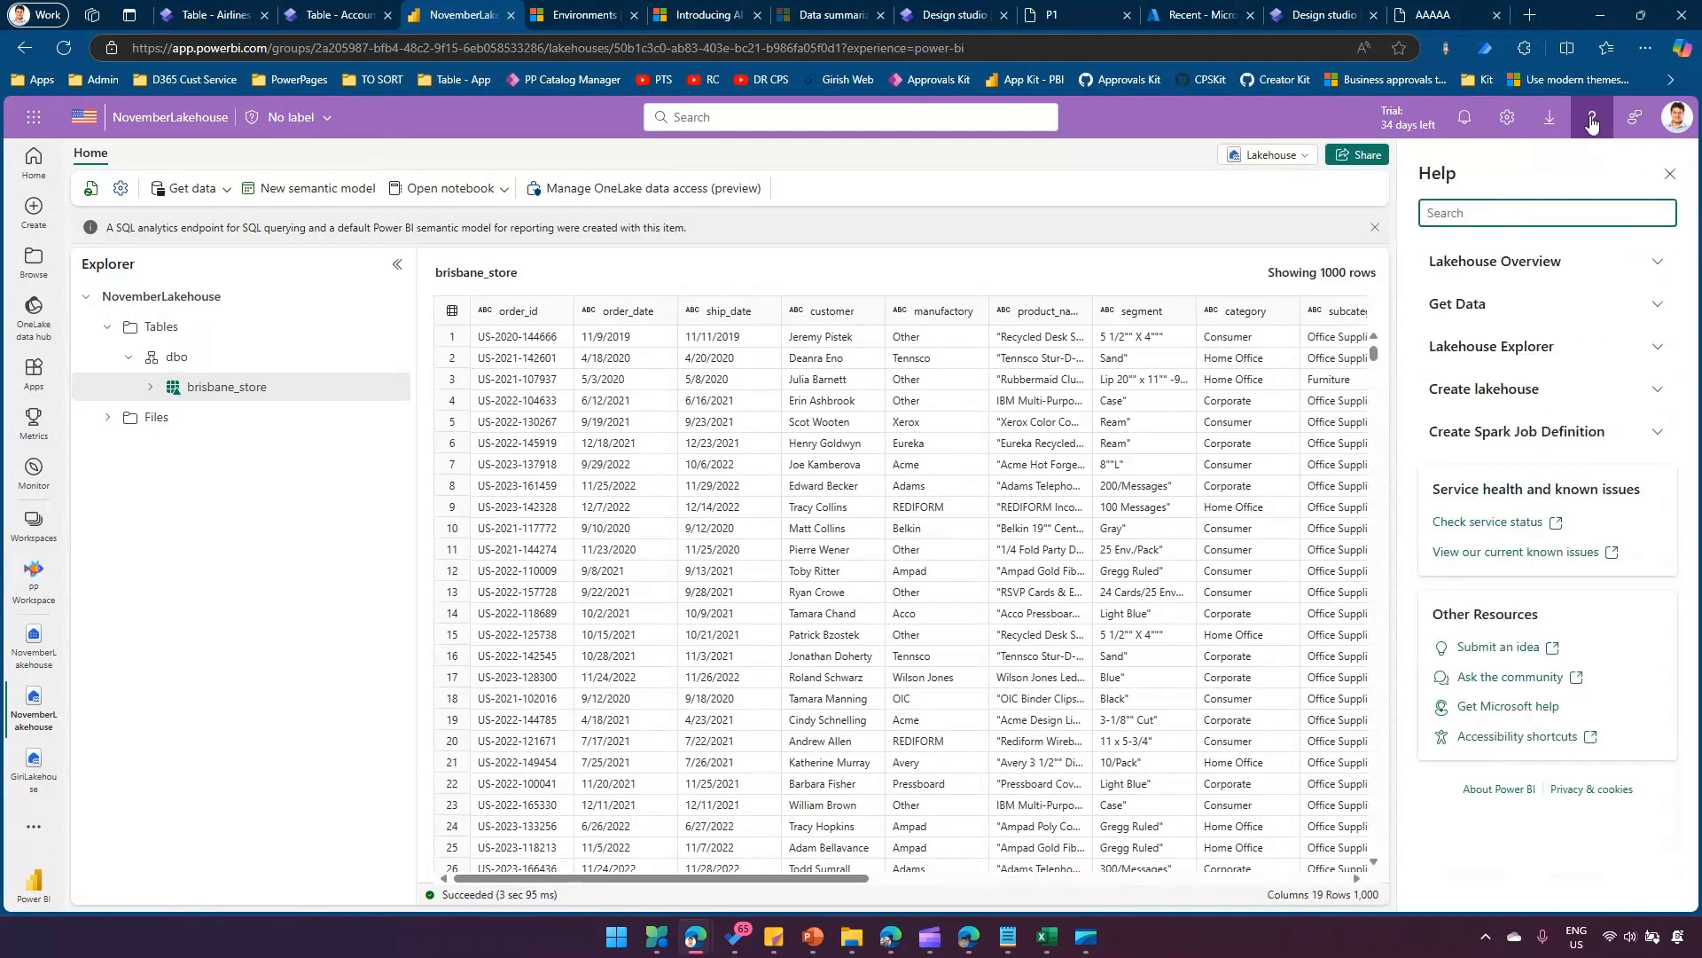
pyautogui.click(1499, 791)
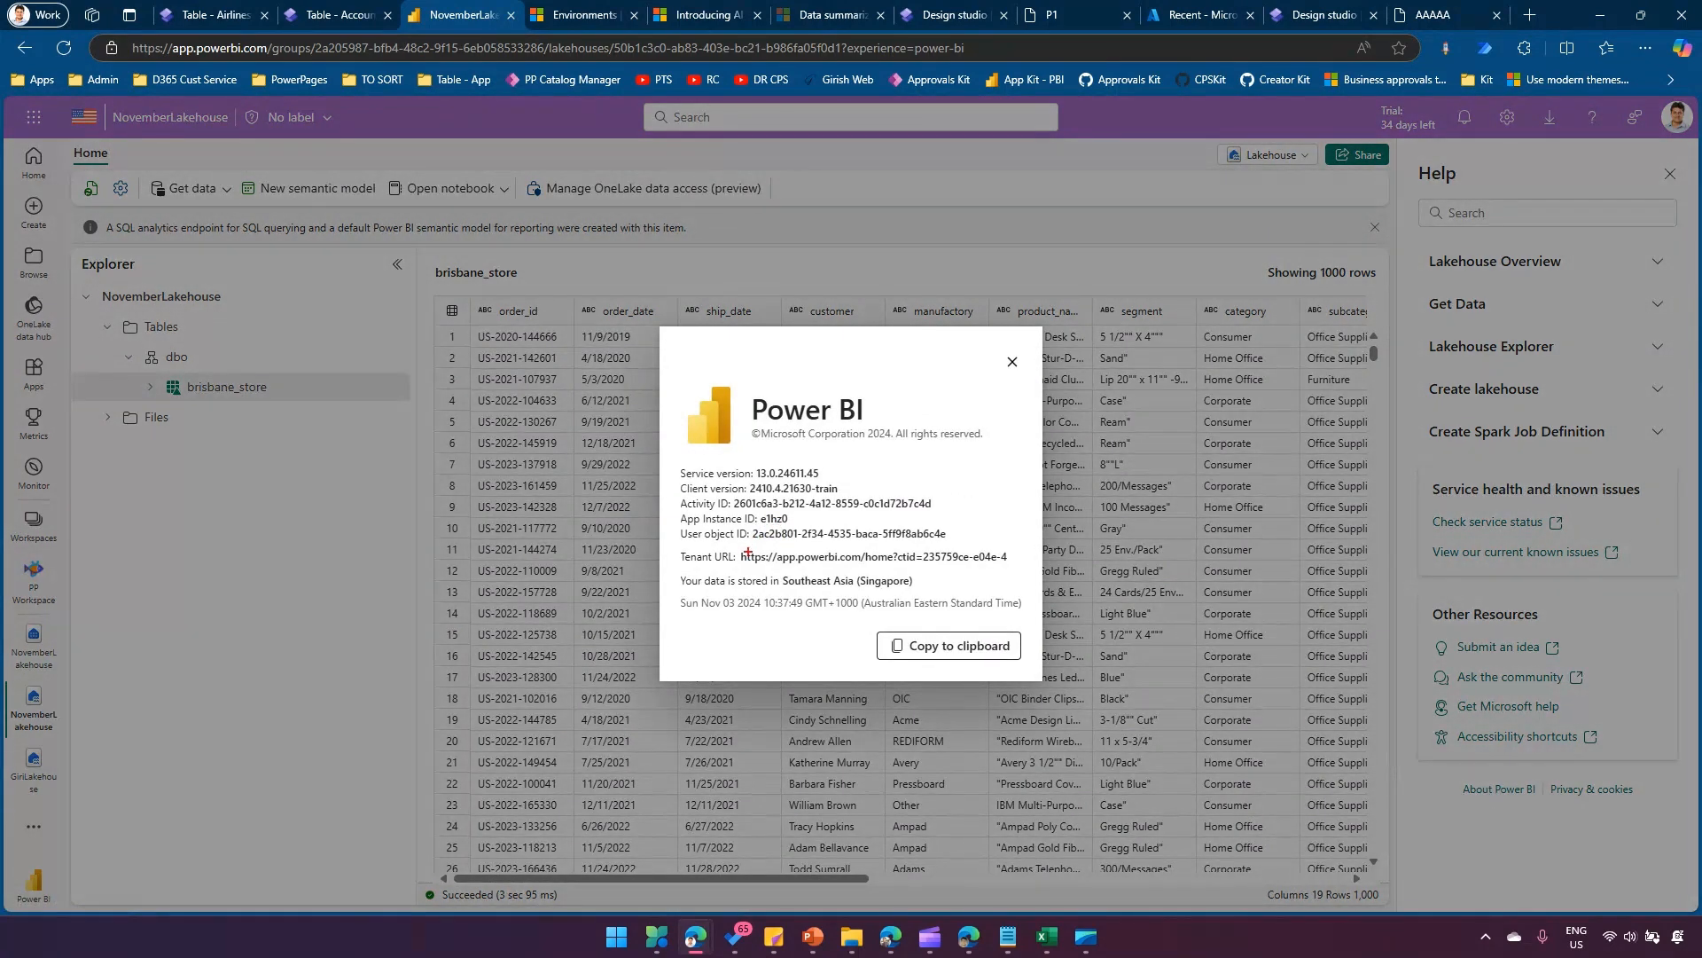
pyautogui.moveTo(674, 568); pyautogui.dragTo(952, 592)
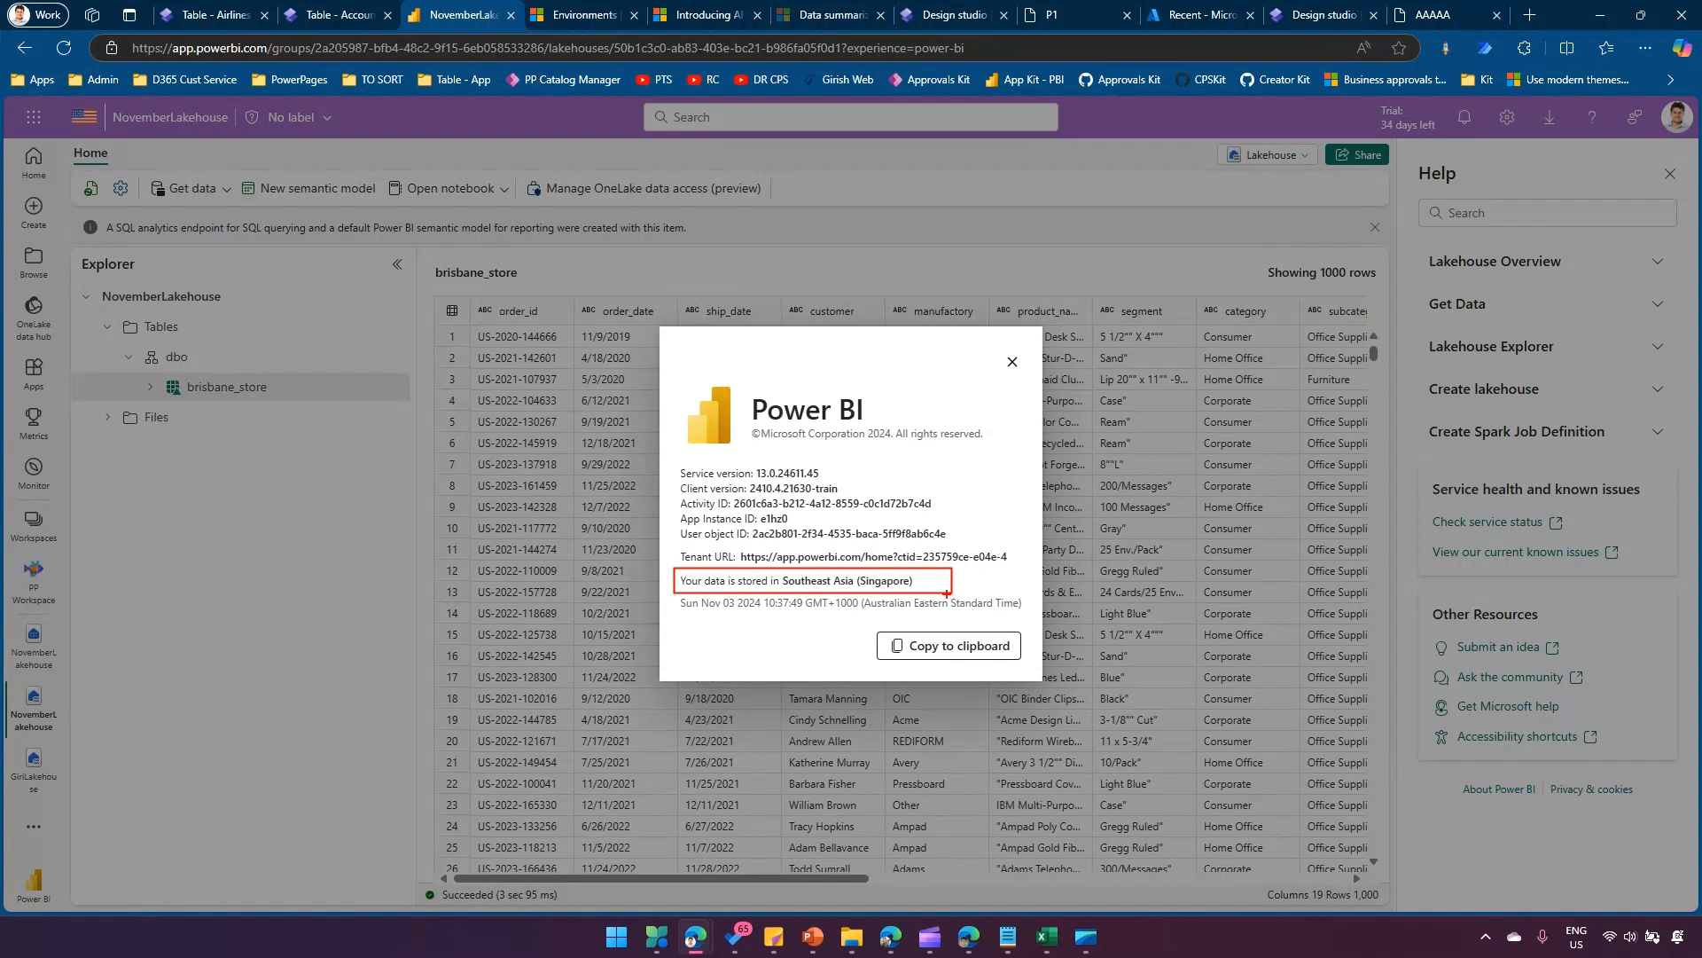
pyautogui.press('Escape')
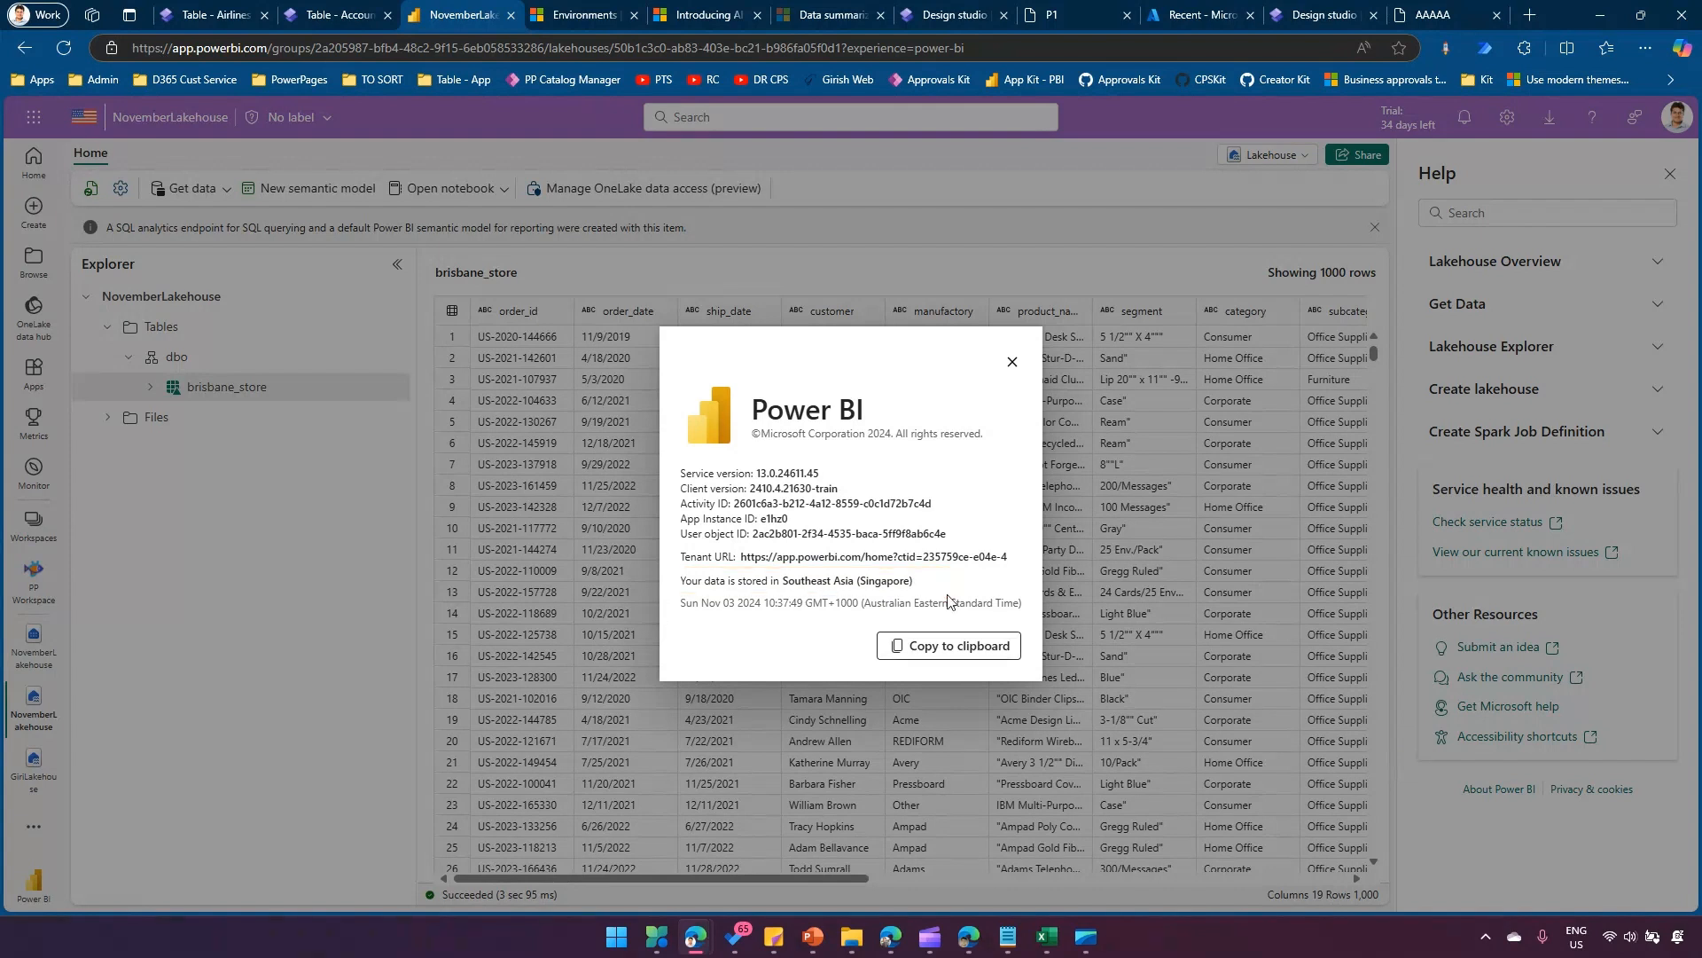
pyautogui.click(1012, 361)
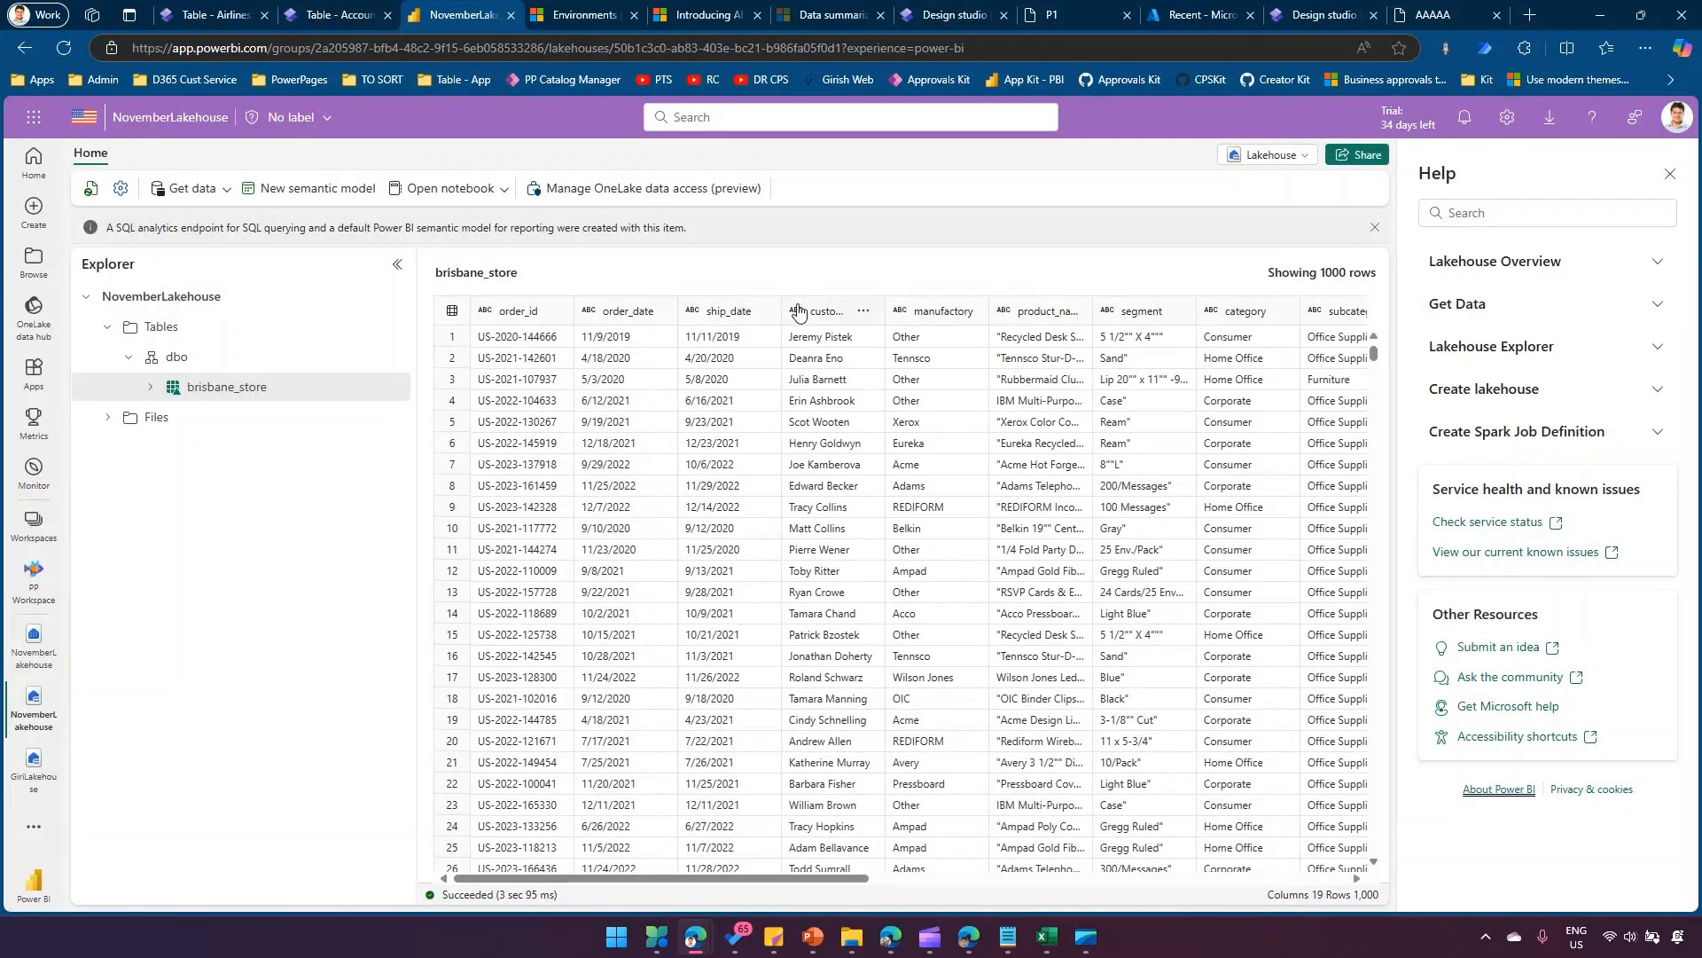
# Start a new table from external data in the Queensland Power Pages site using the Microsoft Fabric connection, and list the available Fabric workspaces.
pyautogui.click(209, 16)
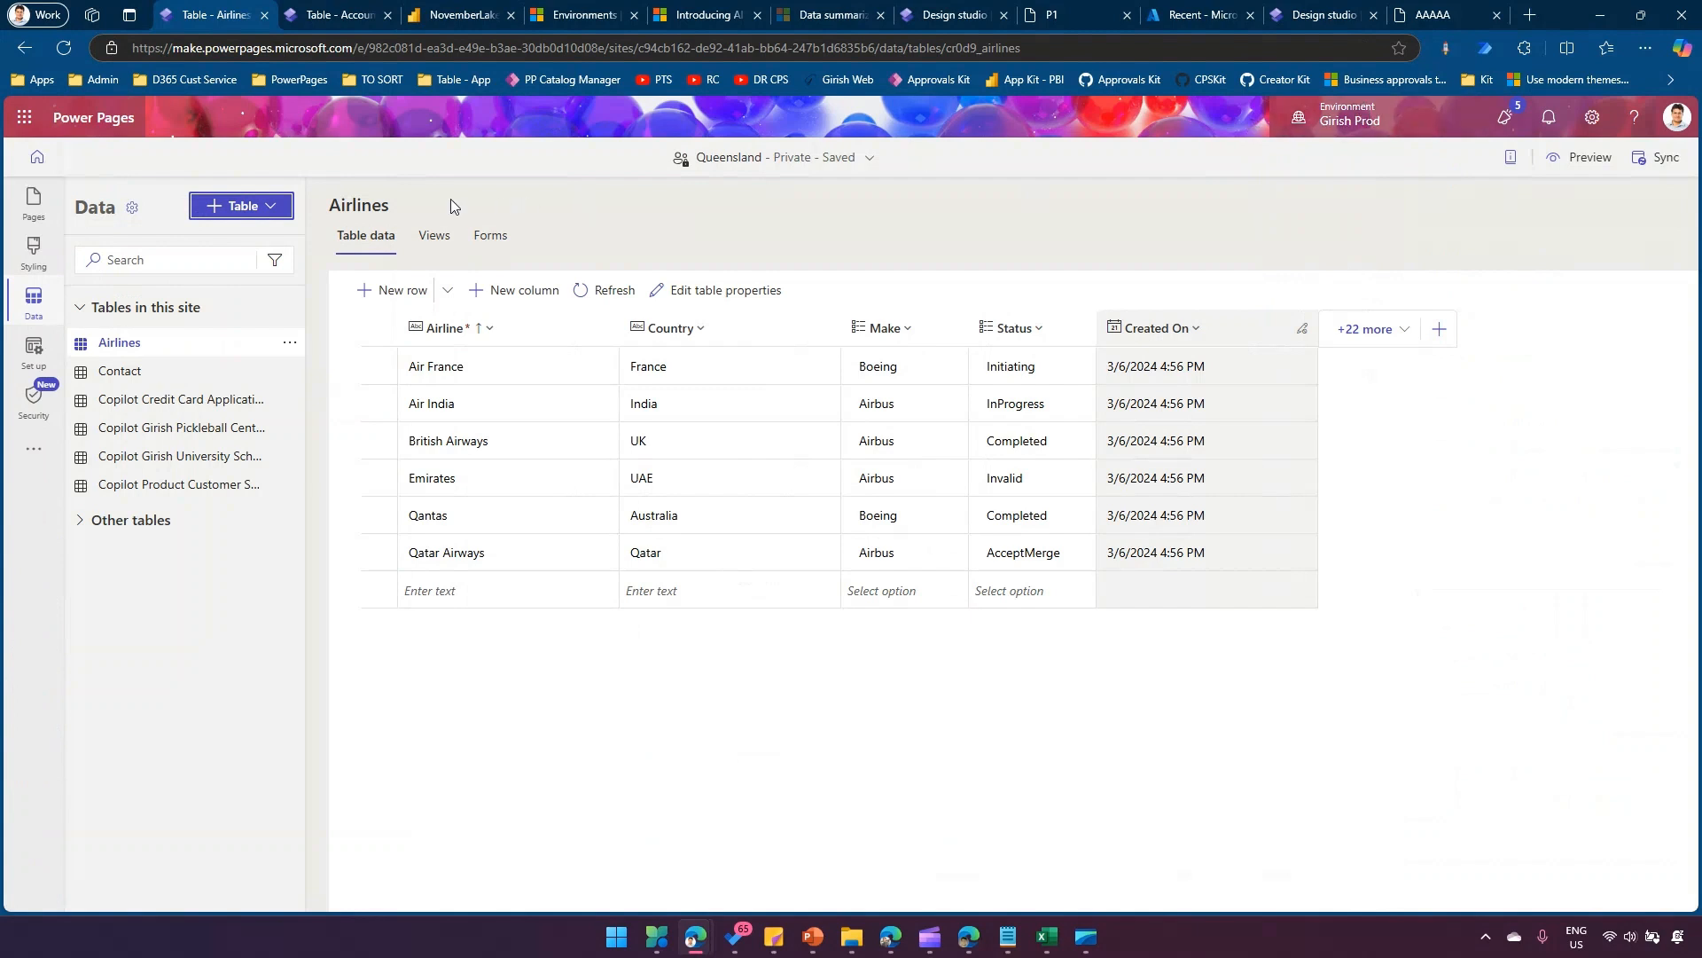
pyautogui.click(264, 209)
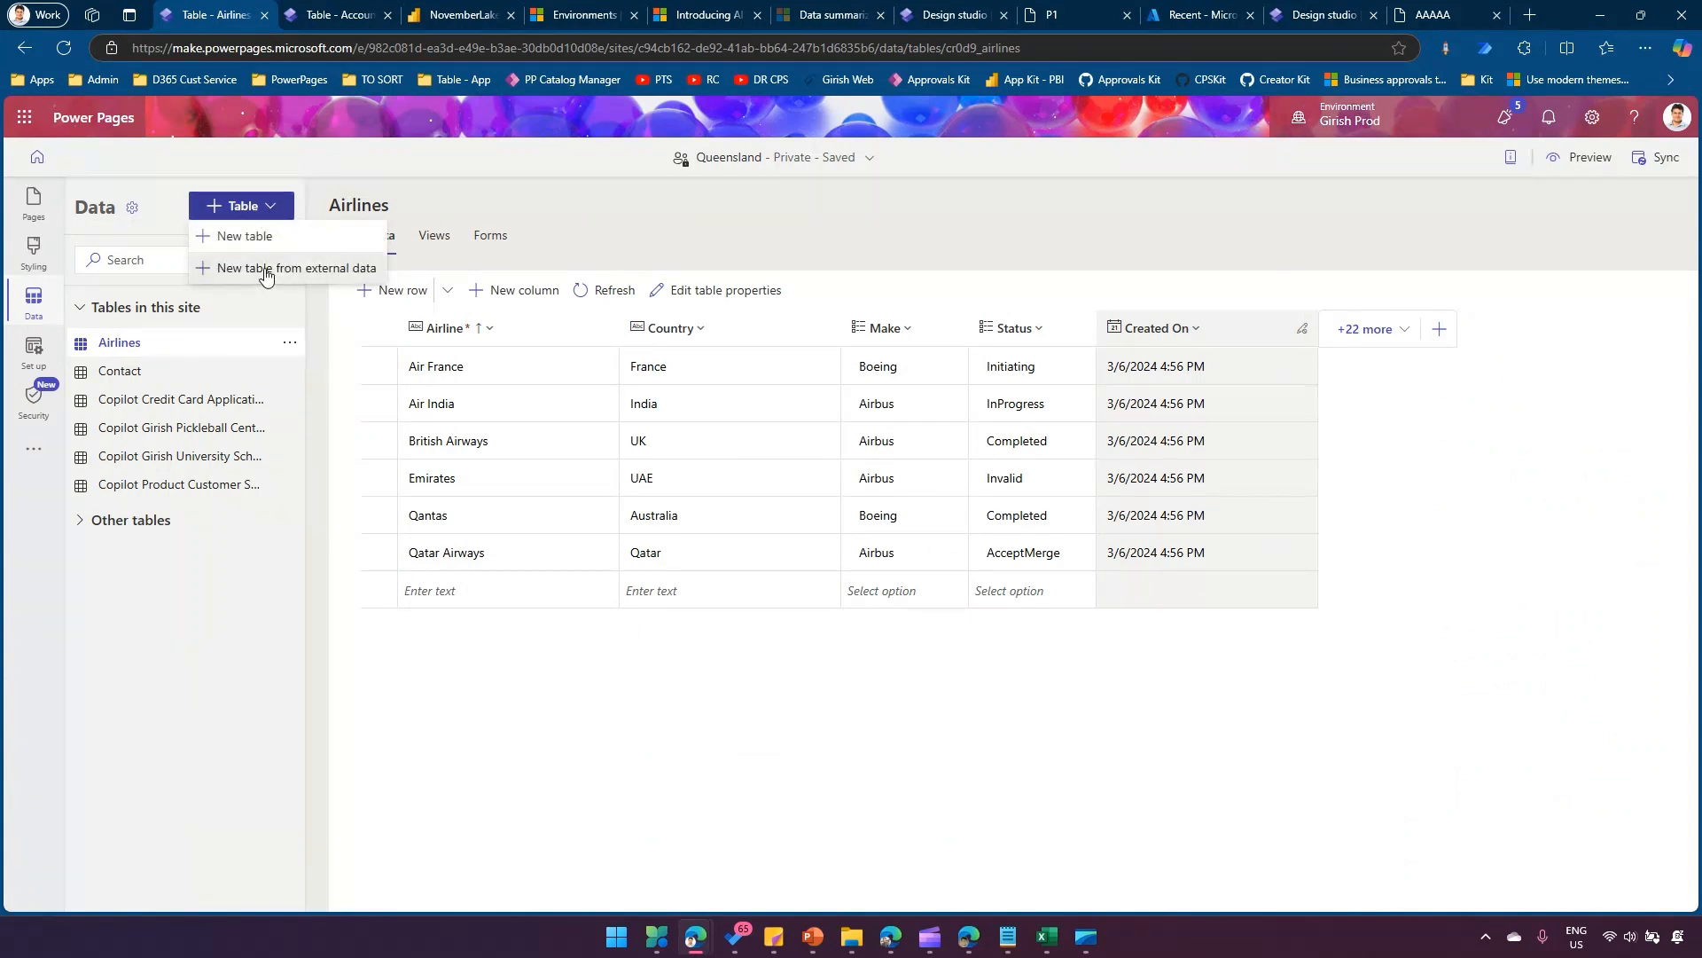
pyautogui.click(268, 271)
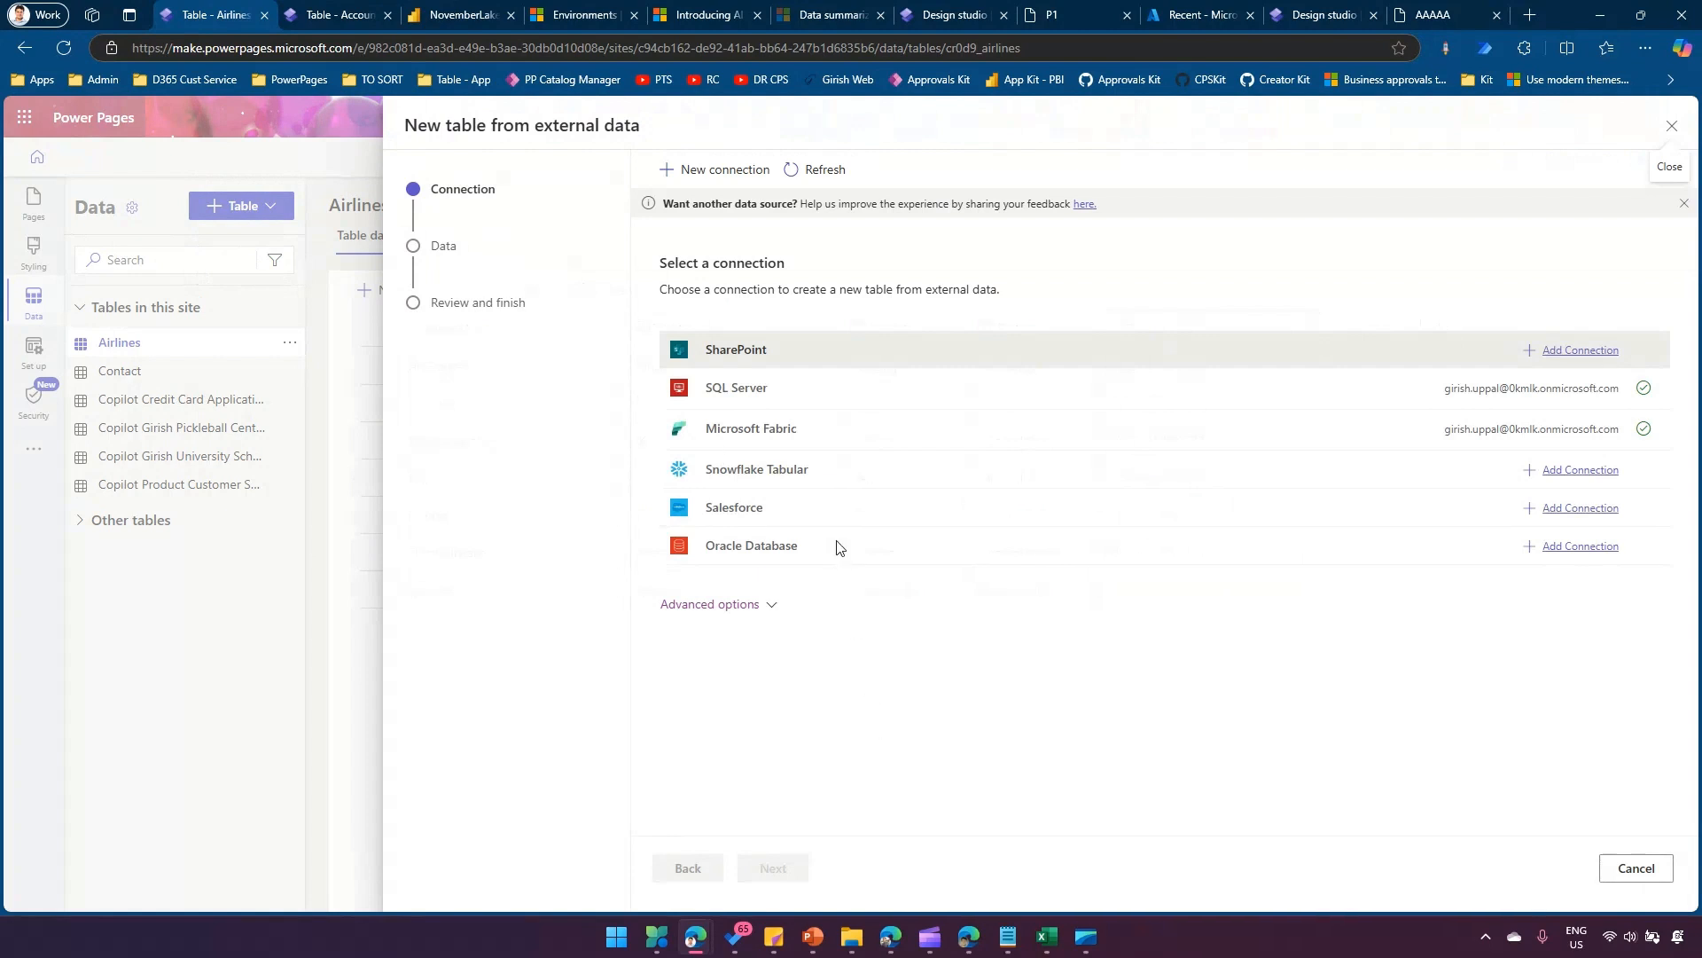
pyautogui.click(785, 429)
pyautogui.click(780, 873)
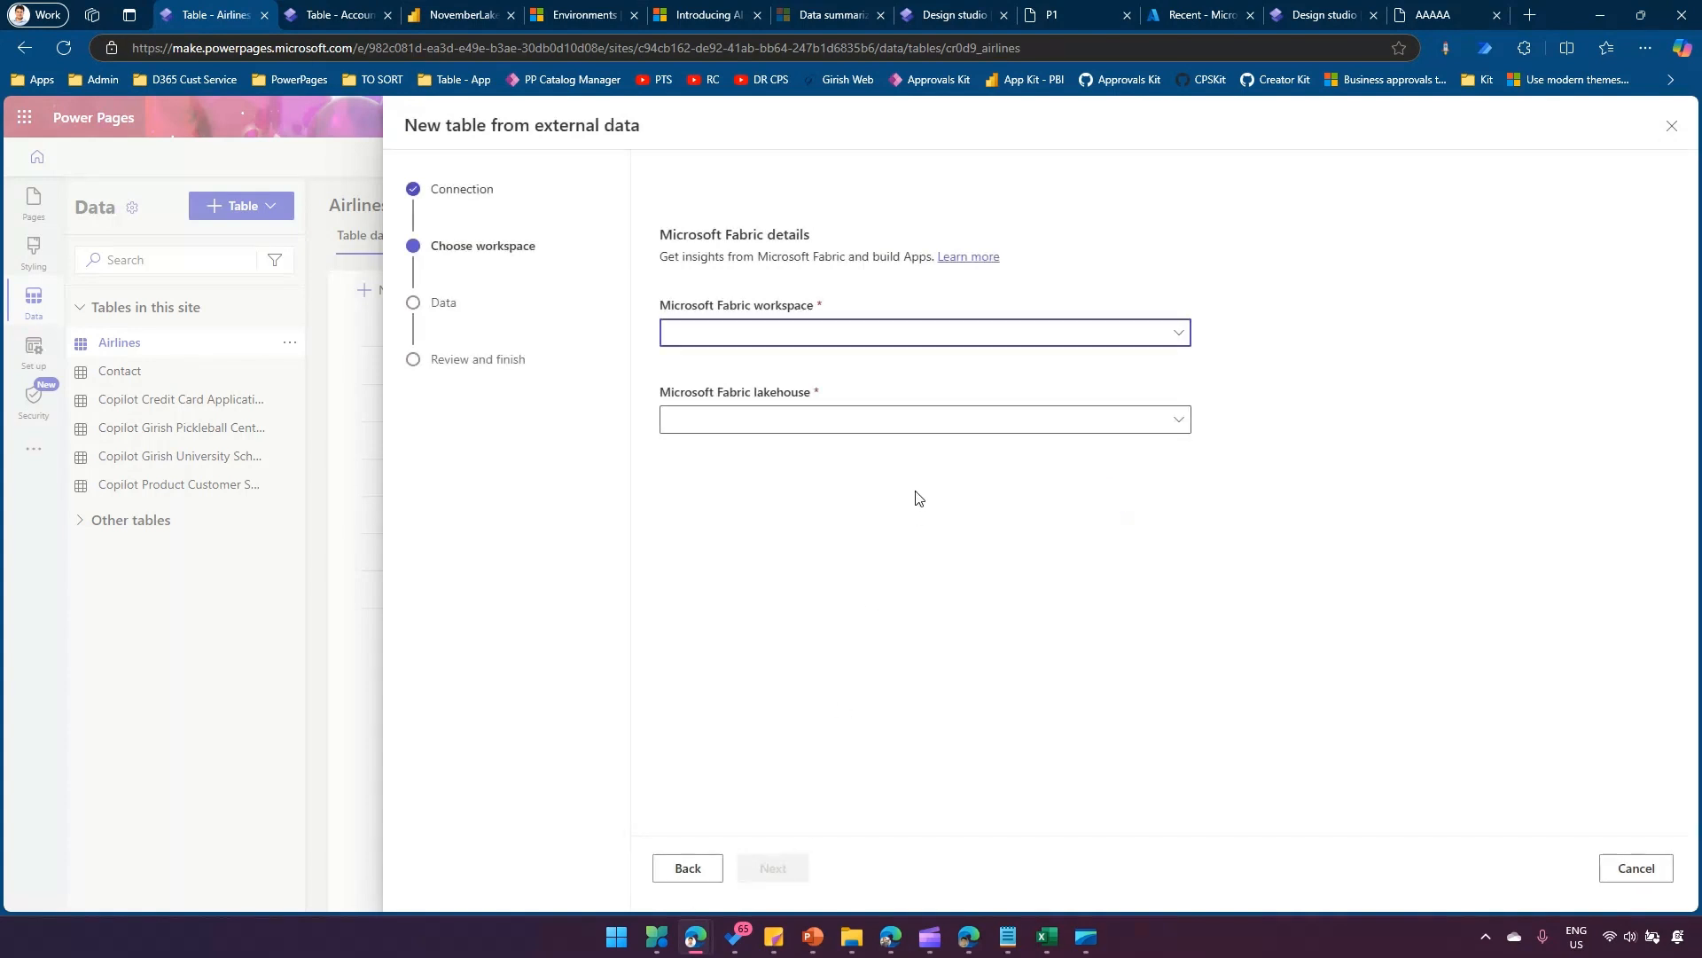
pyautogui.click(1173, 336)
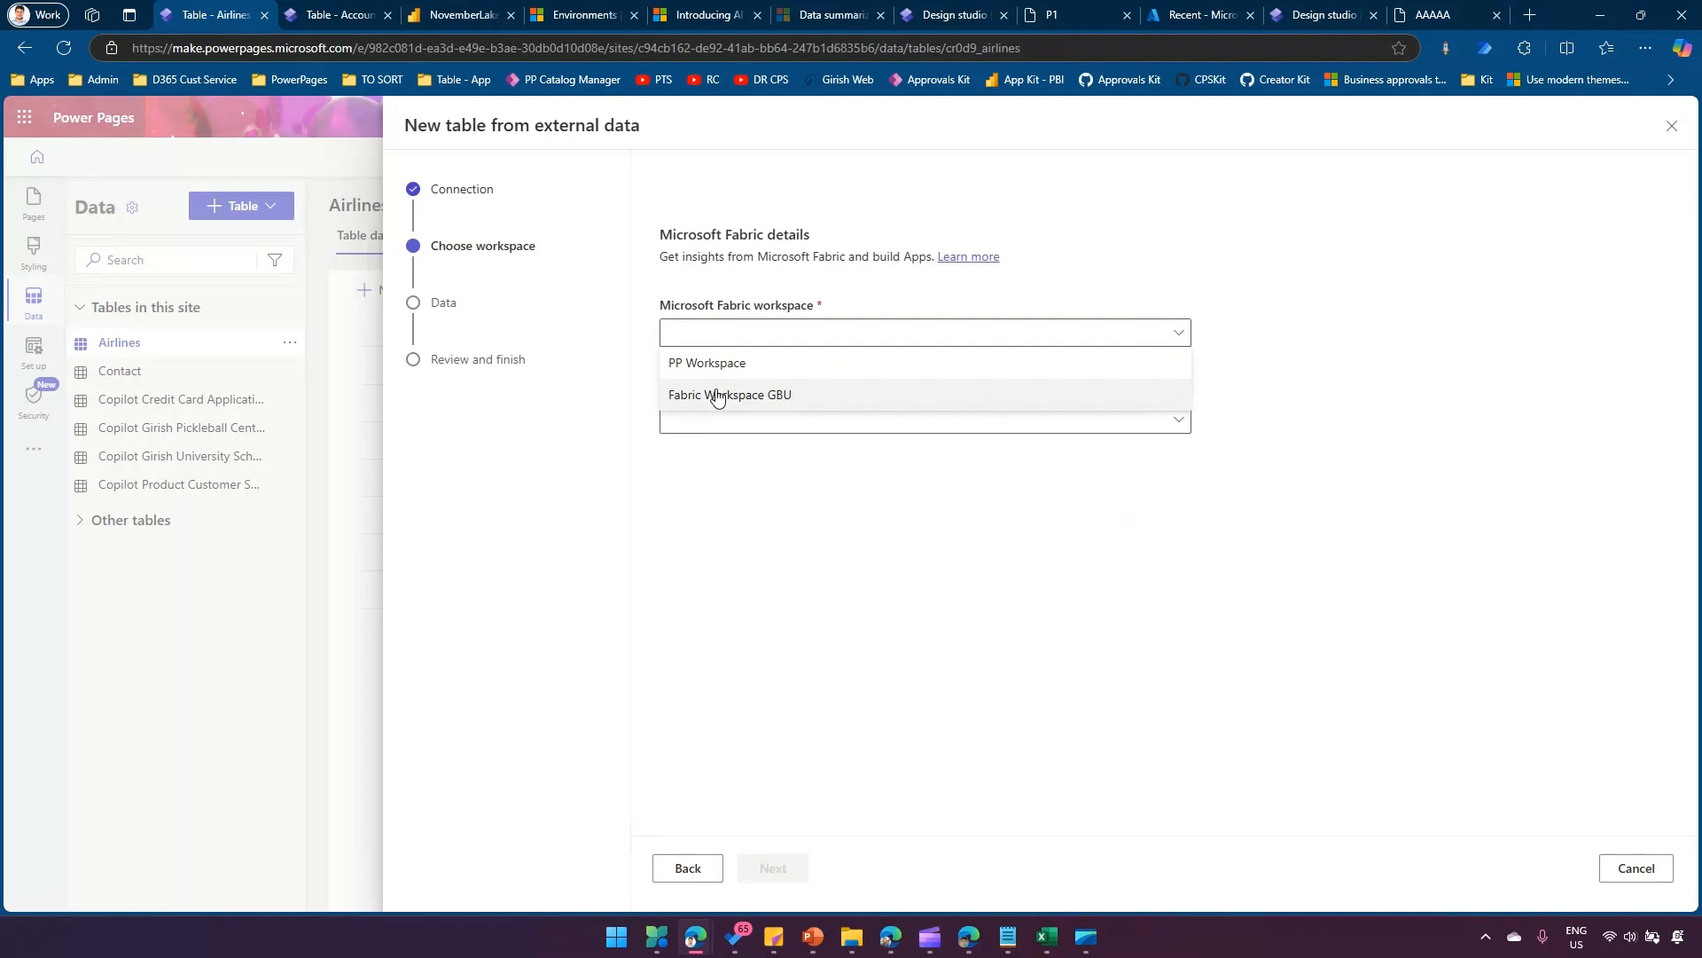
# Switch to Power BI and look through the list of available workspaces to compare it with the Fabric workspaces offered in Power Pages.
pyautogui.click(461, 15)
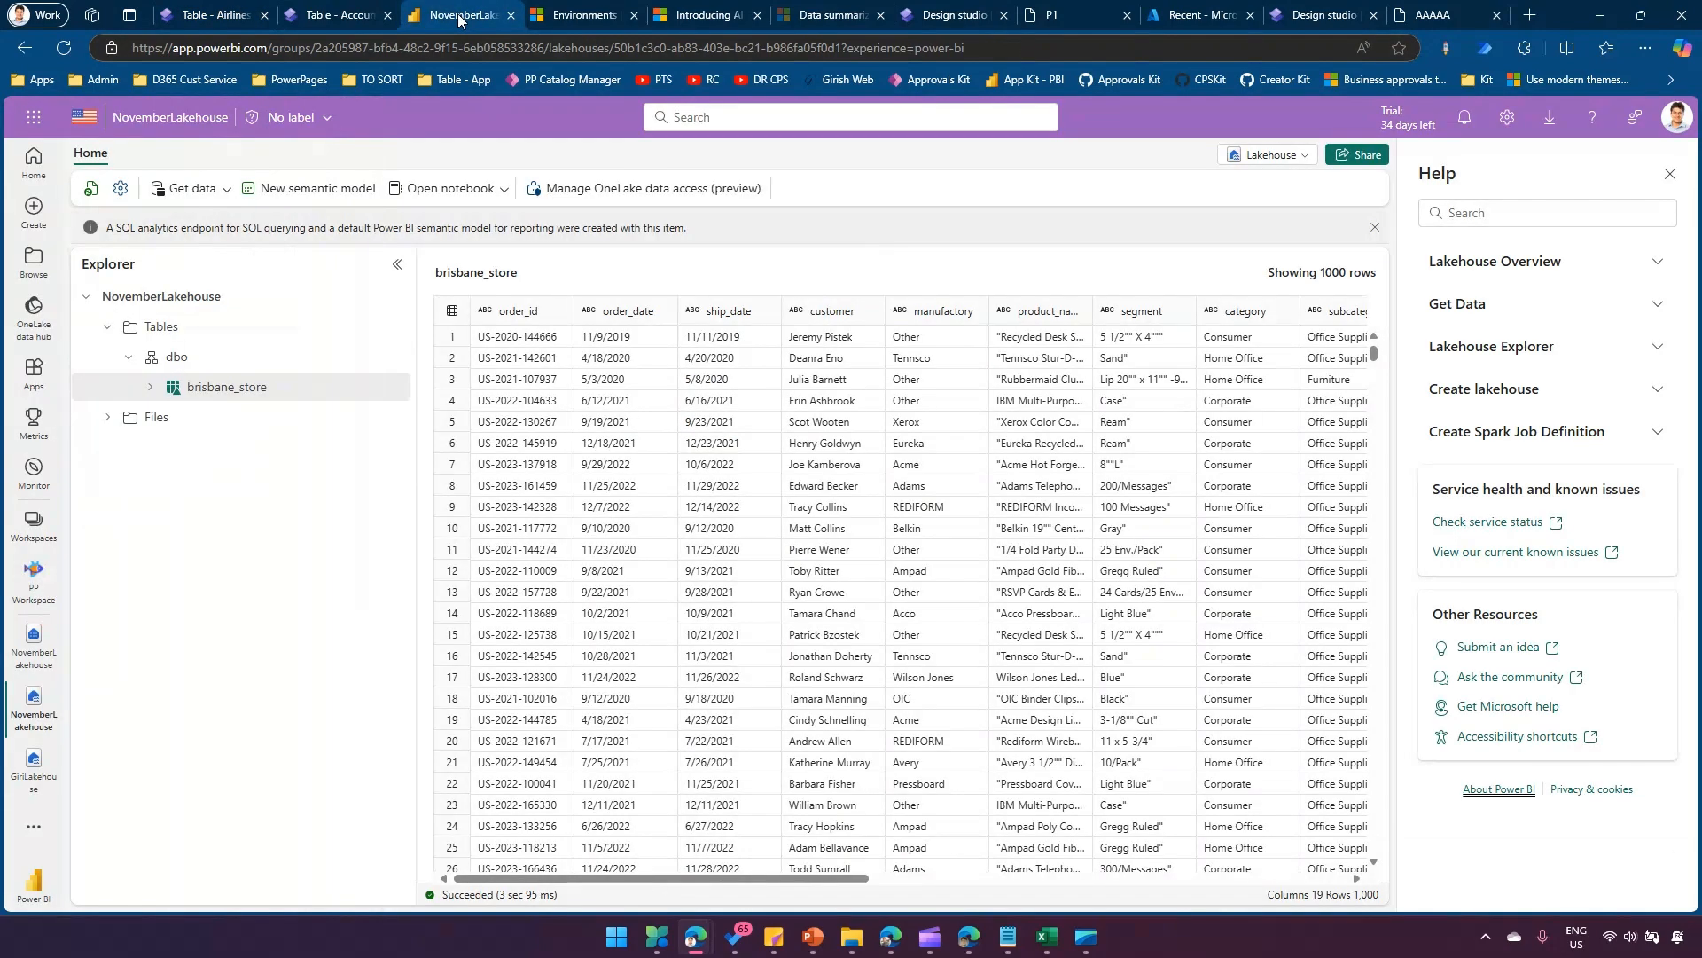
pyautogui.click(34, 523)
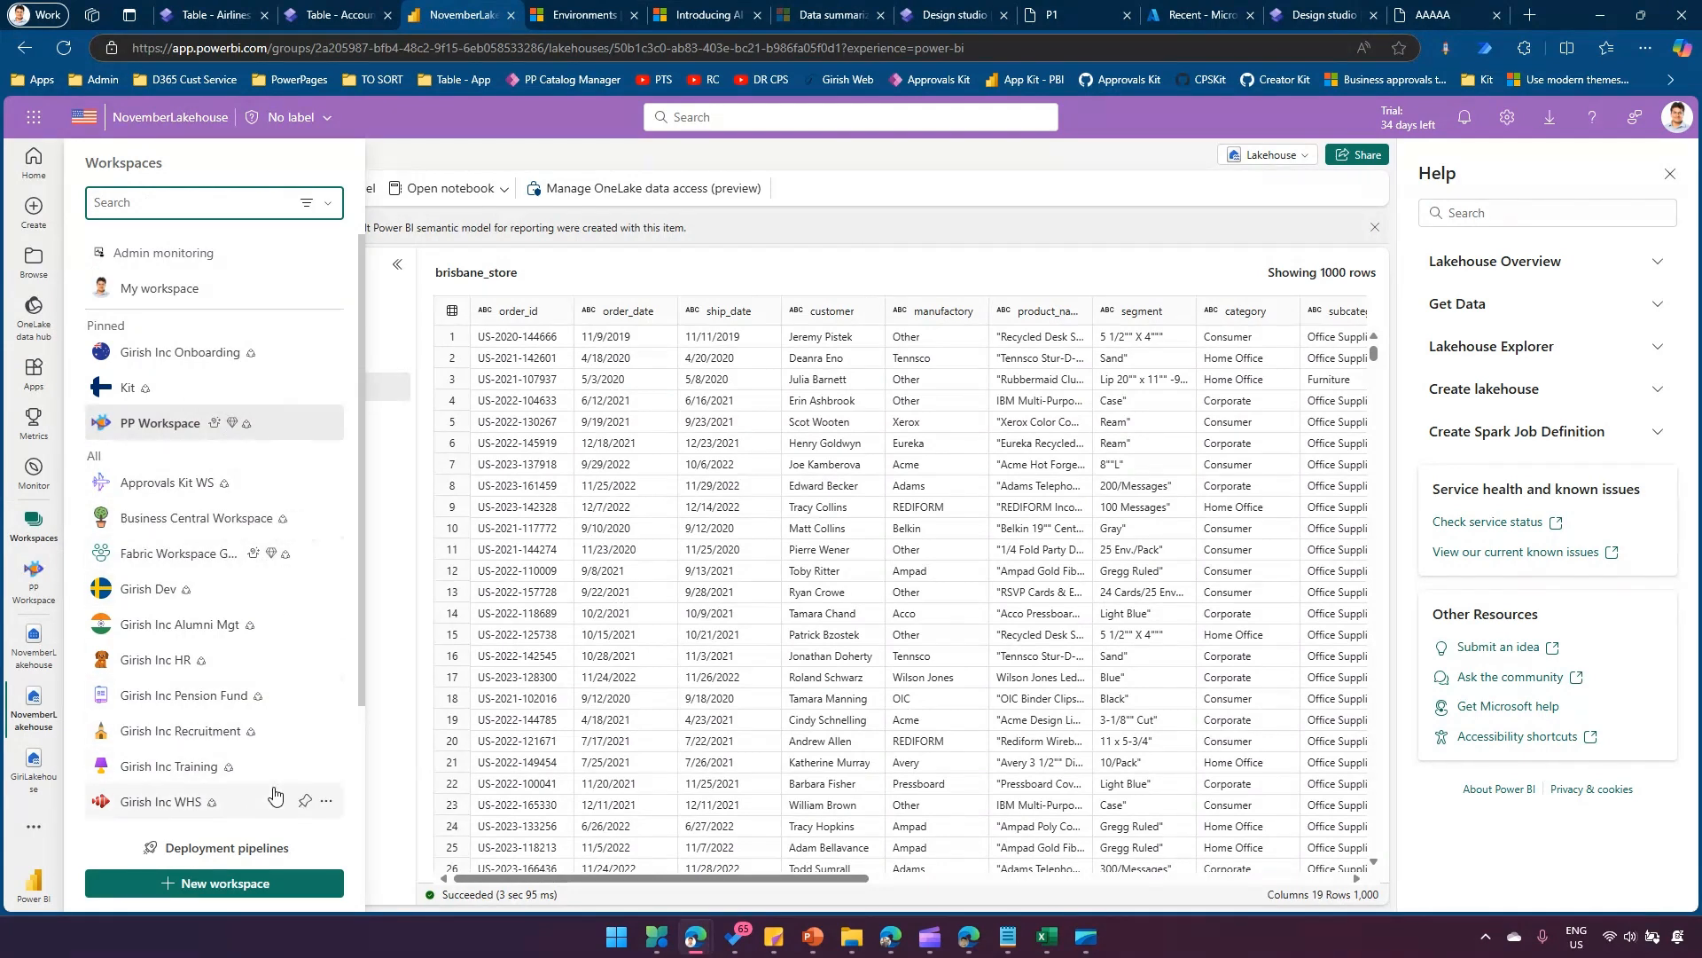
pyautogui.scroll(-2, 271, 479)
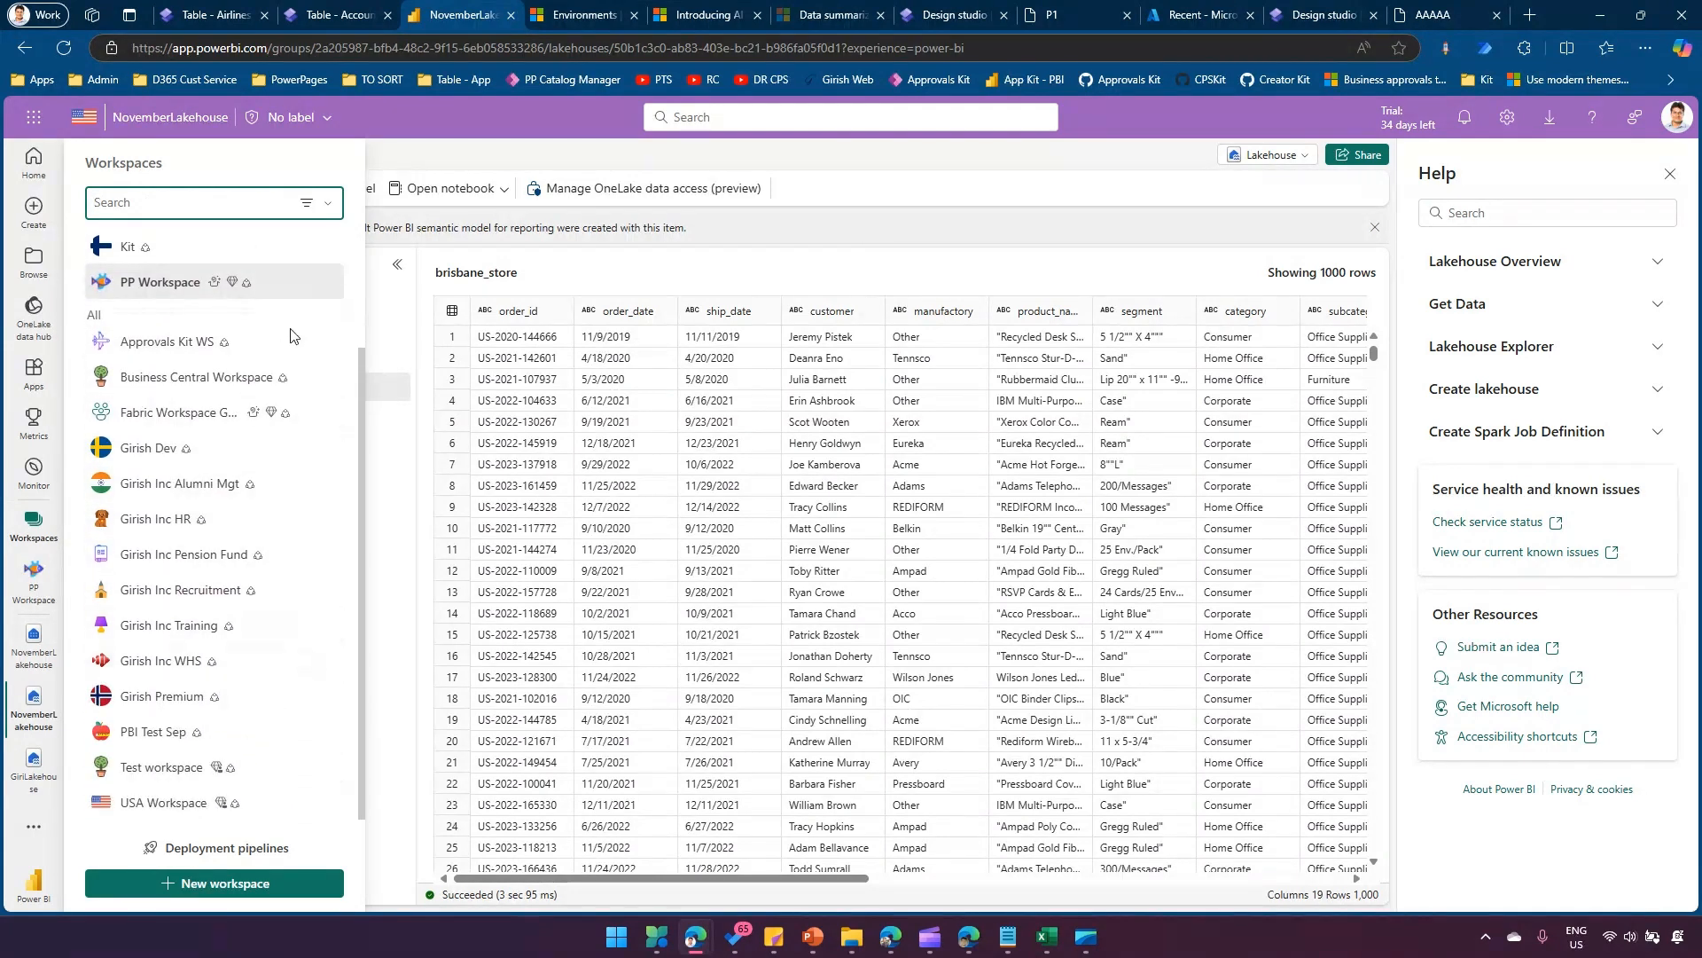
pyautogui.scroll(2, 274, 523)
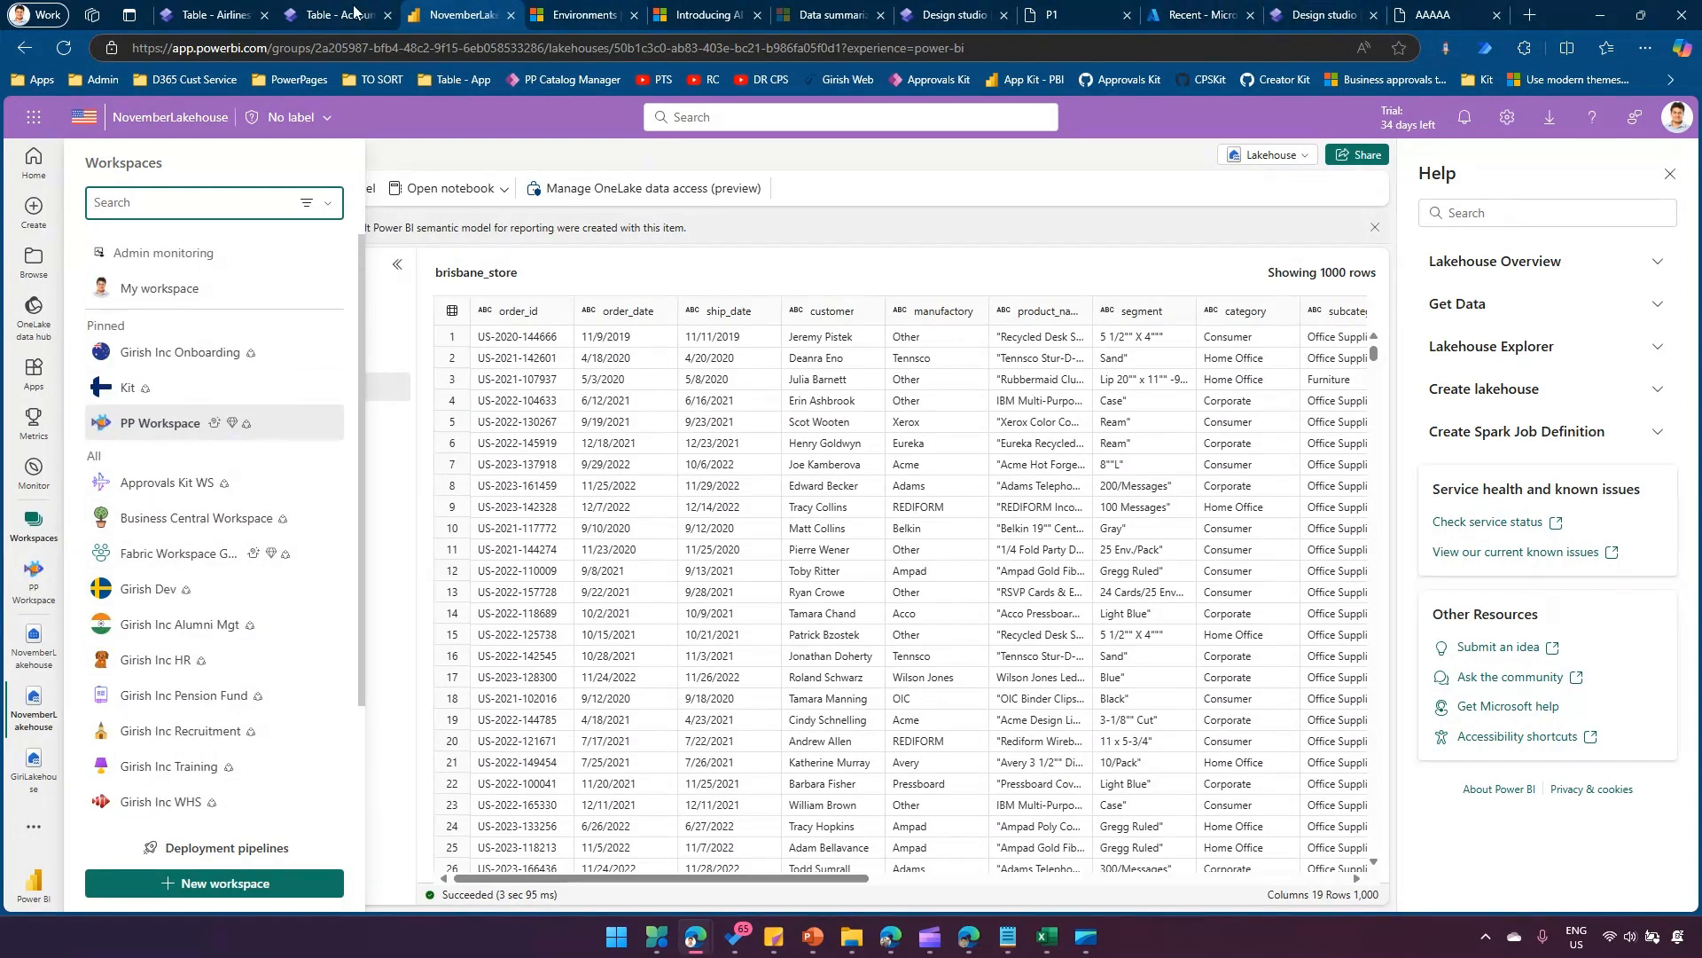
# Back in the Power Pages external table setup, choose PP Workspace, the NovemberLakehouse lakehouse and its brisbane_store table as the source.
pyautogui.click(213, 15)
pyautogui.click(1172, 335)
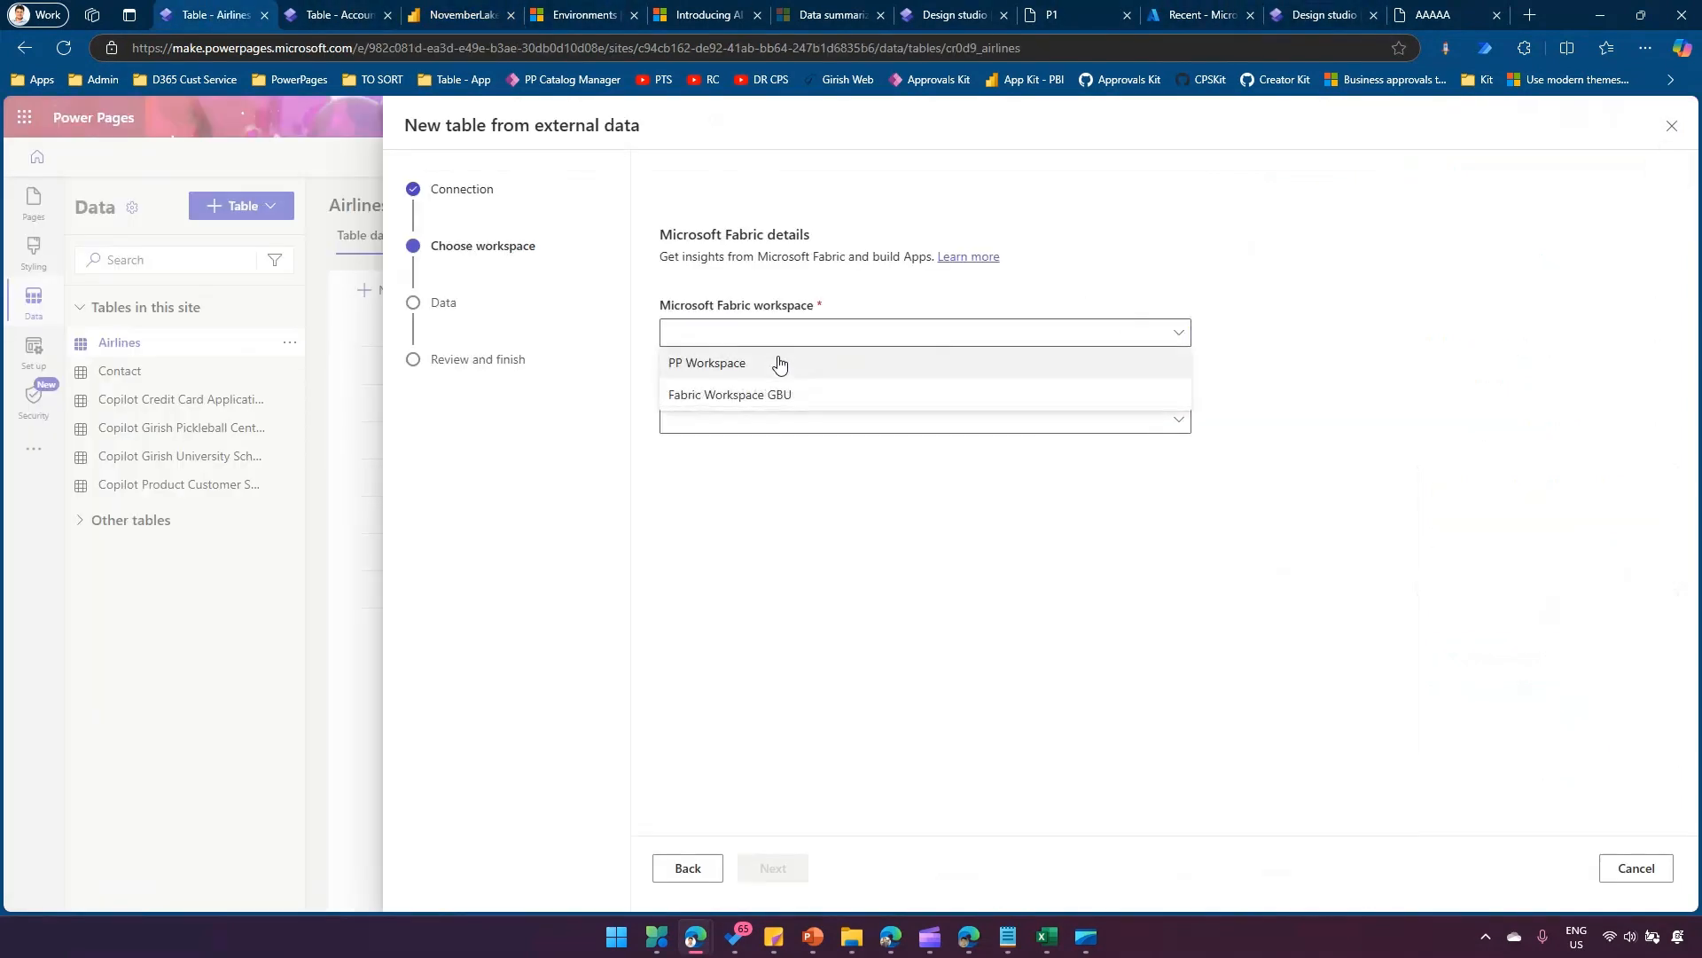
pyautogui.click(737, 370)
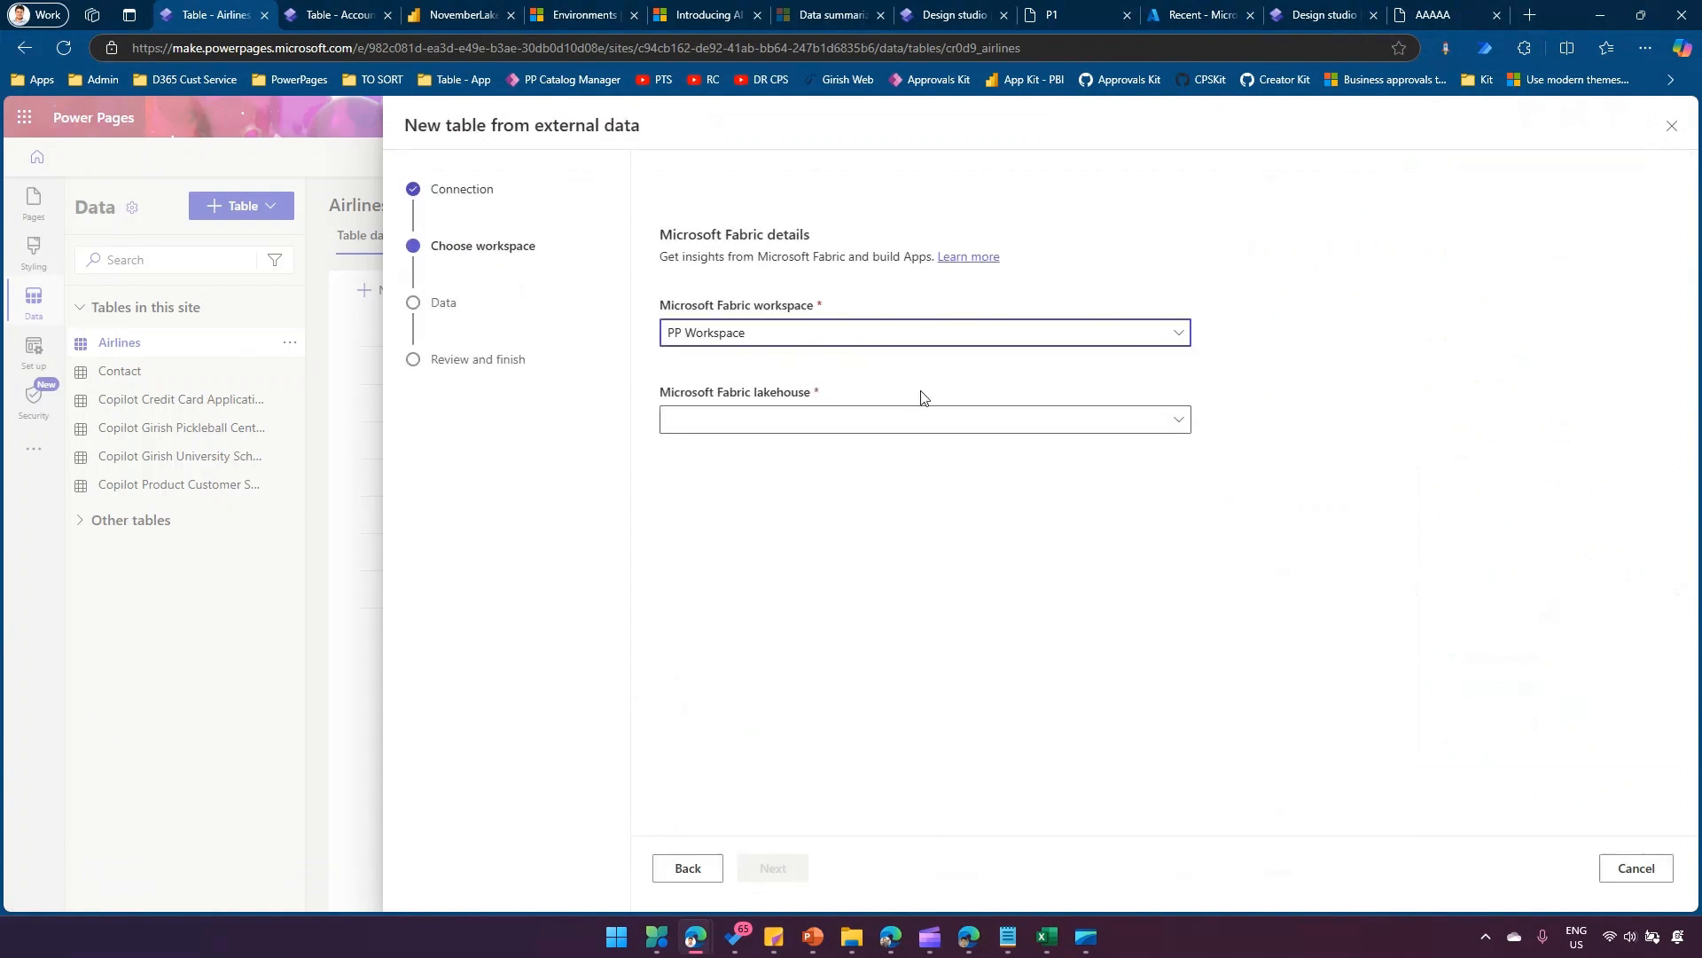
pyautogui.click(1180, 424)
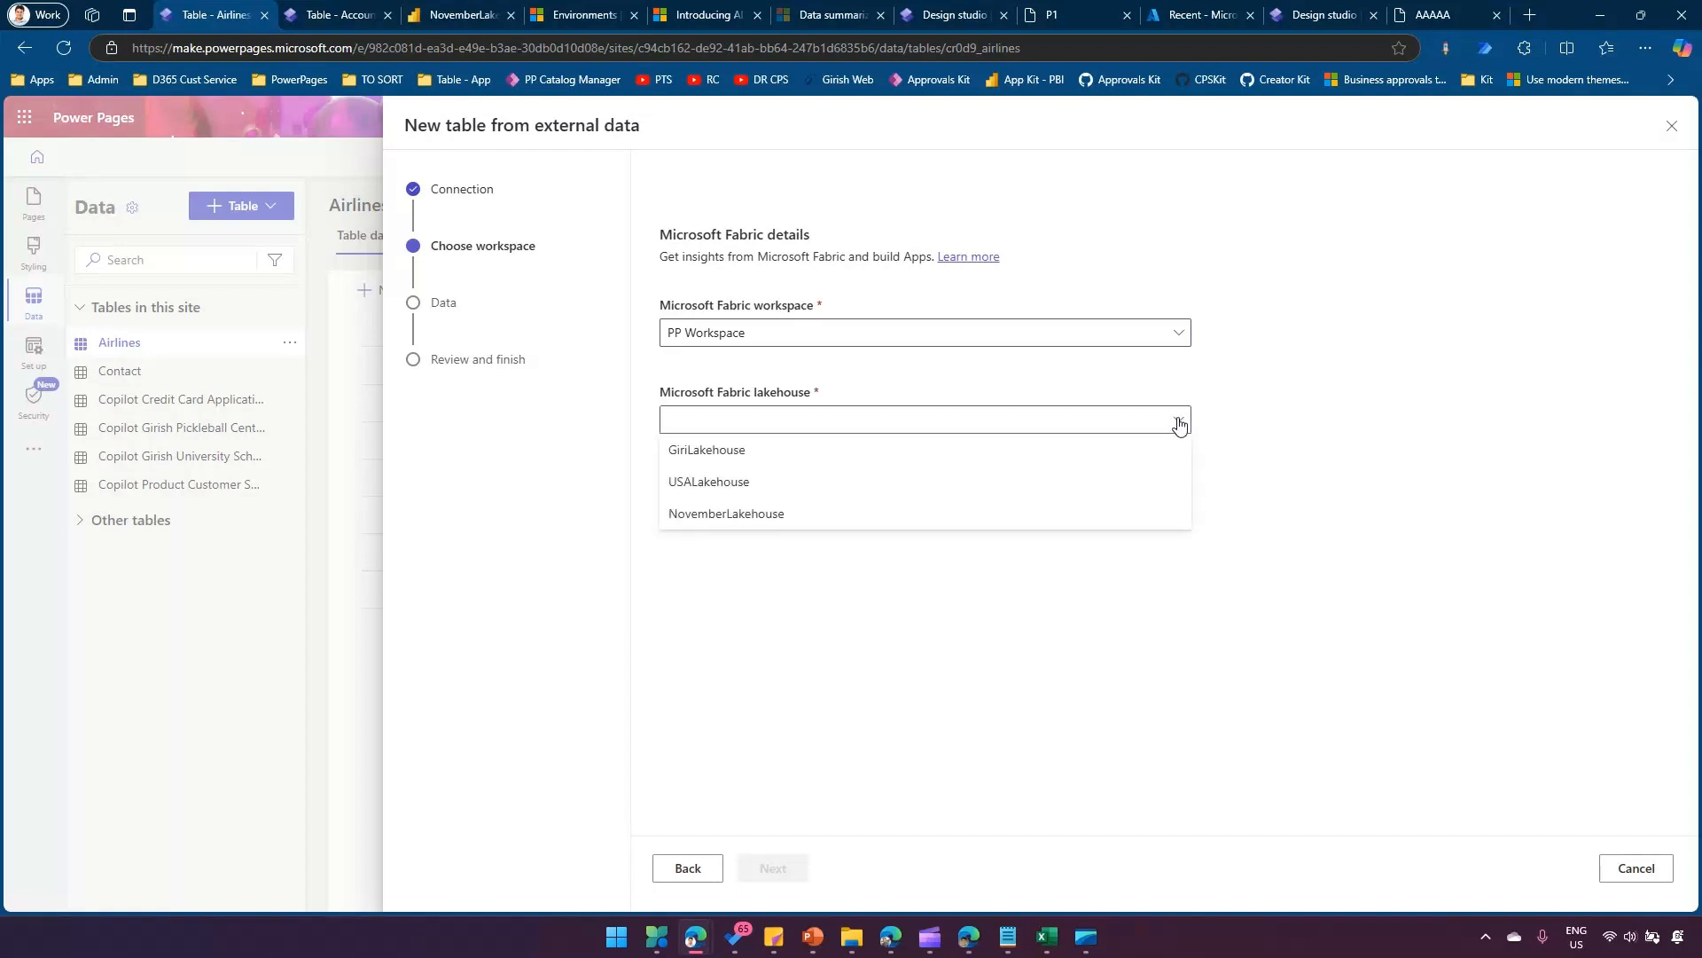
pyautogui.click(796, 521)
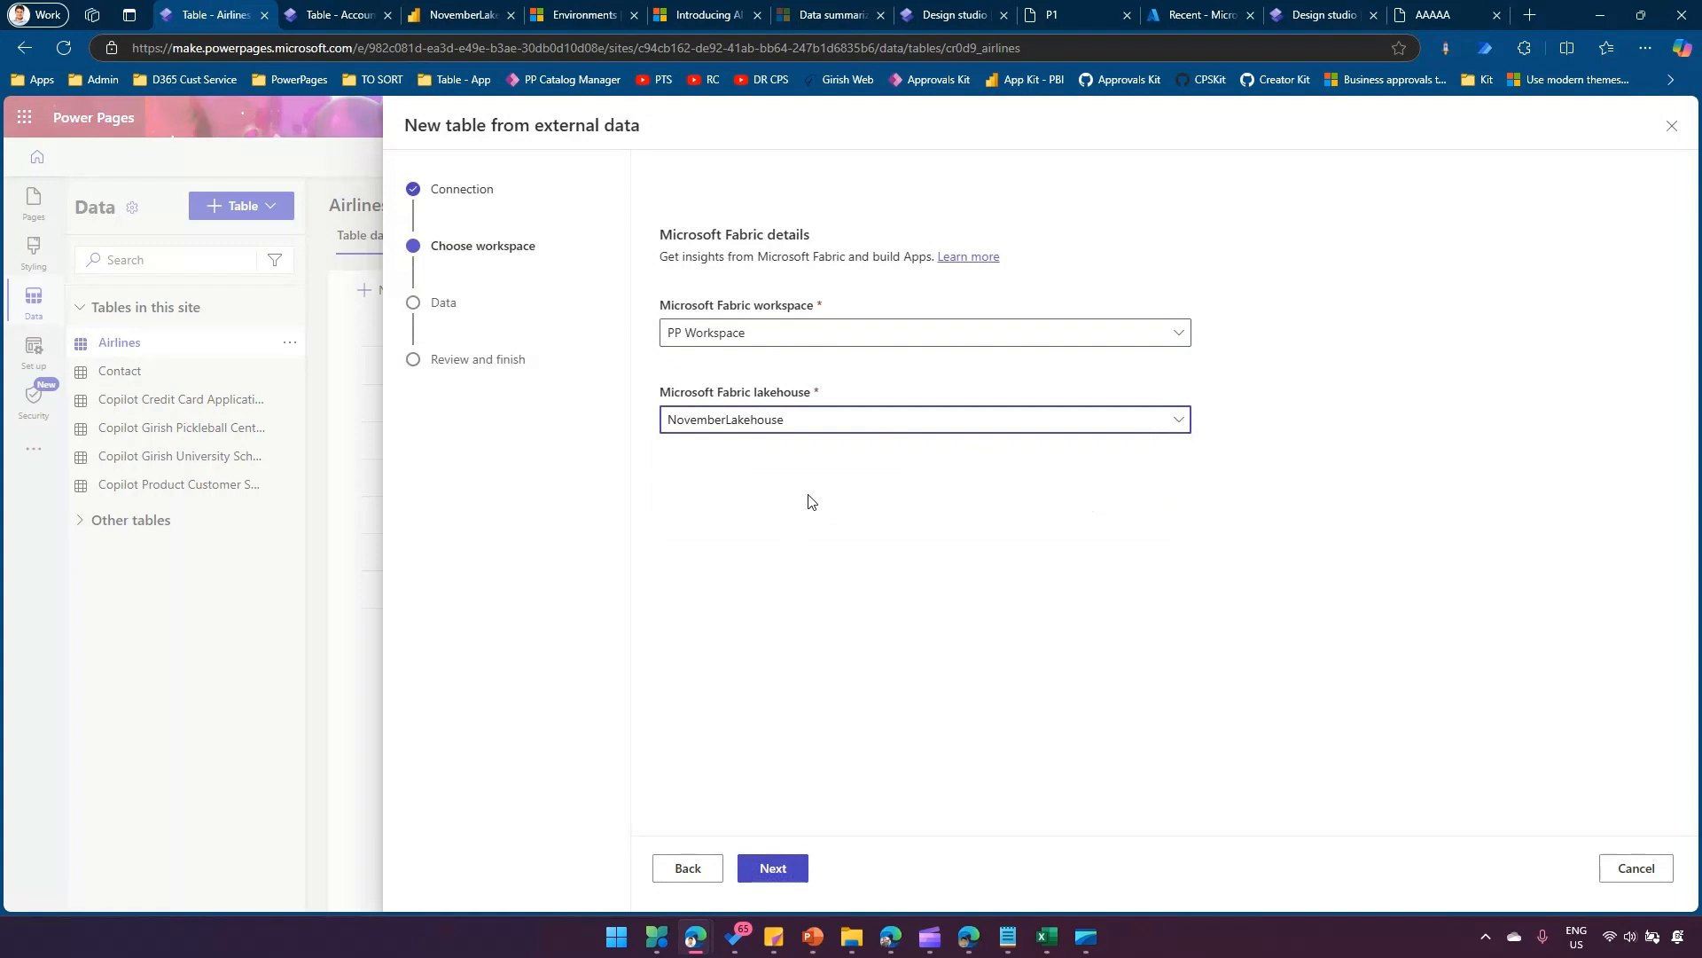
pyautogui.click(780, 870)
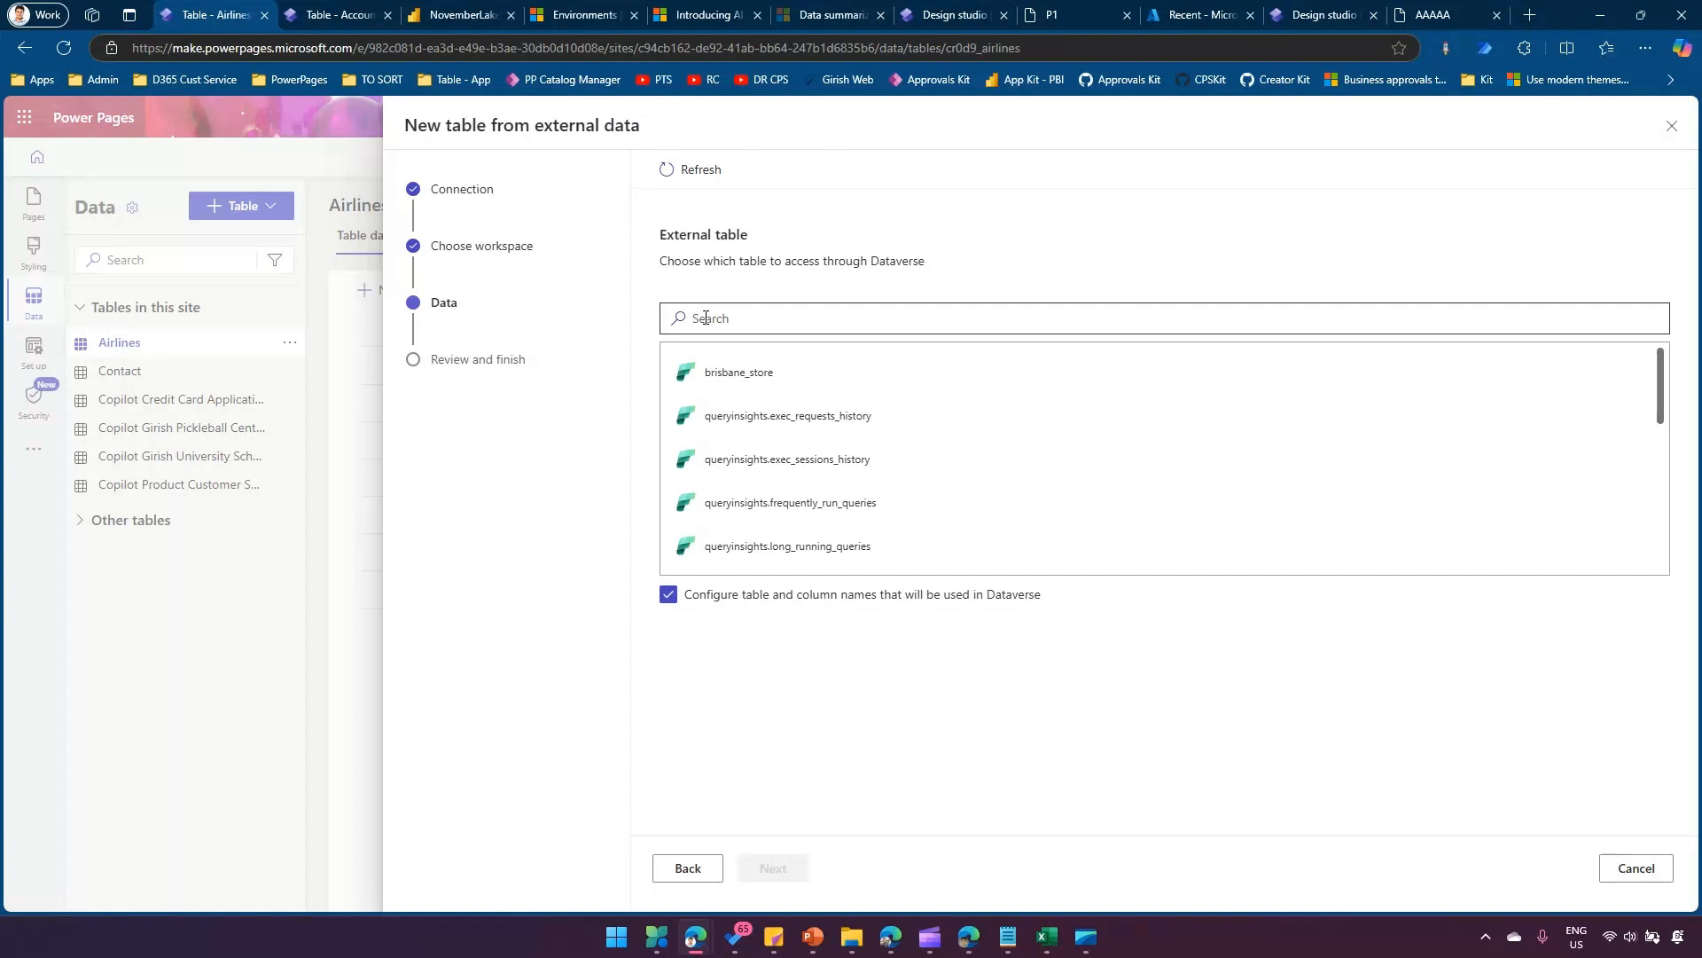
pyautogui.click(758, 378)
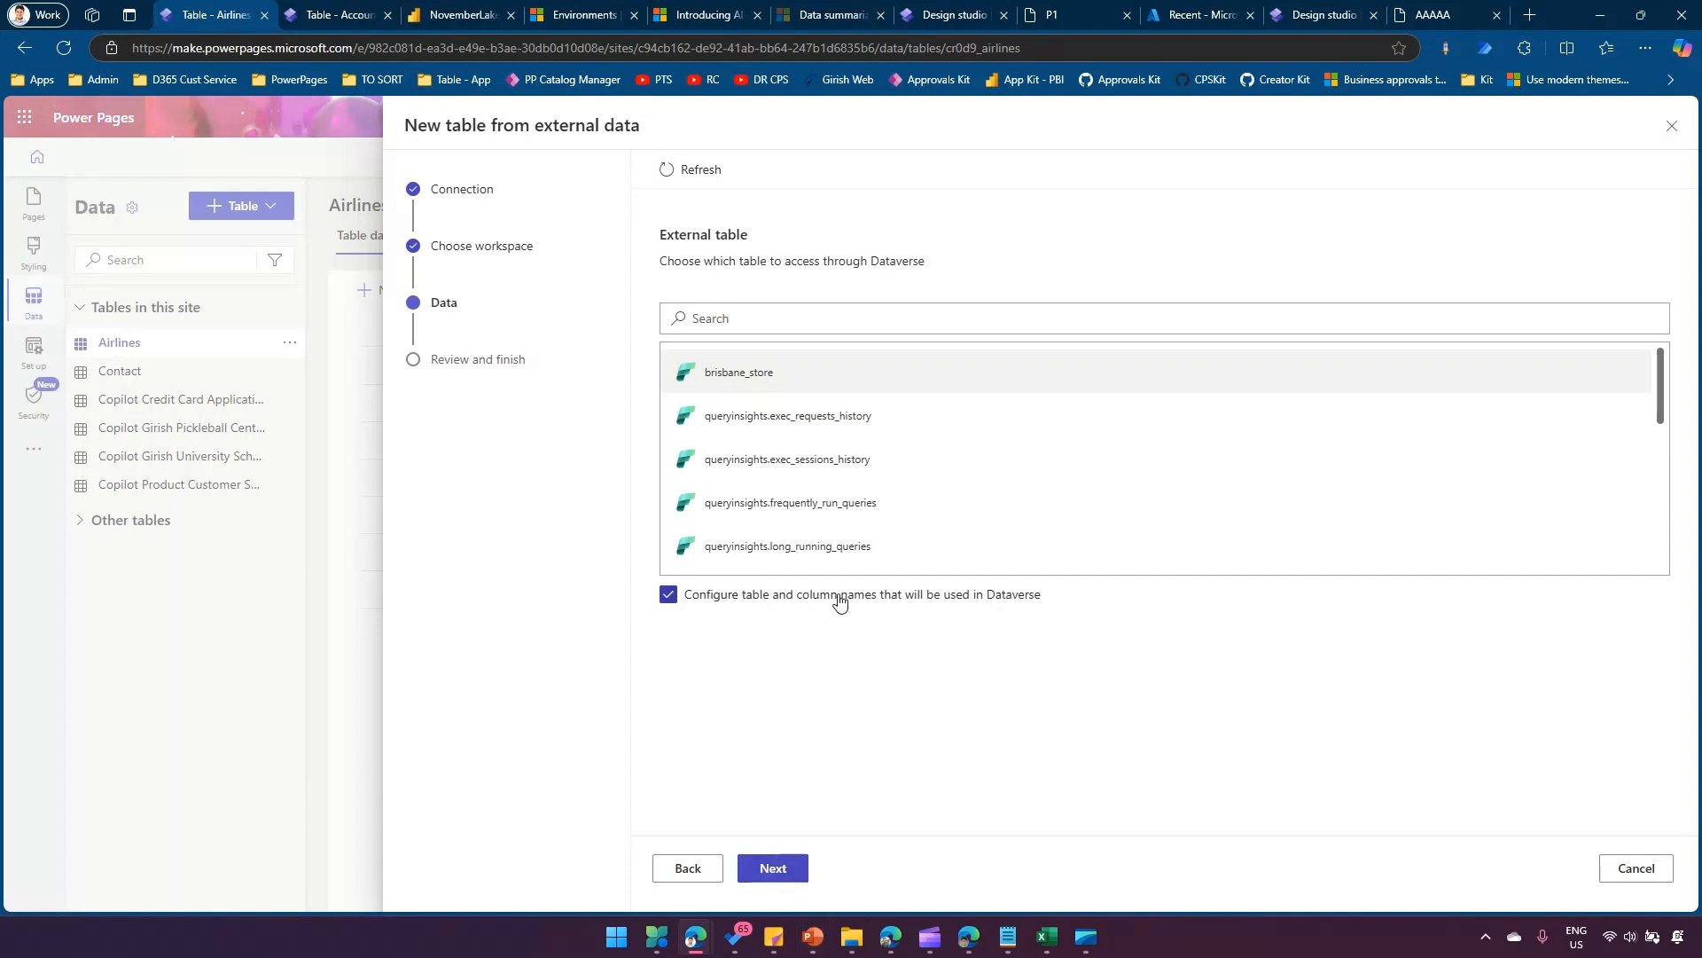
pyautogui.click(780, 869)
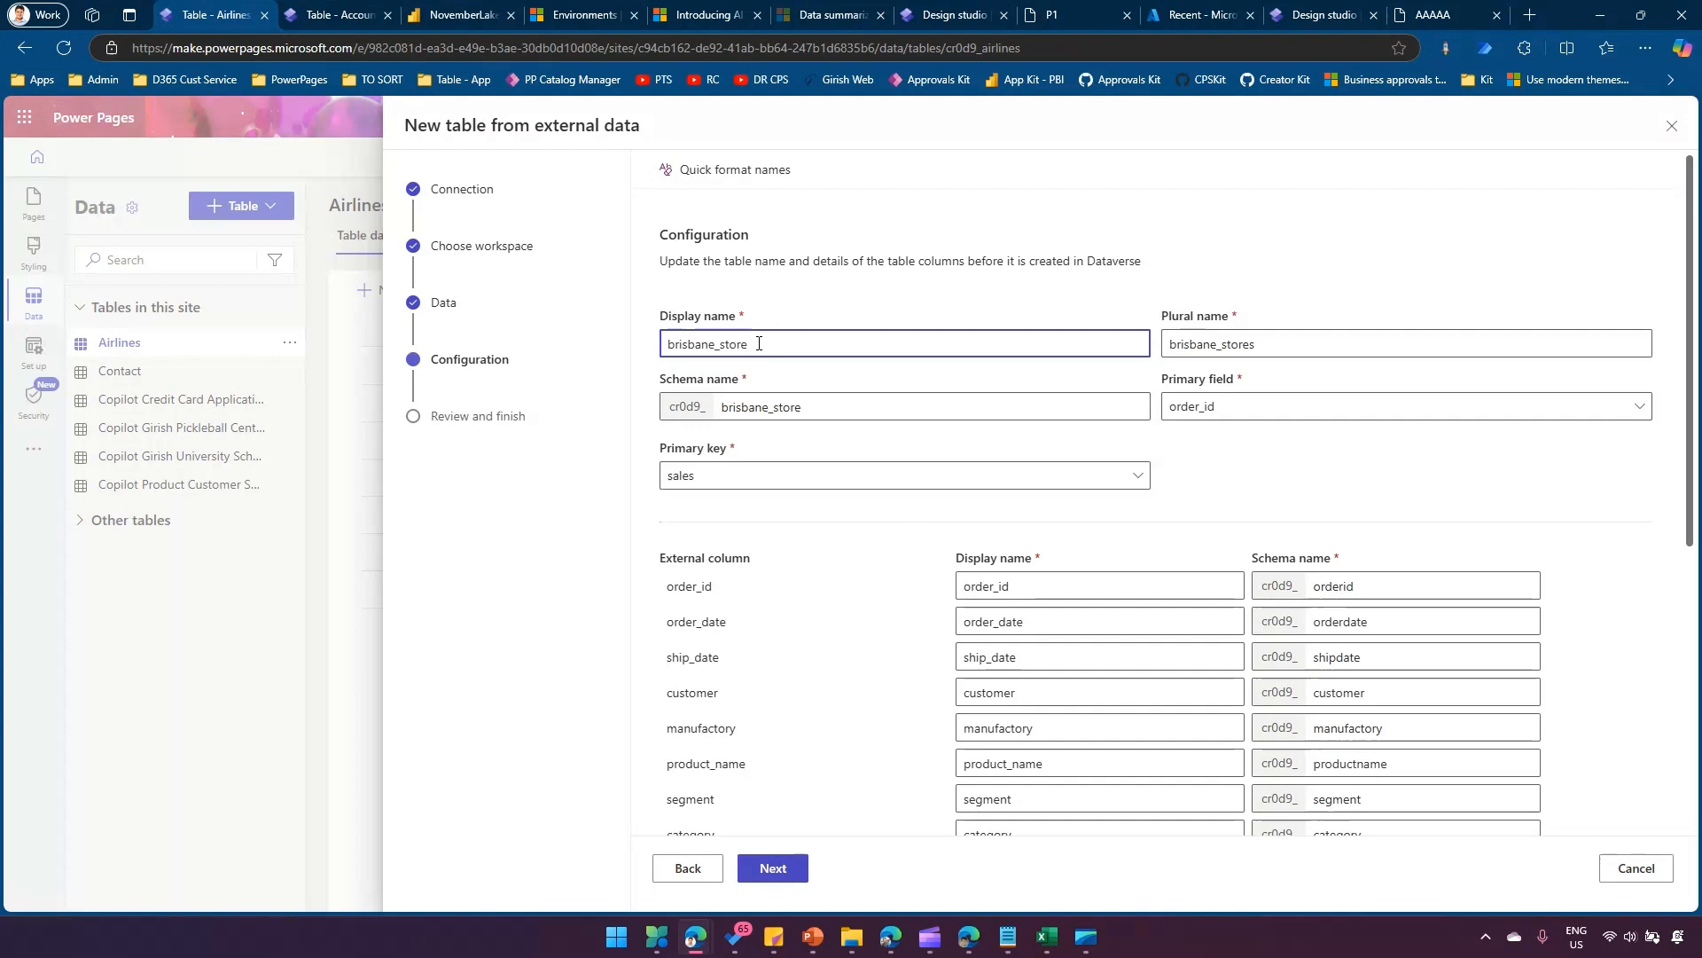
# Set the table's display name to BrisbaneStores and check the primary key options, keeping sales.
pyautogui.moveTo(758, 343); pyautogui.dragTo(578, 338)
pyautogui.write('BrisbaneStores')
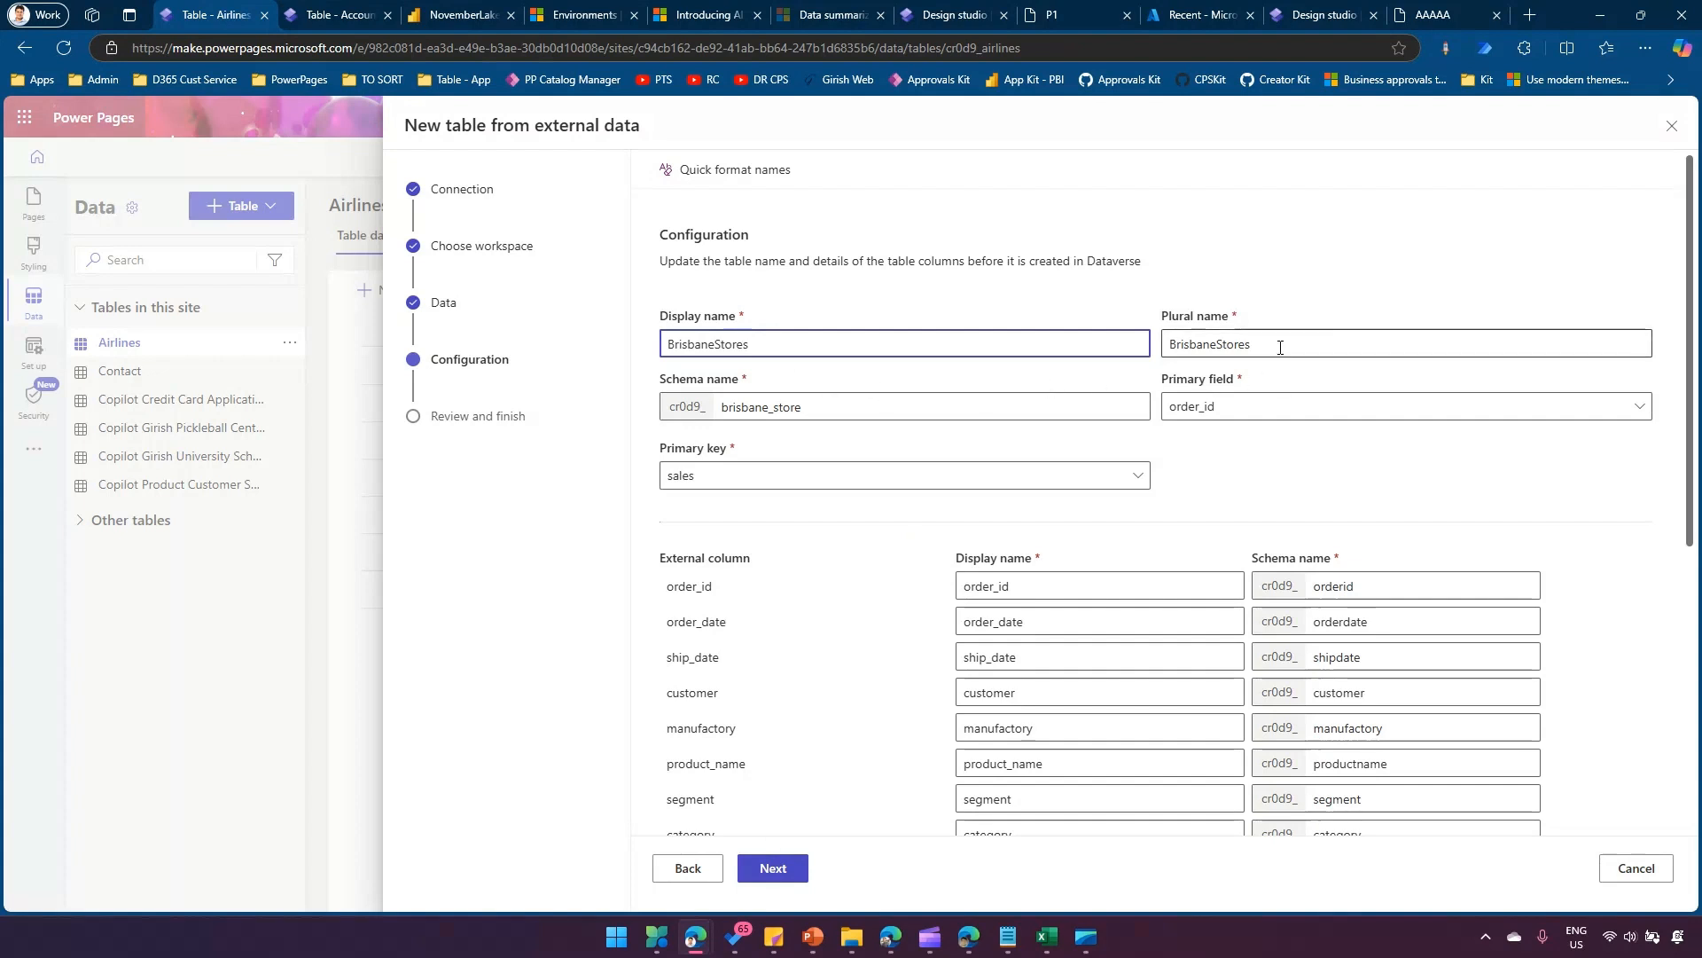
pyautogui.click(804, 481)
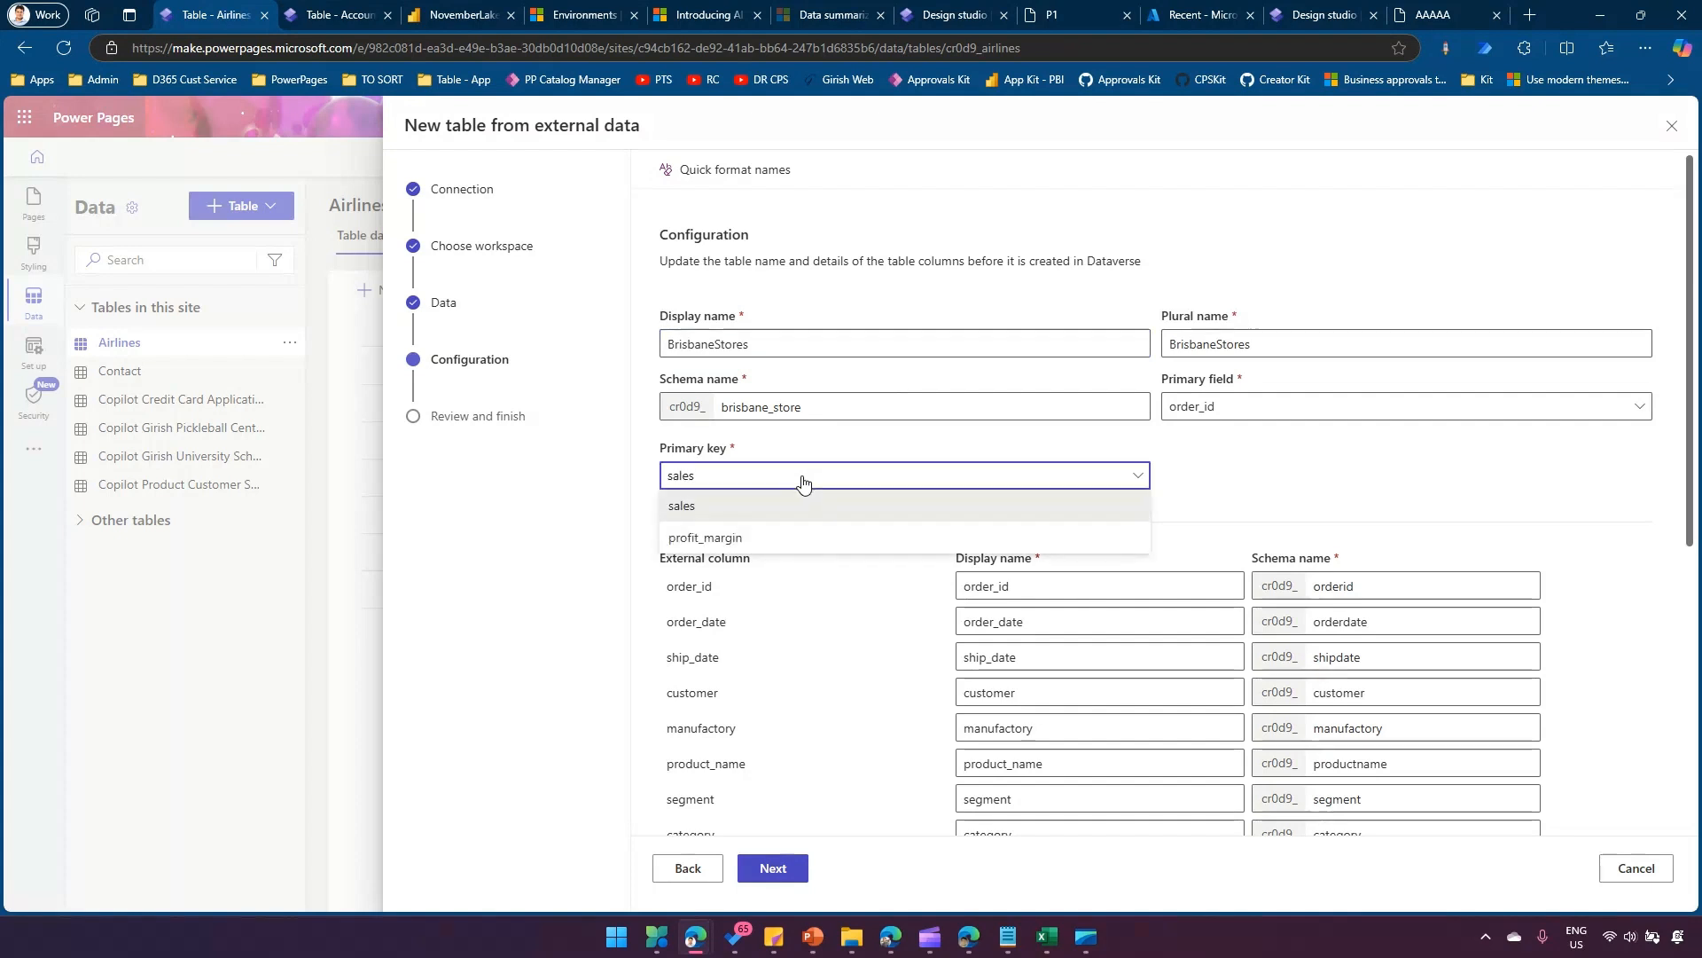
pyautogui.click(803, 480)
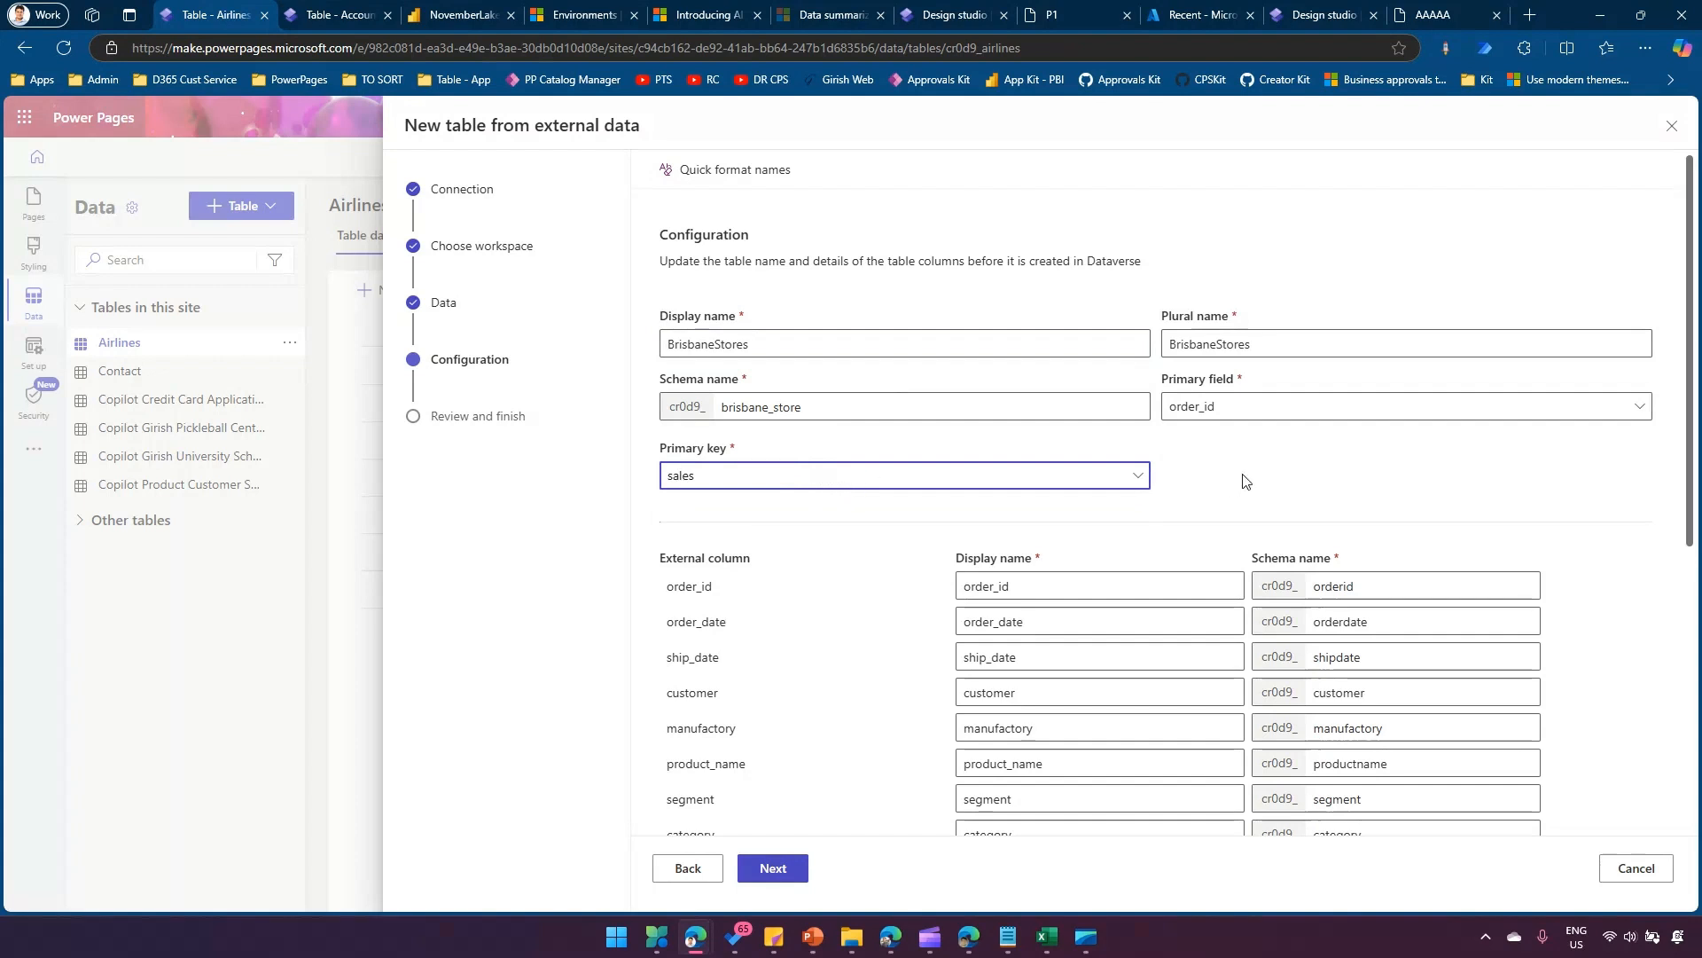
# Set the display names of the order_date, ship_date and product_name columns to OrderDate, ShipDate and ProductName.
pyautogui.scroll(-1, 1144, 482)
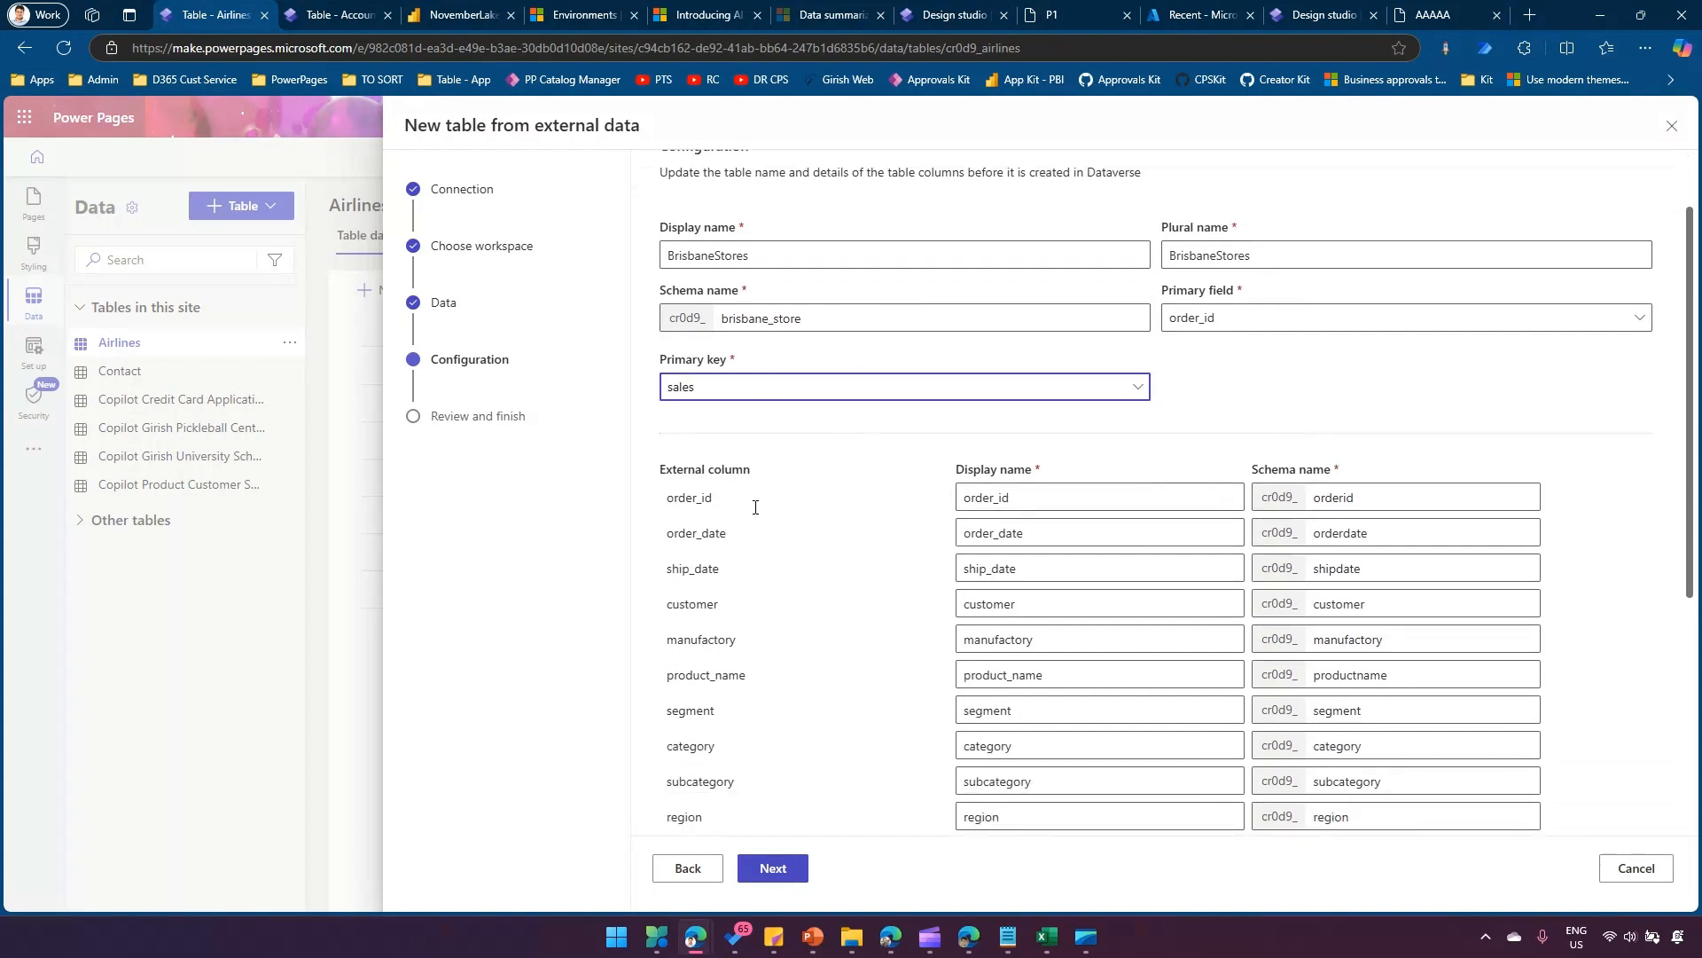
pyautogui.moveTo(1043, 499); pyautogui.dragTo(834, 561)
pyautogui.press('Tab')
pyautogui.write('Sh')
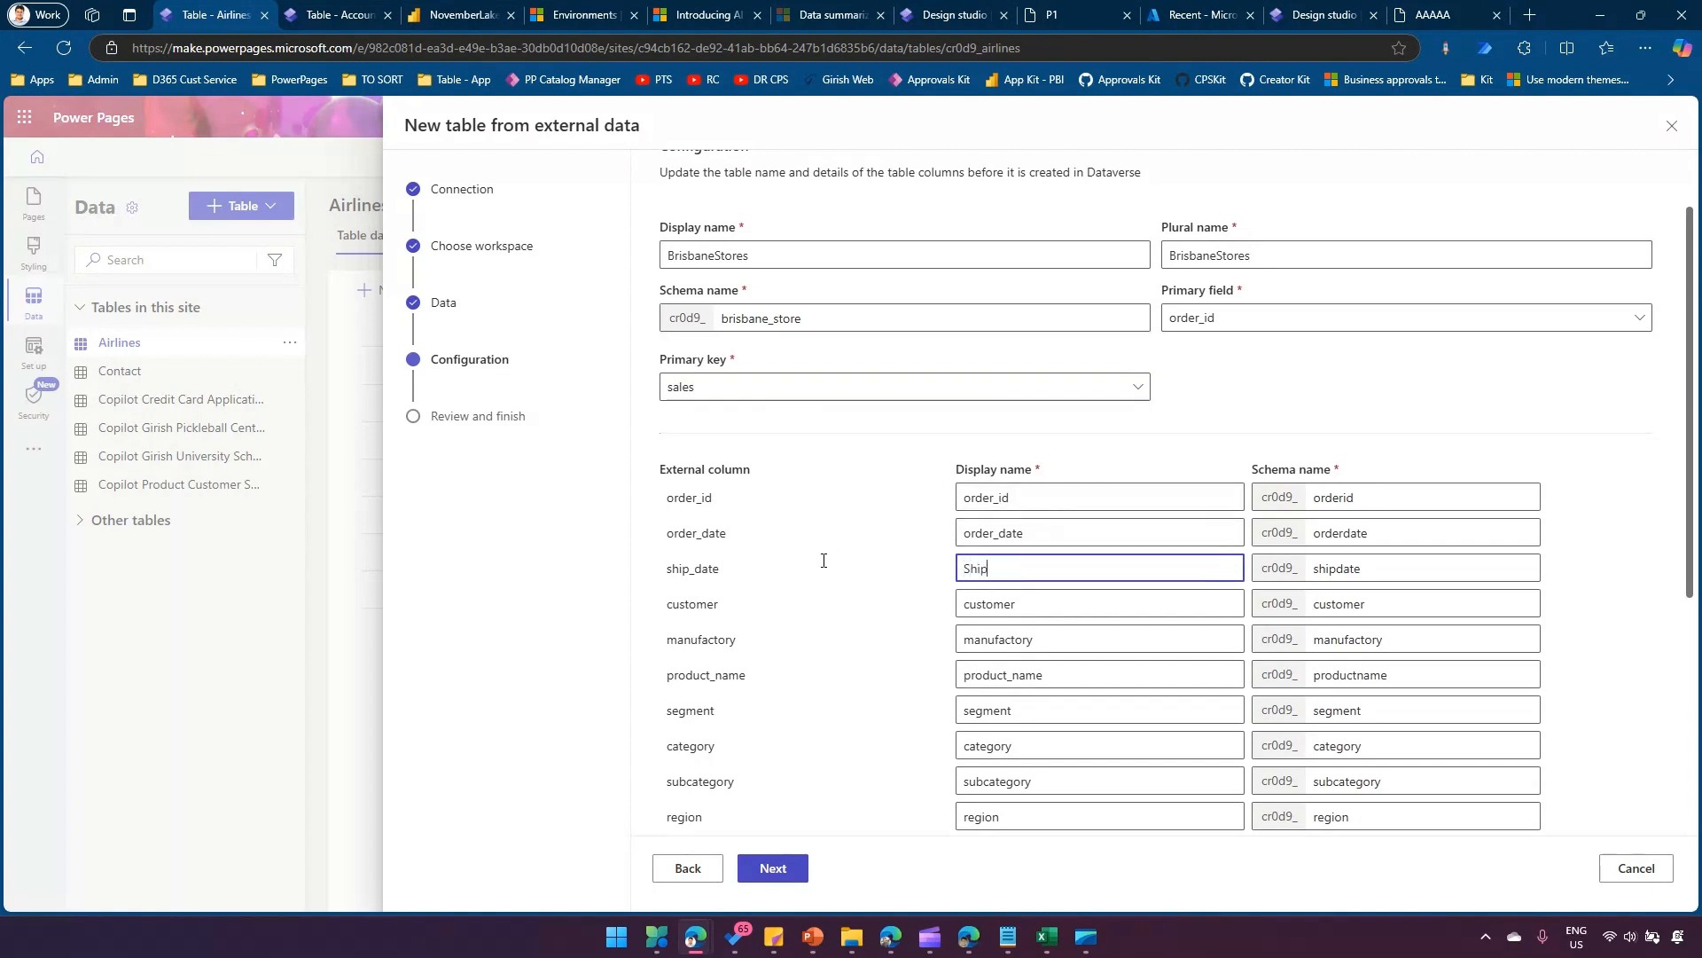
pyautogui.moveTo(1034, 532); pyautogui.dragTo(764, 533)
pyautogui.write('OrderDate')
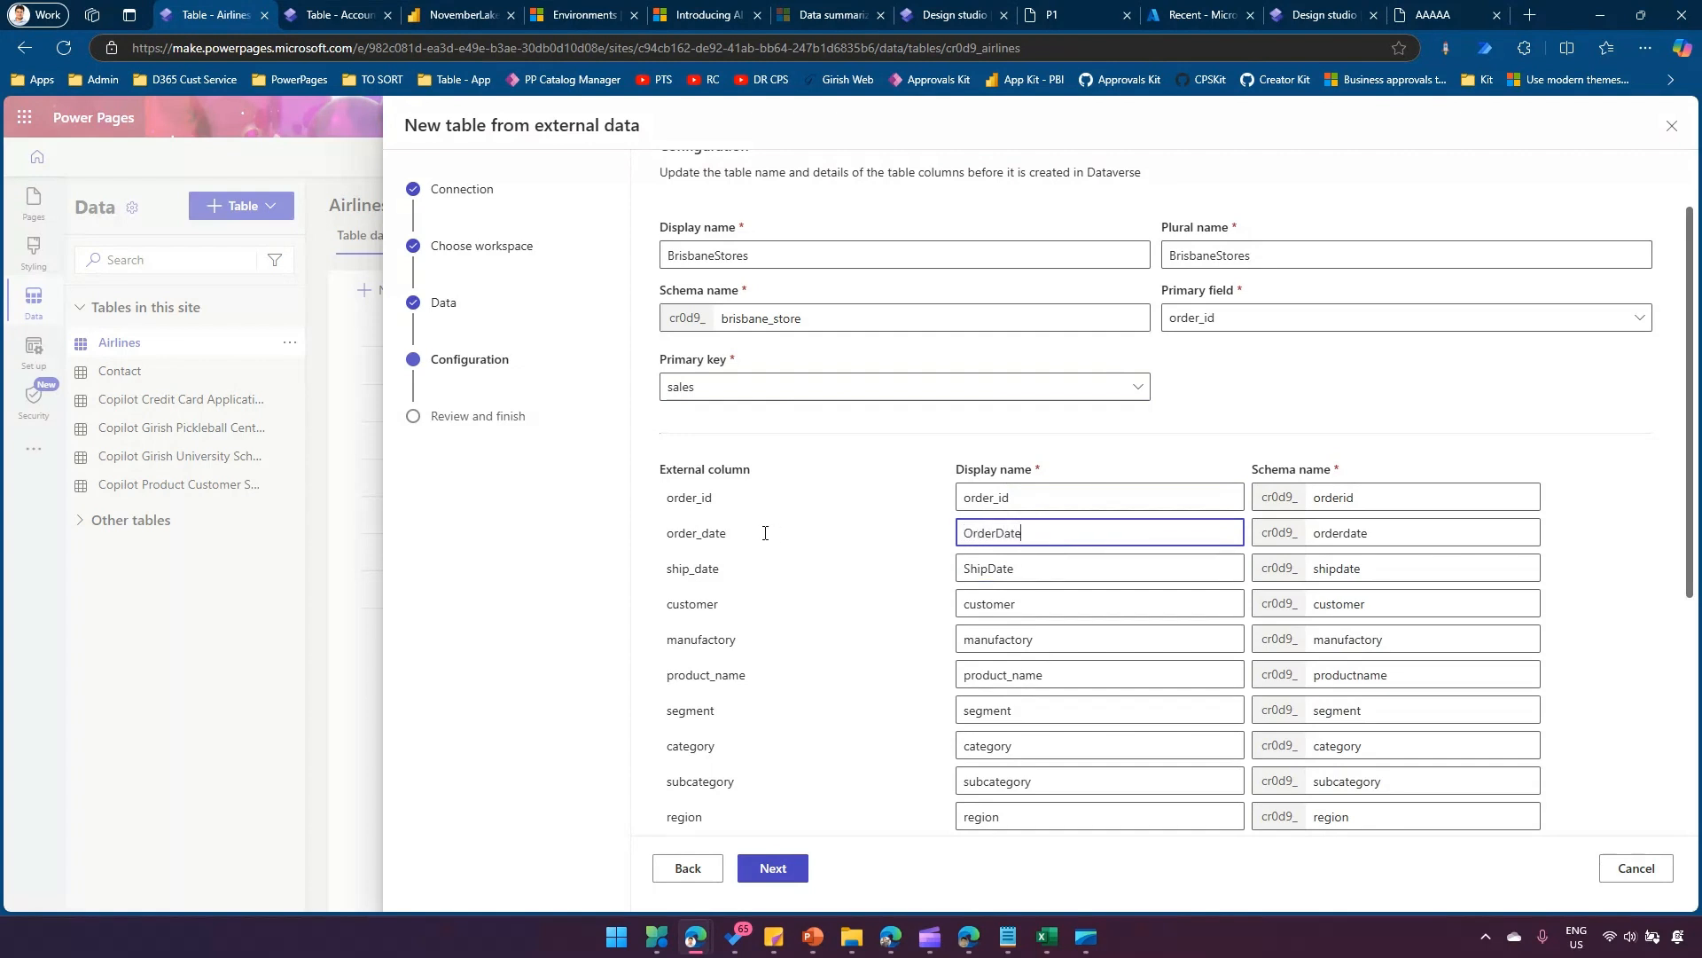
pyautogui.moveTo(1046, 674); pyautogui.dragTo(833, 677)
pyautogui.write('ProductName')
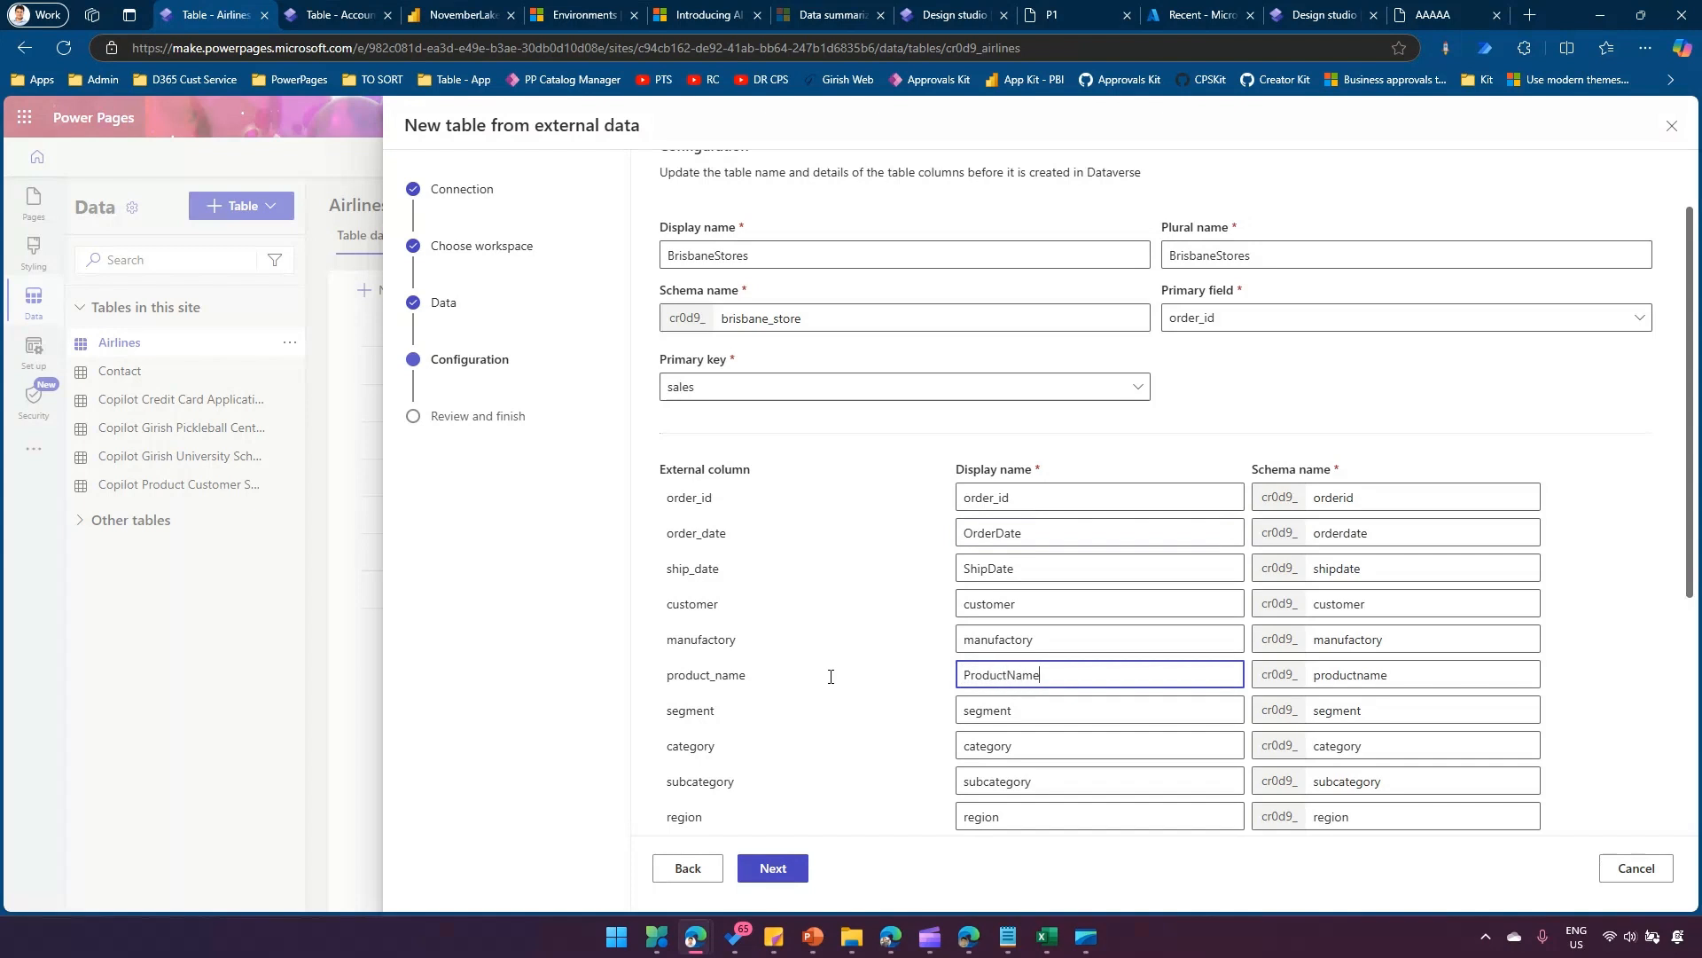
pyautogui.scroll(-5, 938, 707)
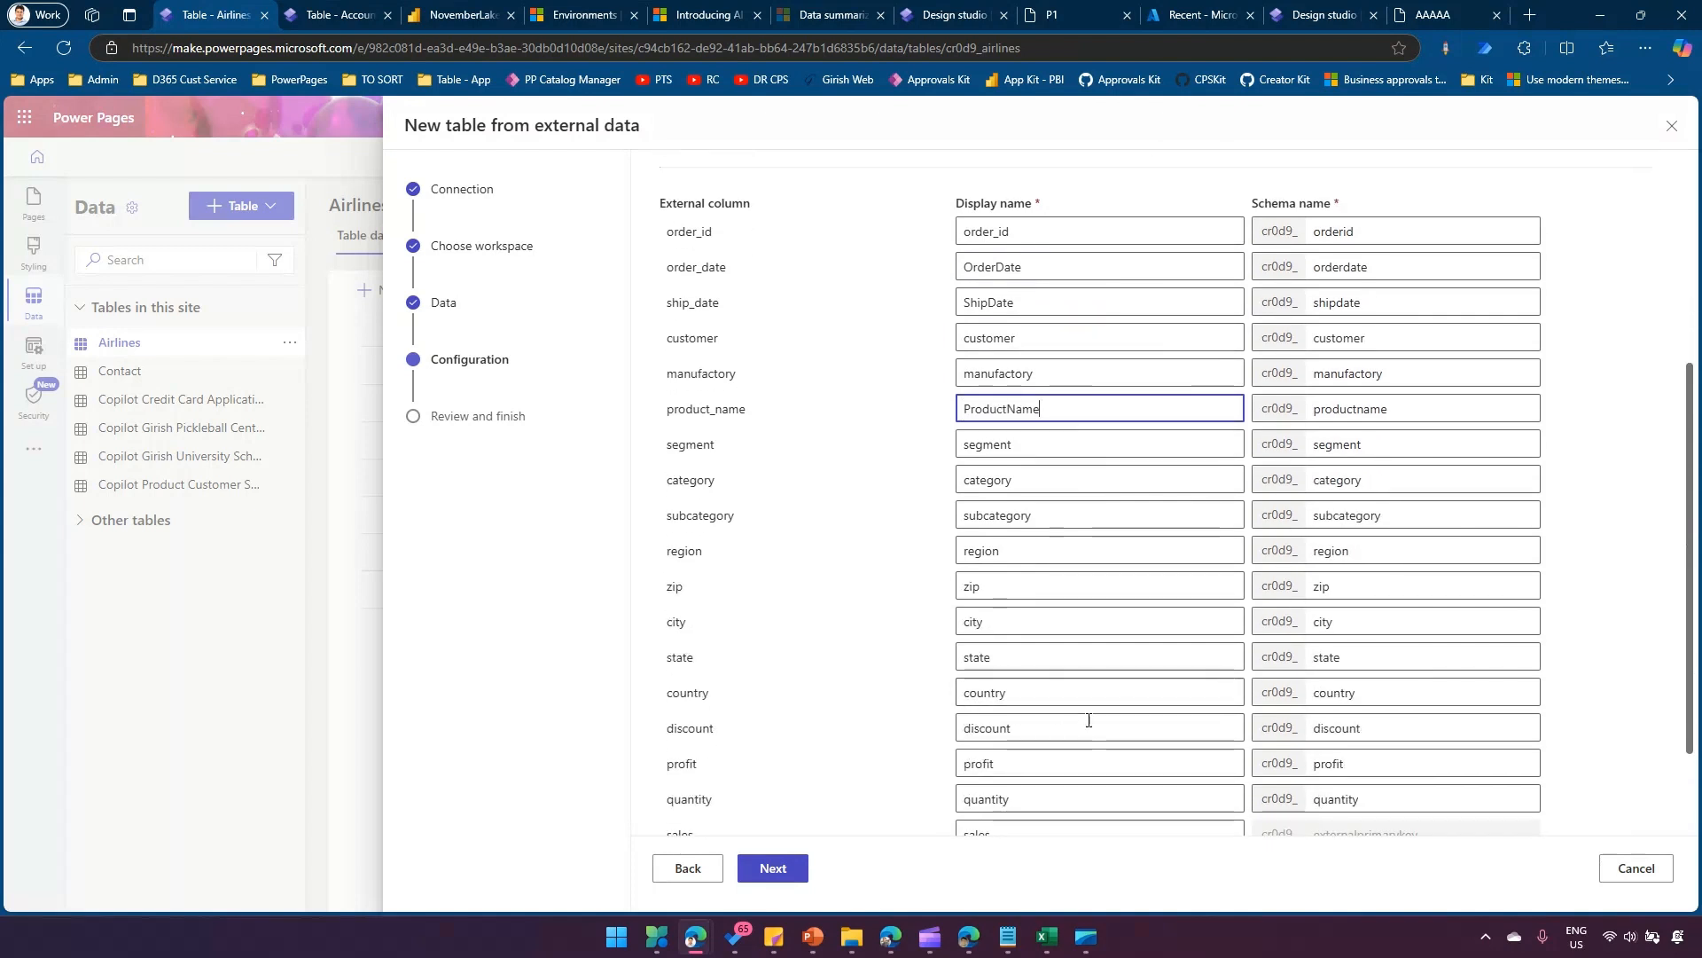
# Review the Microsoft Fabric source and Dataverse table details, and finish creating the BrisbaneStores table.
pyautogui.click(785, 876)
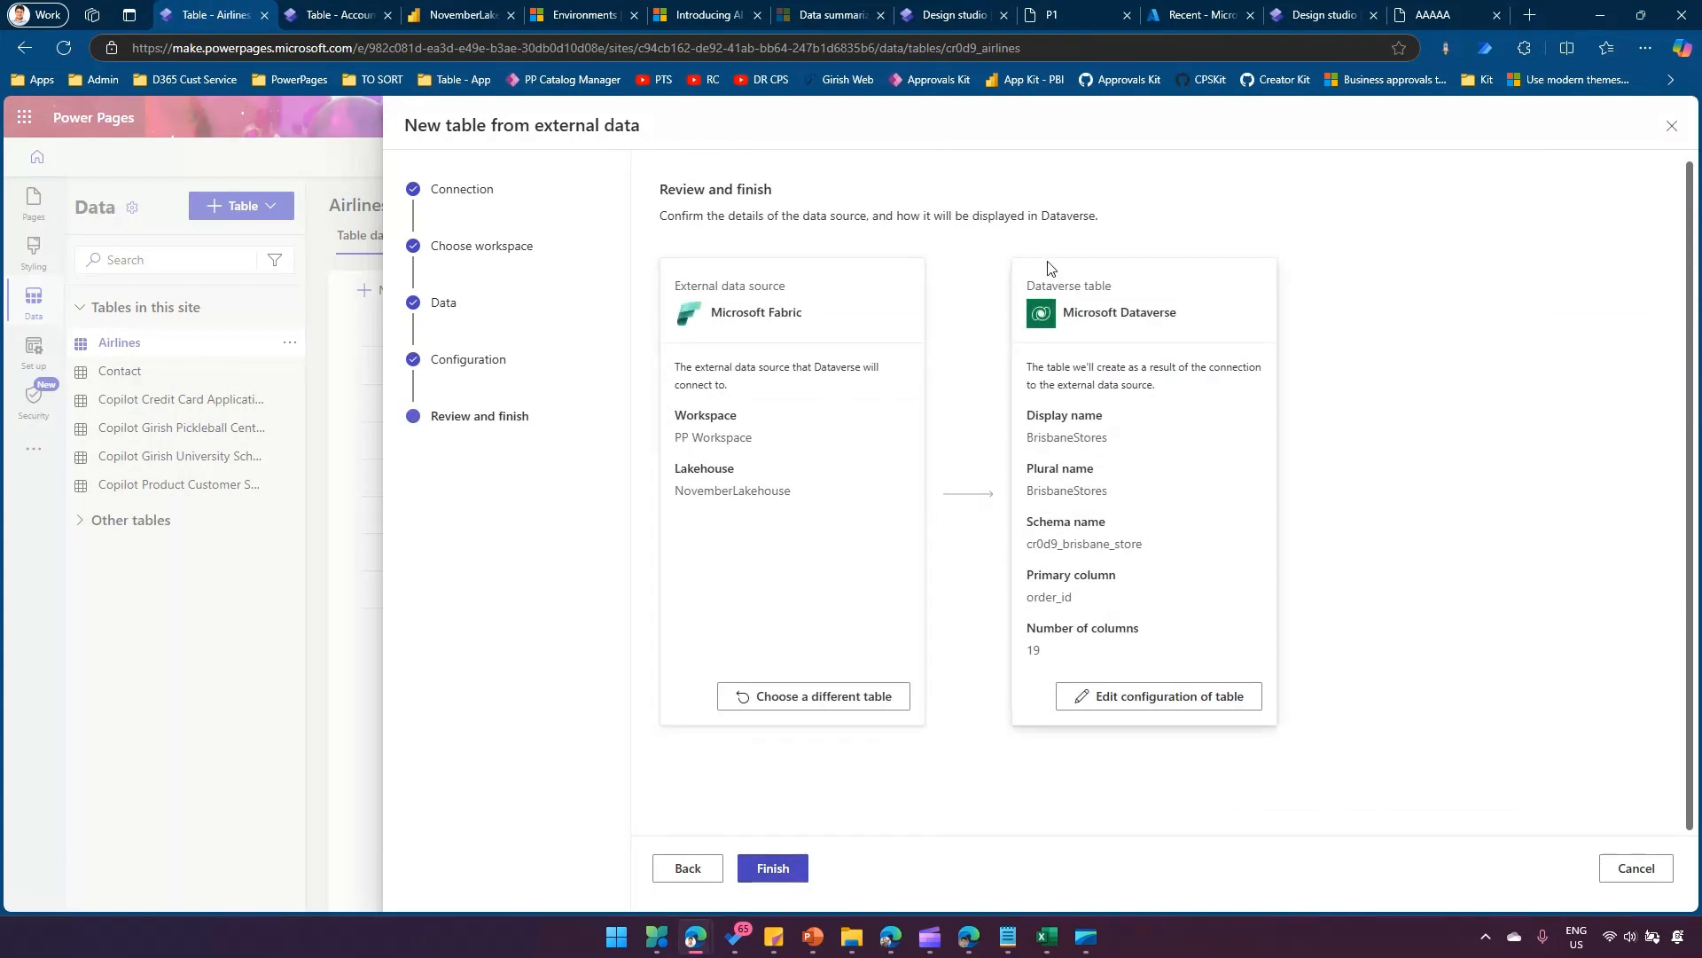
pyautogui.moveTo(648, 258)
pyautogui.mouseDown()
pyautogui.moveTo(897, 703)
pyautogui.moveTo(953, 741)
pyautogui.mouseUp()
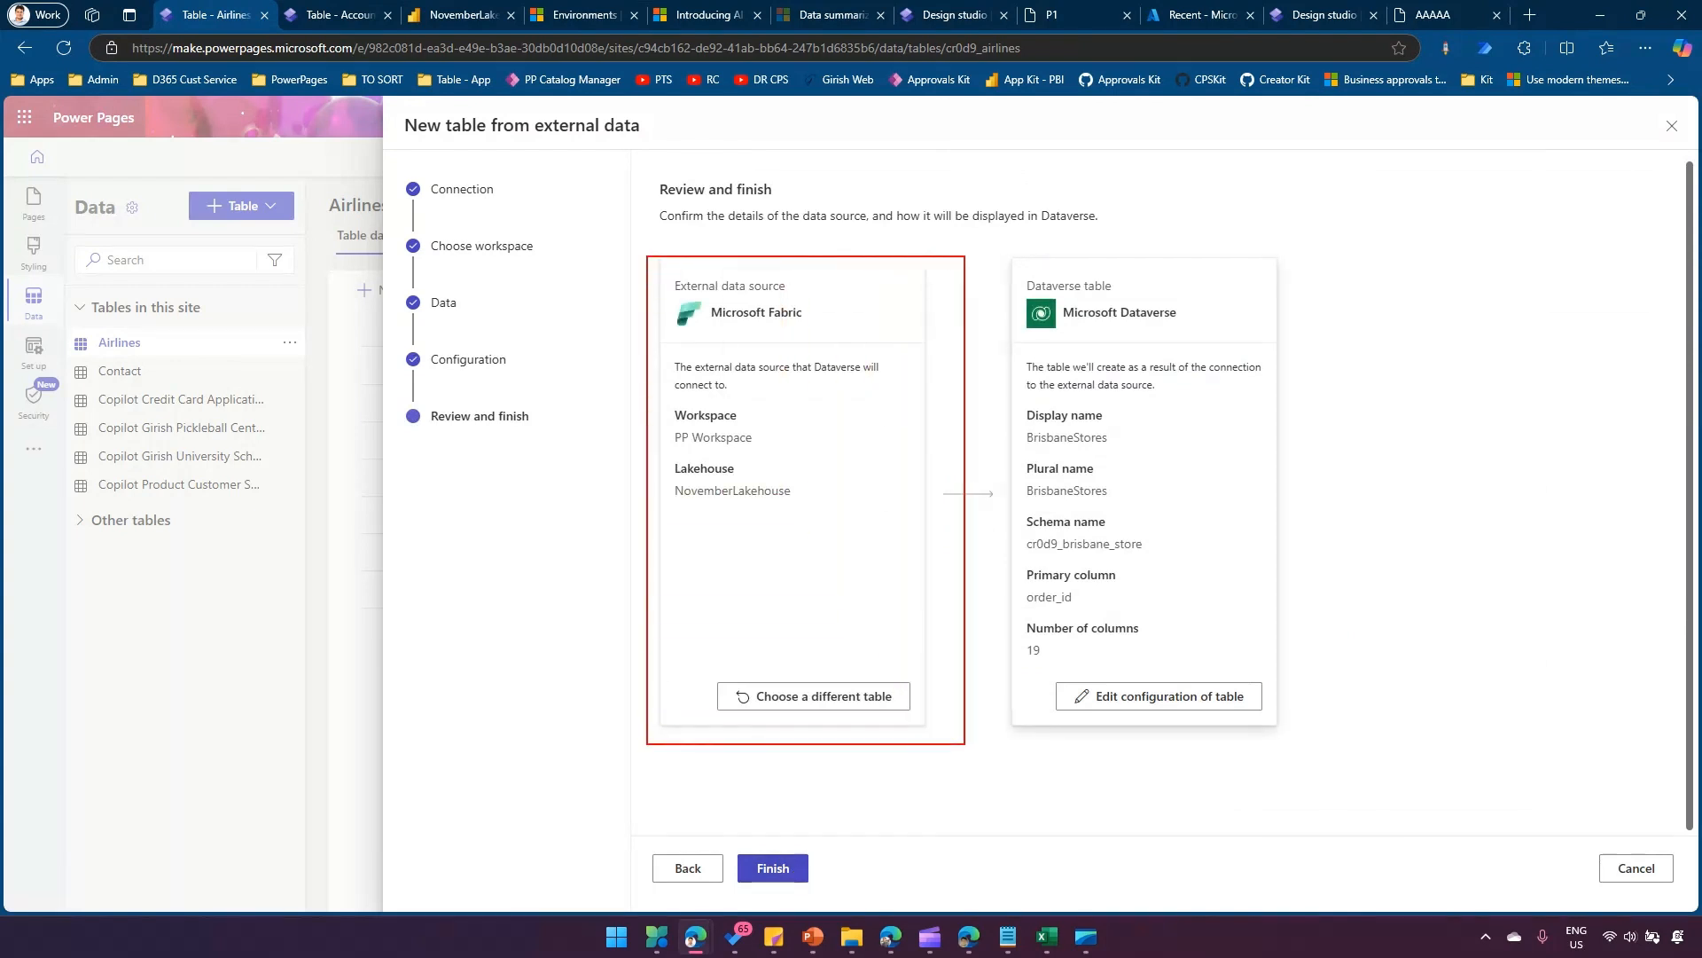
pyautogui.moveTo(1006, 242)
pyautogui.mouseDown()
pyautogui.moveTo(1132, 623)
pyautogui.moveTo(1351, 752)
pyautogui.mouseUp()
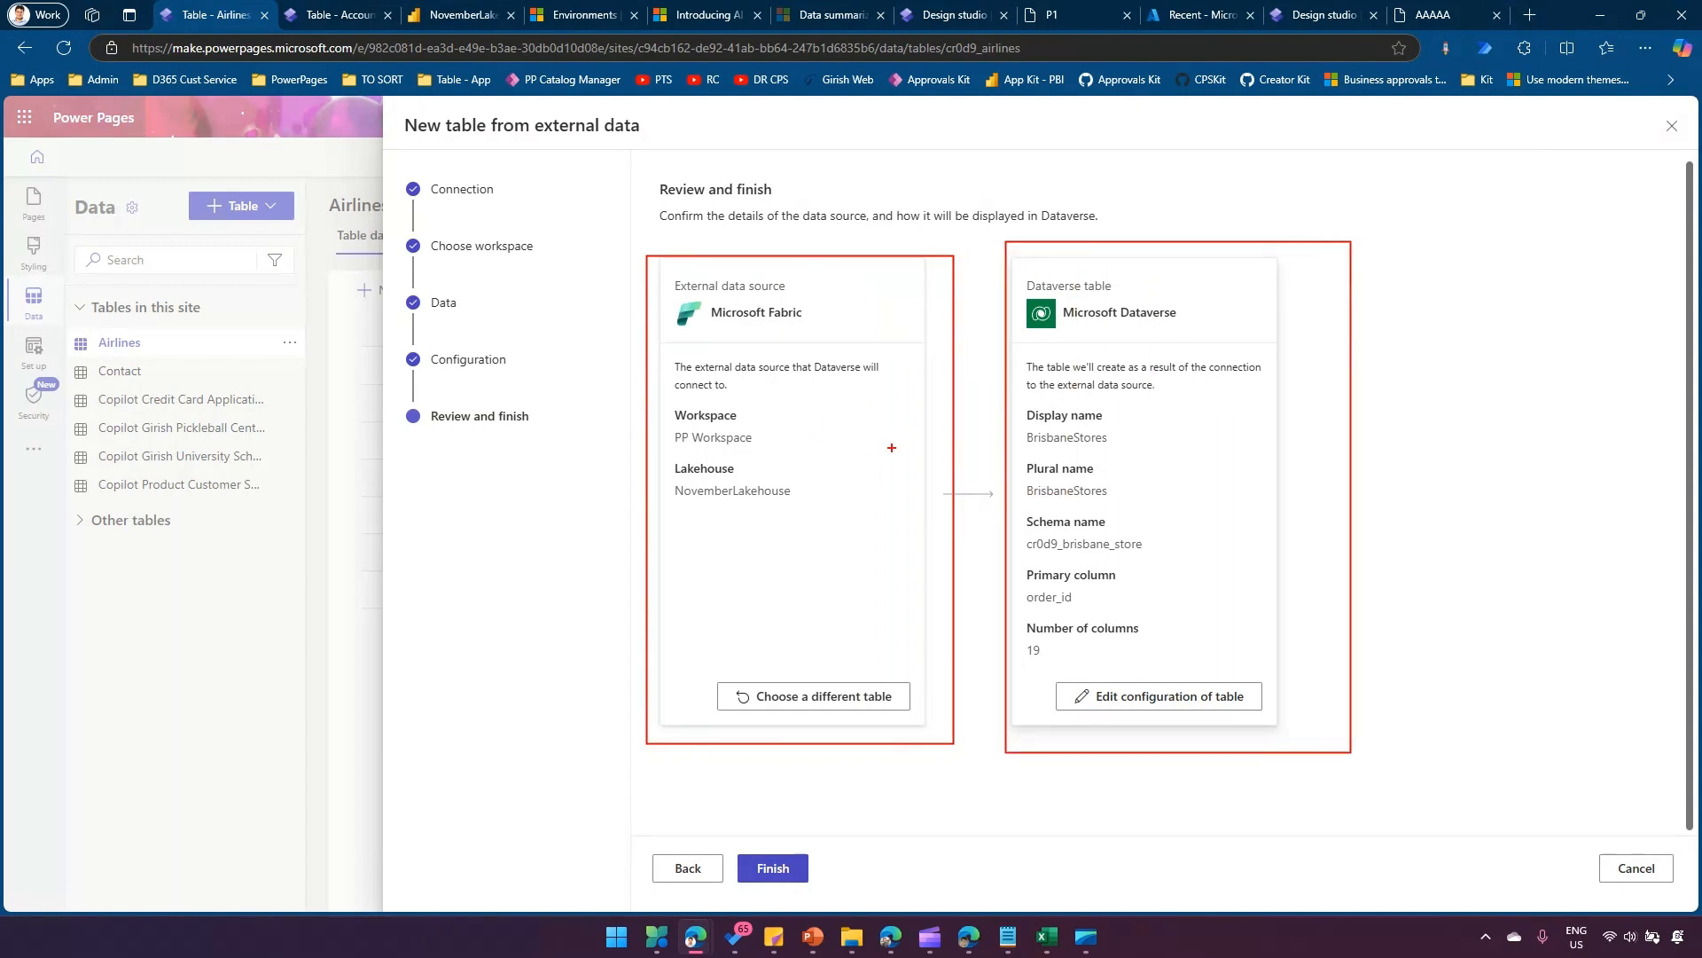
pyautogui.moveTo(1025, 406)
pyautogui.mouseDown()
pyautogui.moveTo(1123, 593)
pyautogui.moveTo(1183, 625)
pyautogui.moveTo(1184, 660)
pyautogui.mouseUp()
pyautogui.press('Escape')
pyautogui.click(775, 874)
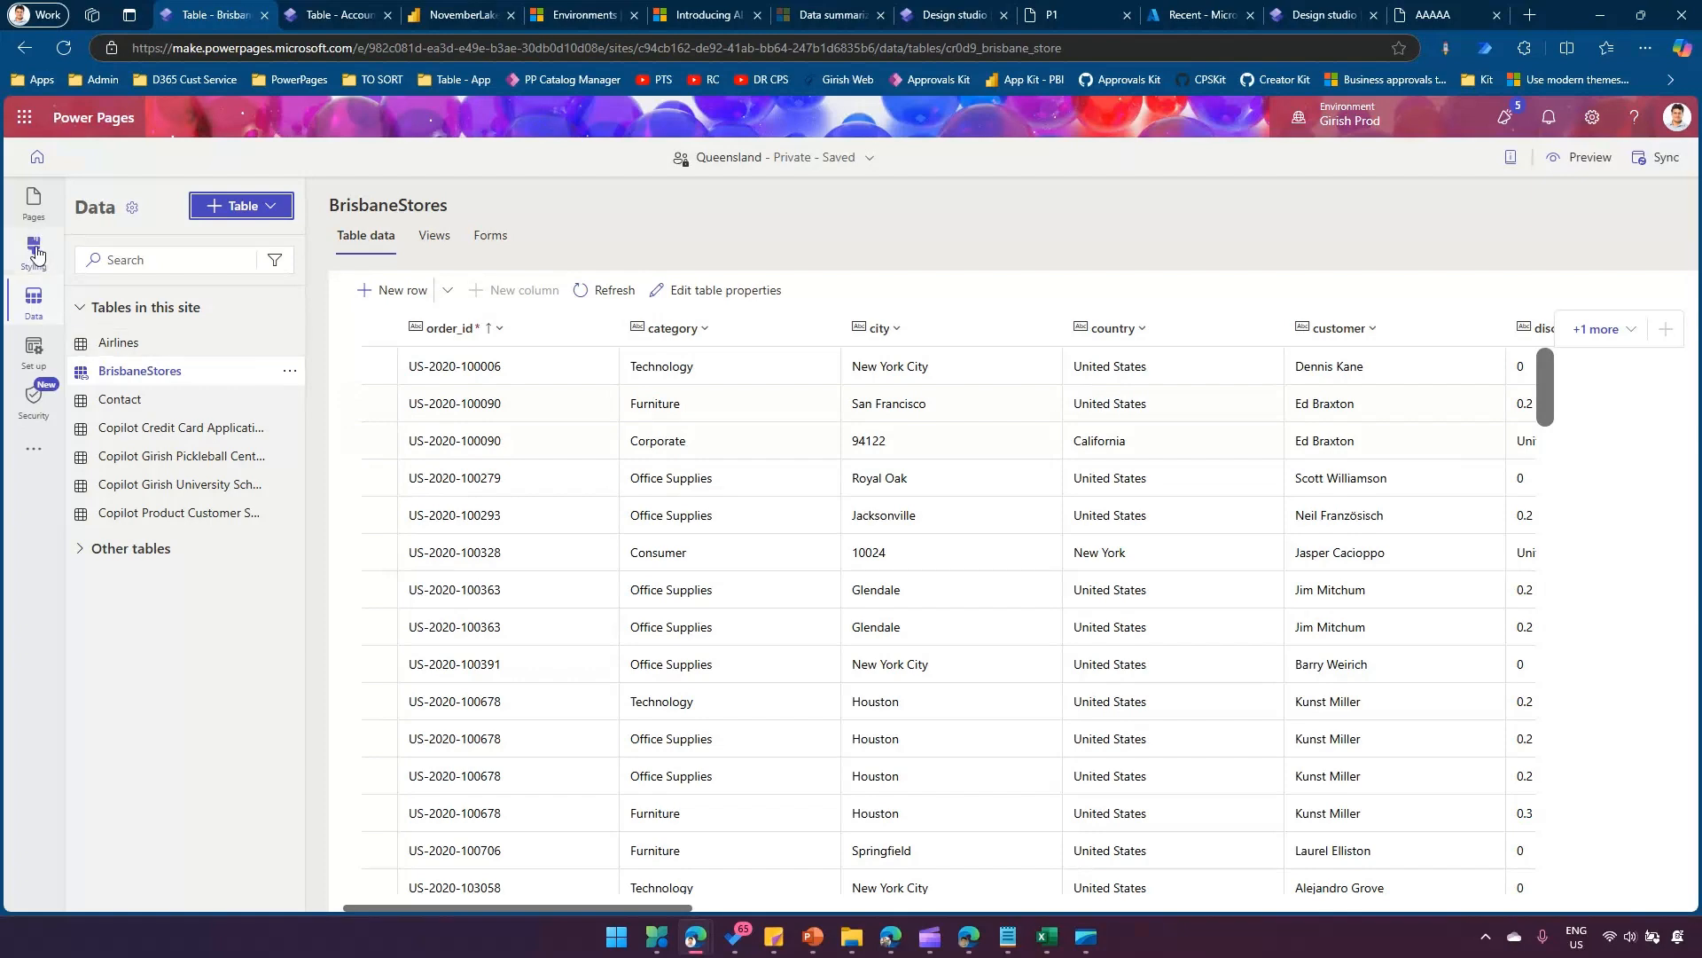
# Add a page named Brisbane to the site's main navigation using the Start from blank layout.
pyautogui.click(33, 204)
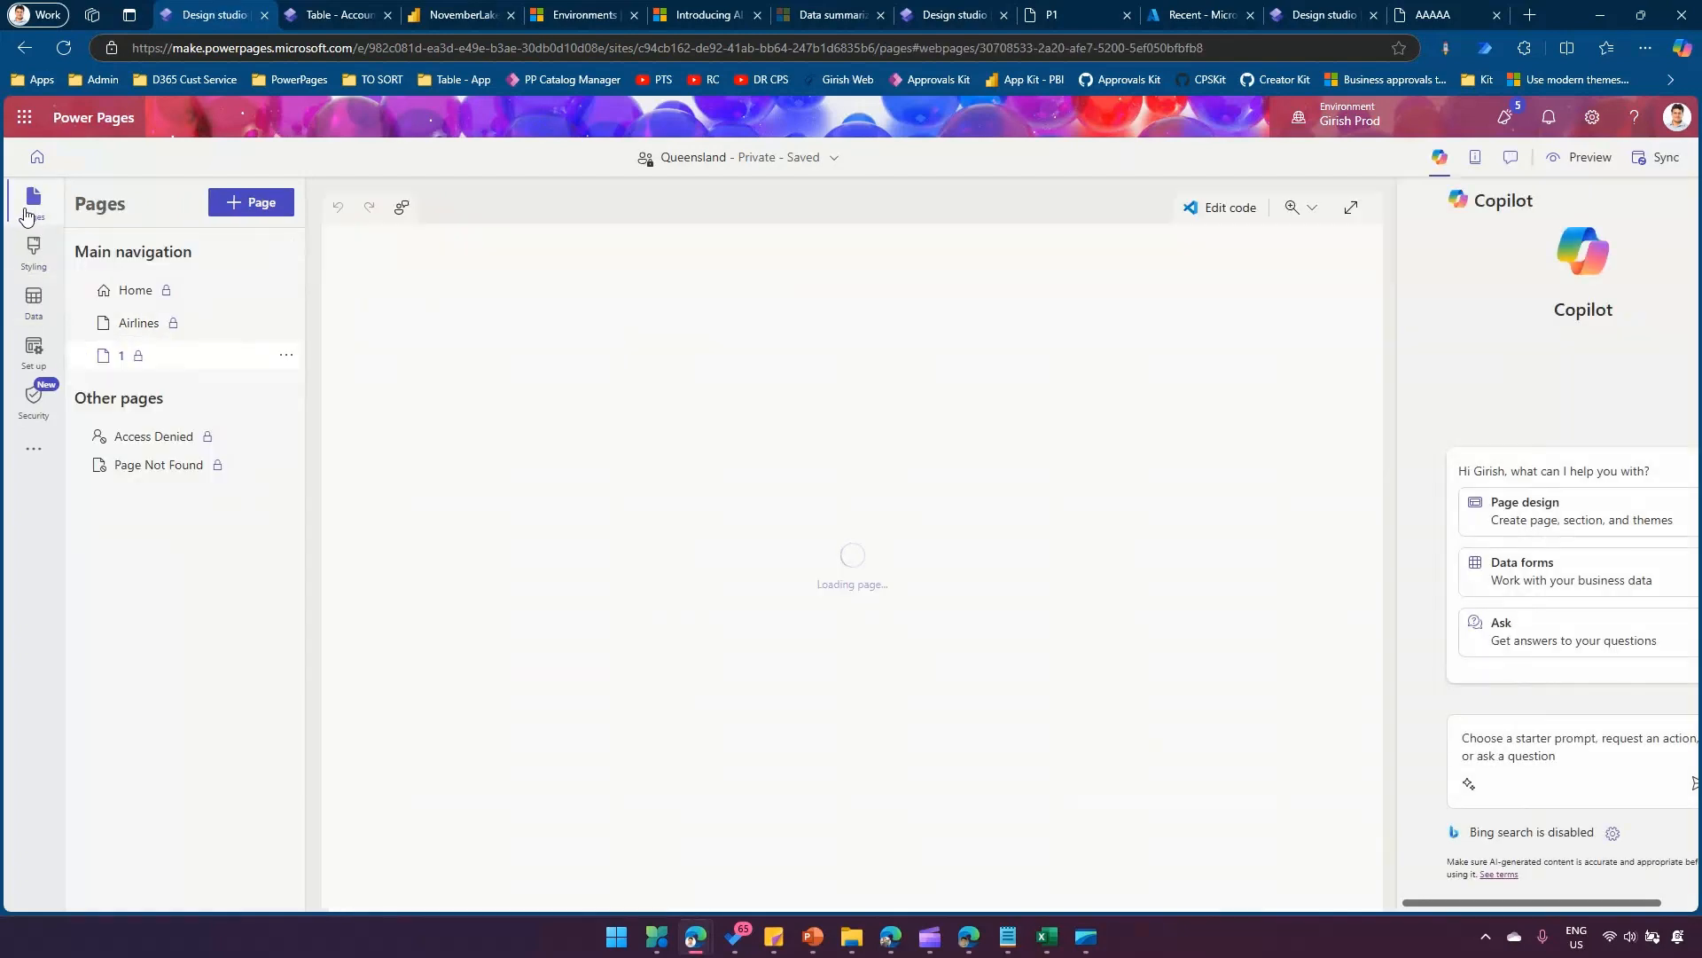
pyautogui.click(255, 203)
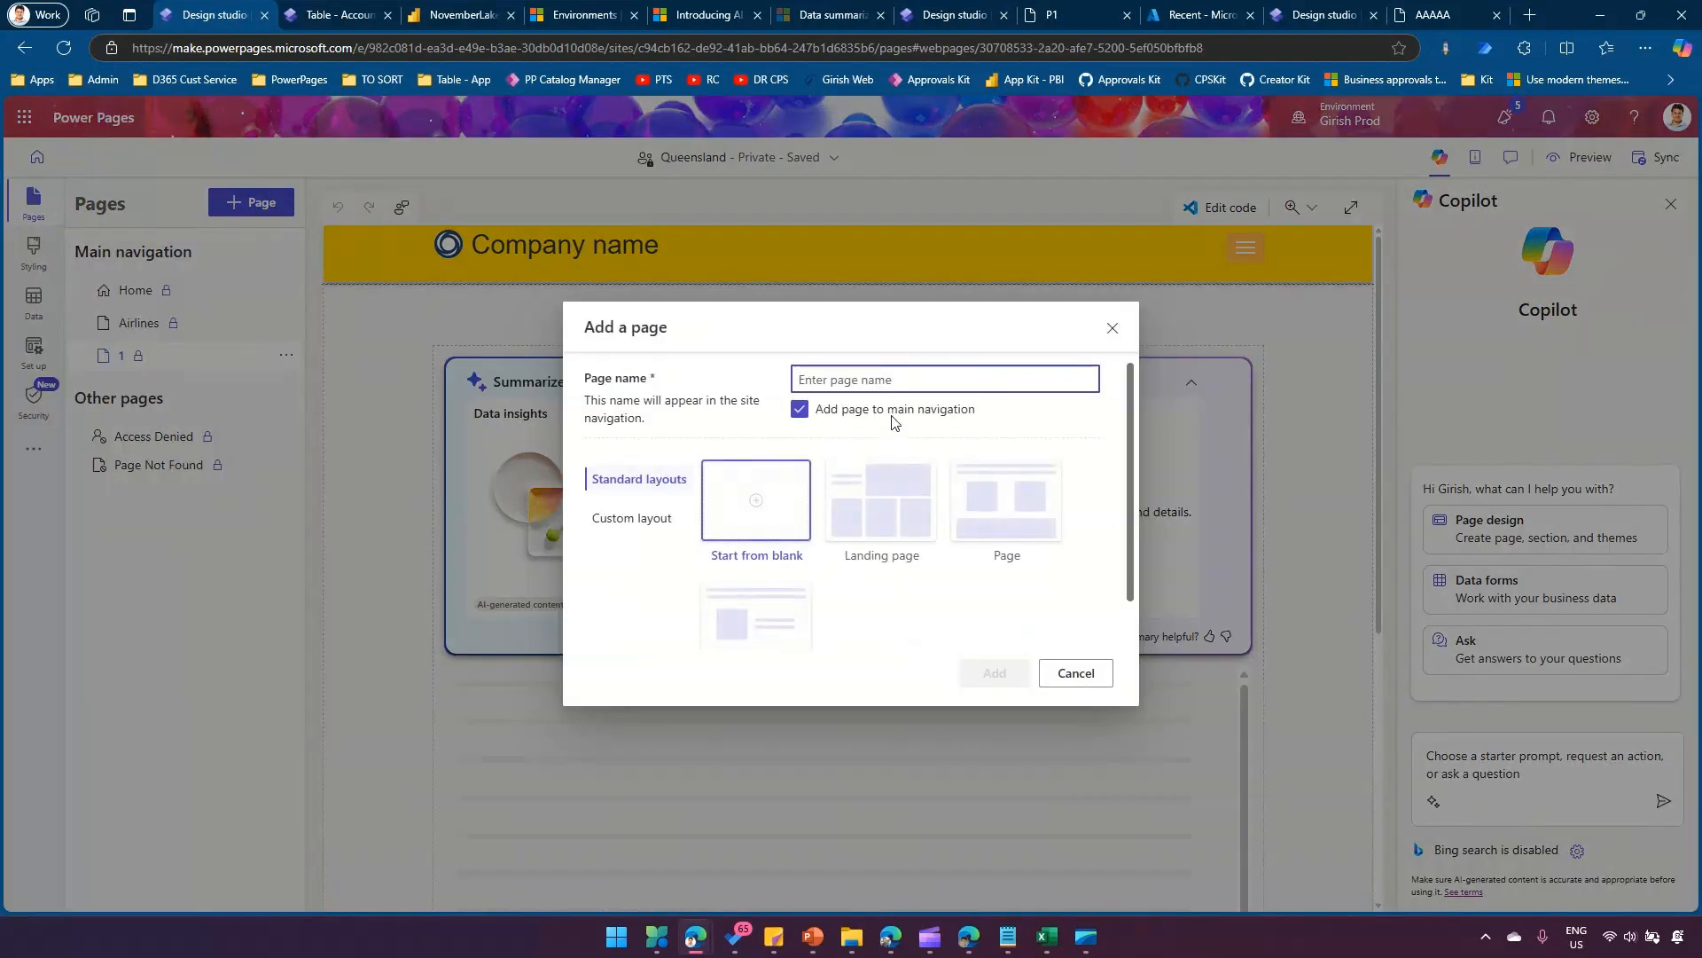
pyautogui.write('Brisban')
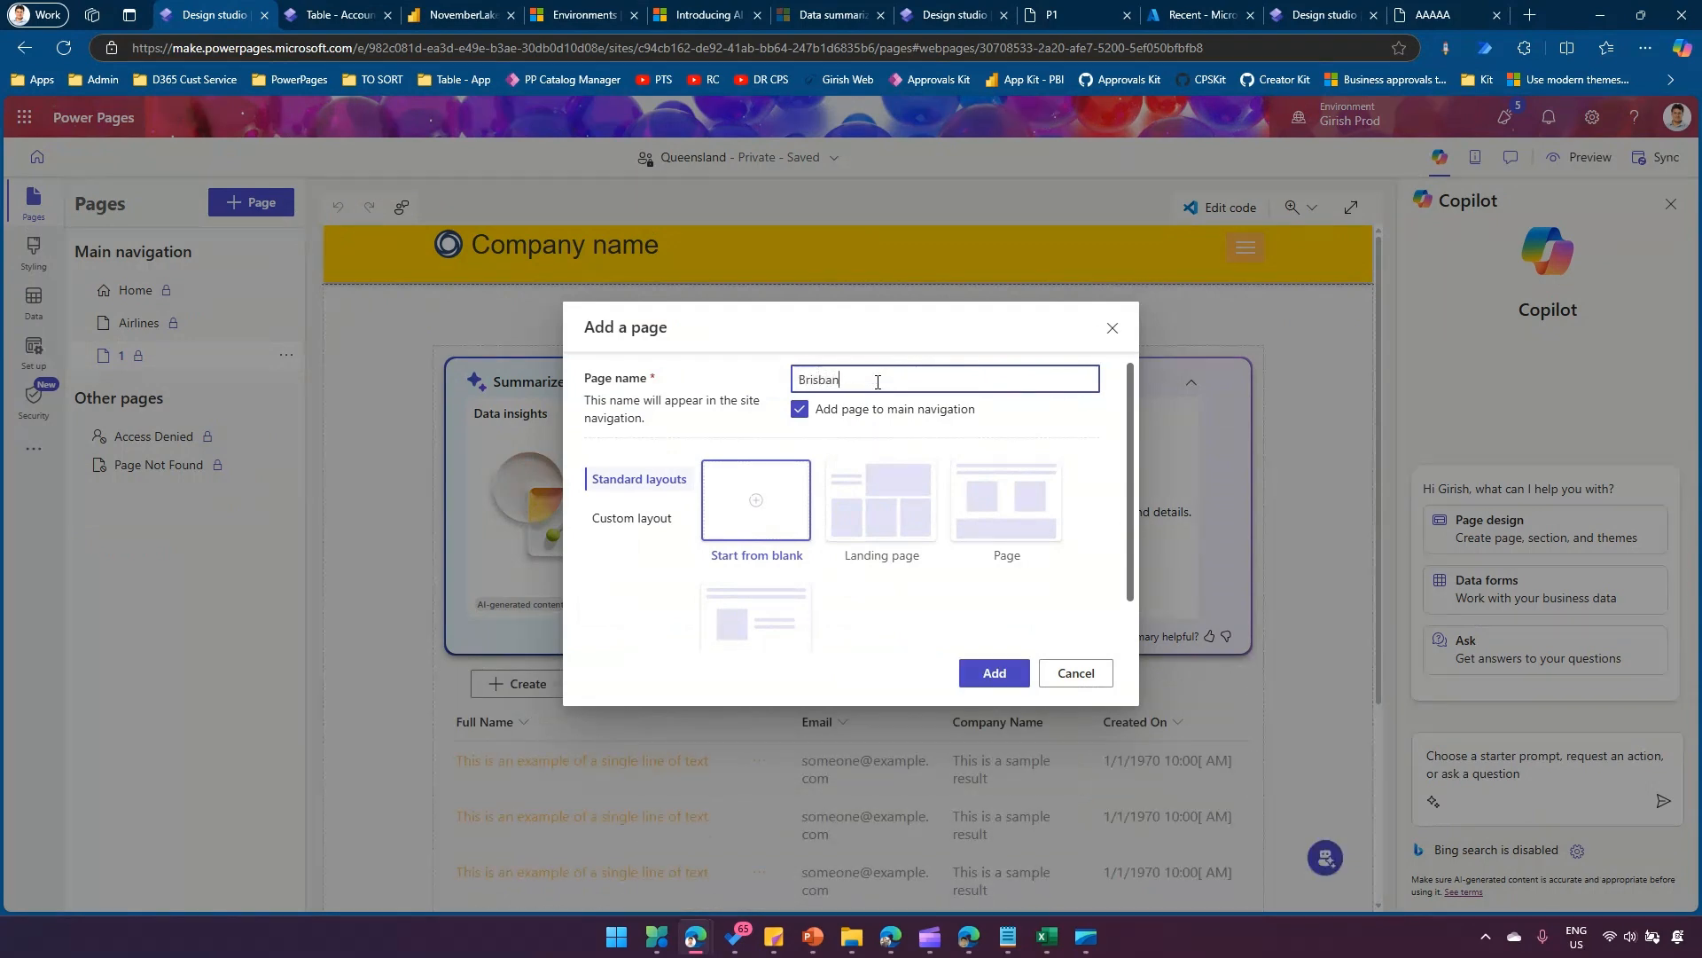
pyautogui.click(995, 674)
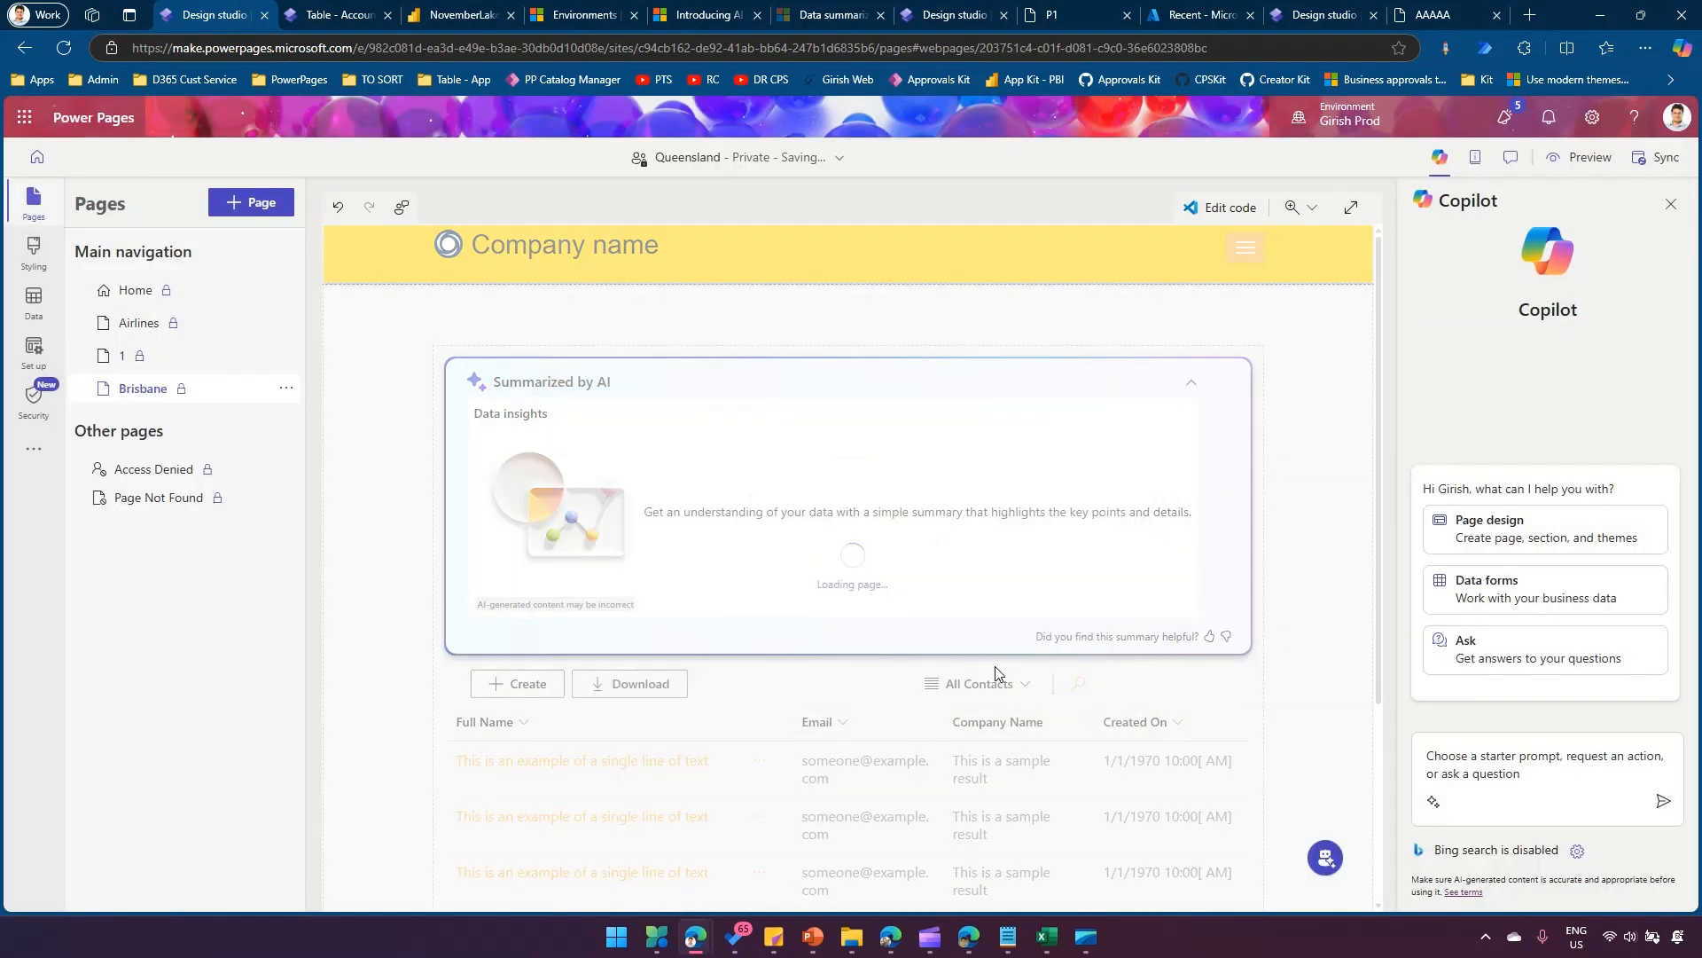
# Insert a list component on the Brisbane page and try to set up a new list on the BrisbaneStores table.
pyautogui.click(1672, 203)
pyautogui.click(1258, 451)
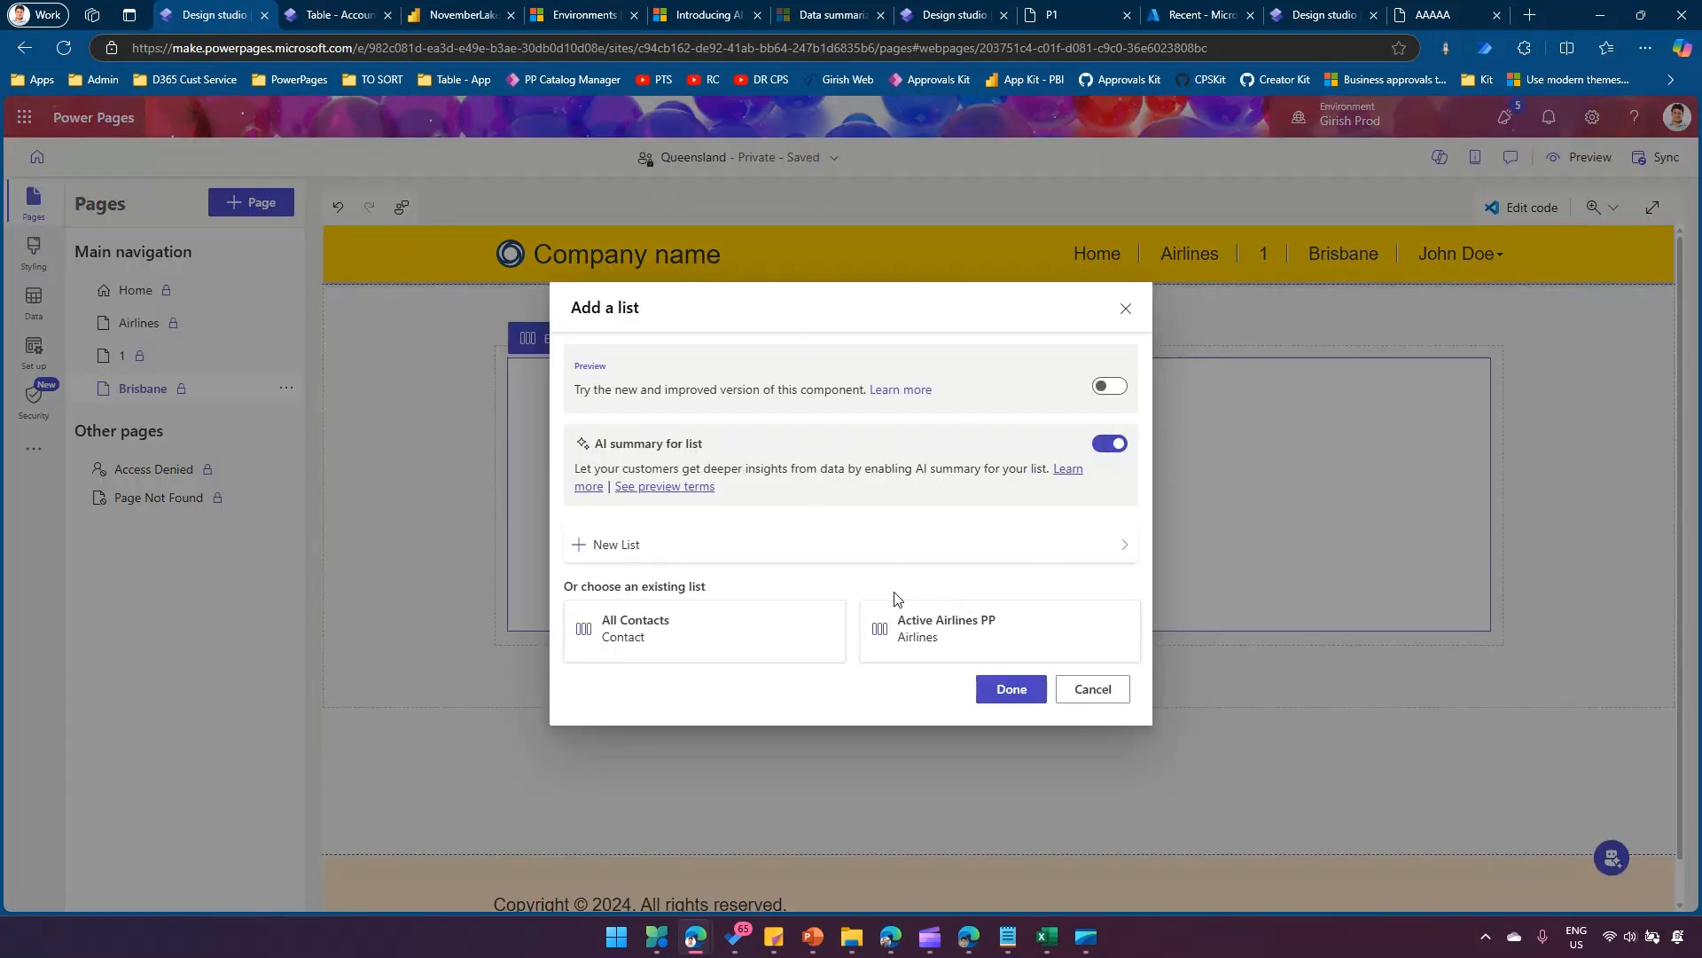
pyautogui.click(1076, 550)
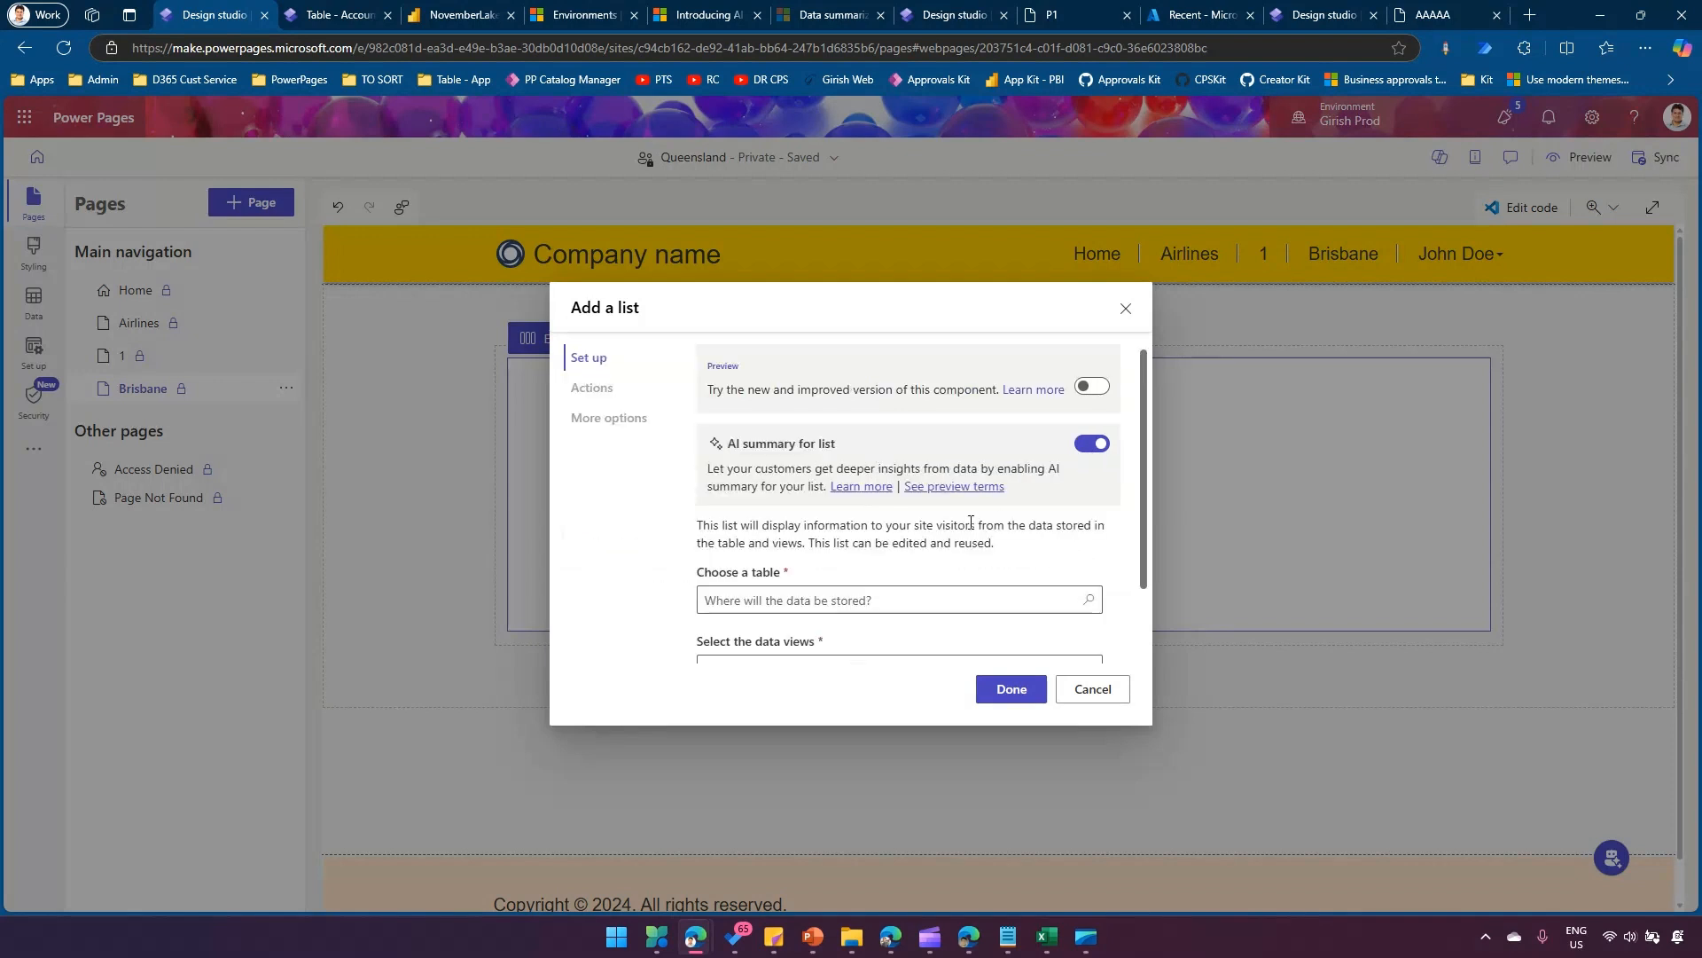
pyautogui.scroll(-1, 938, 564)
pyautogui.click(905, 514)
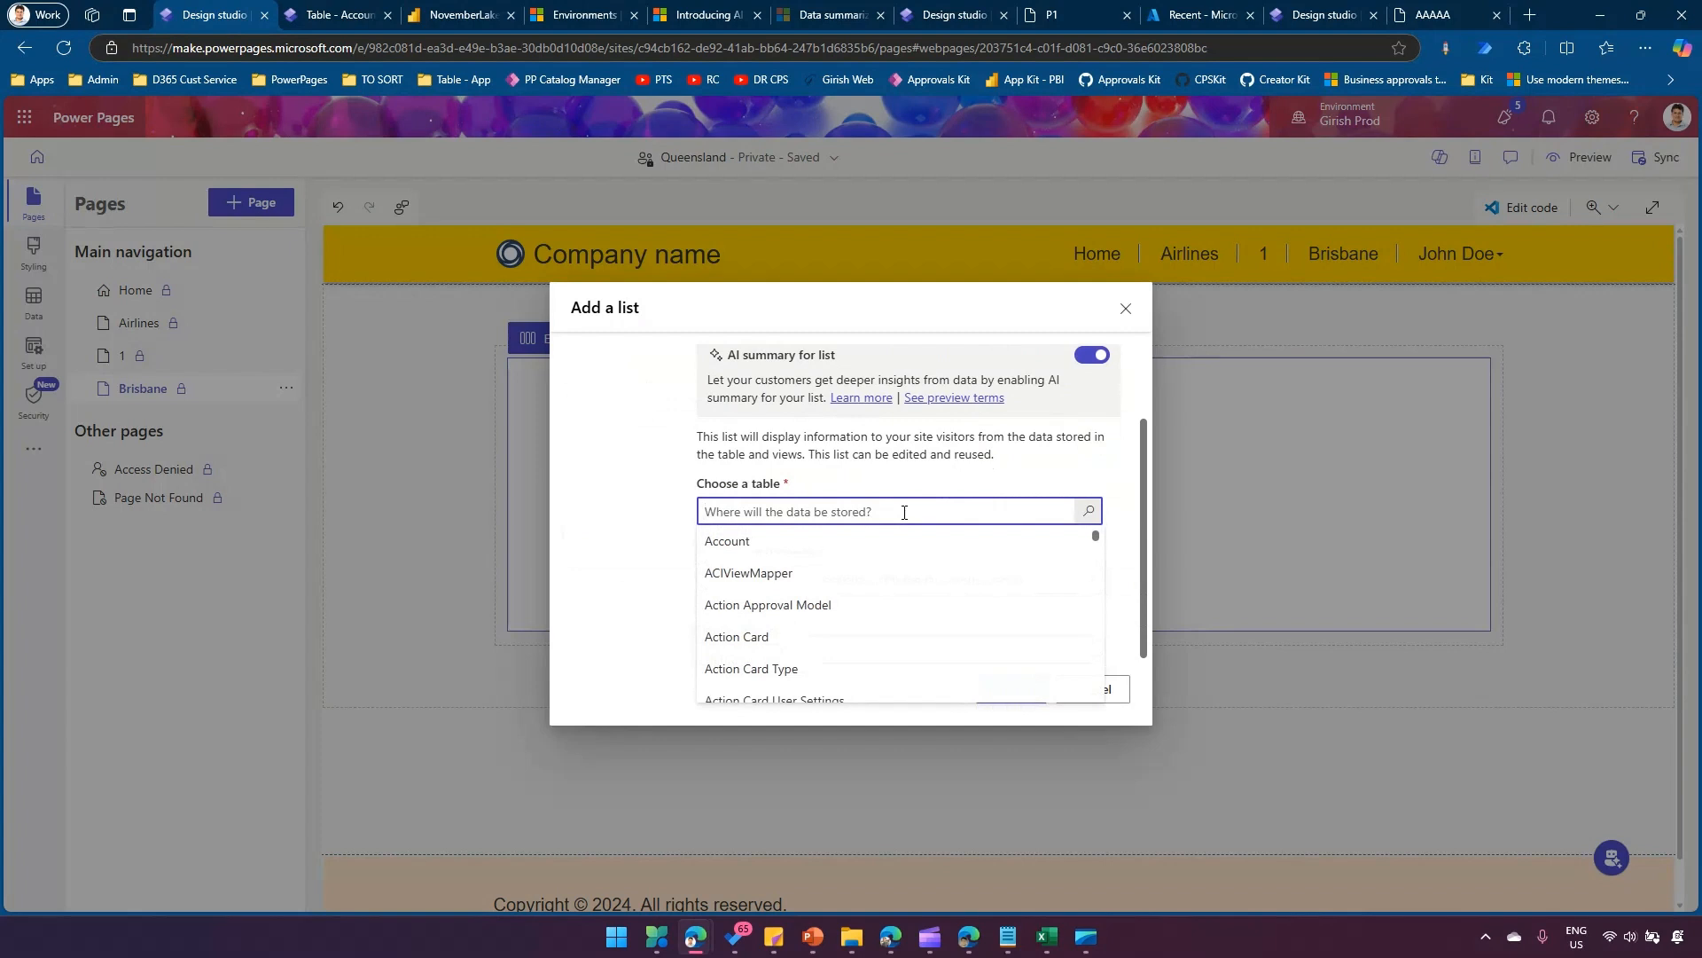
pyautogui.write('bris')
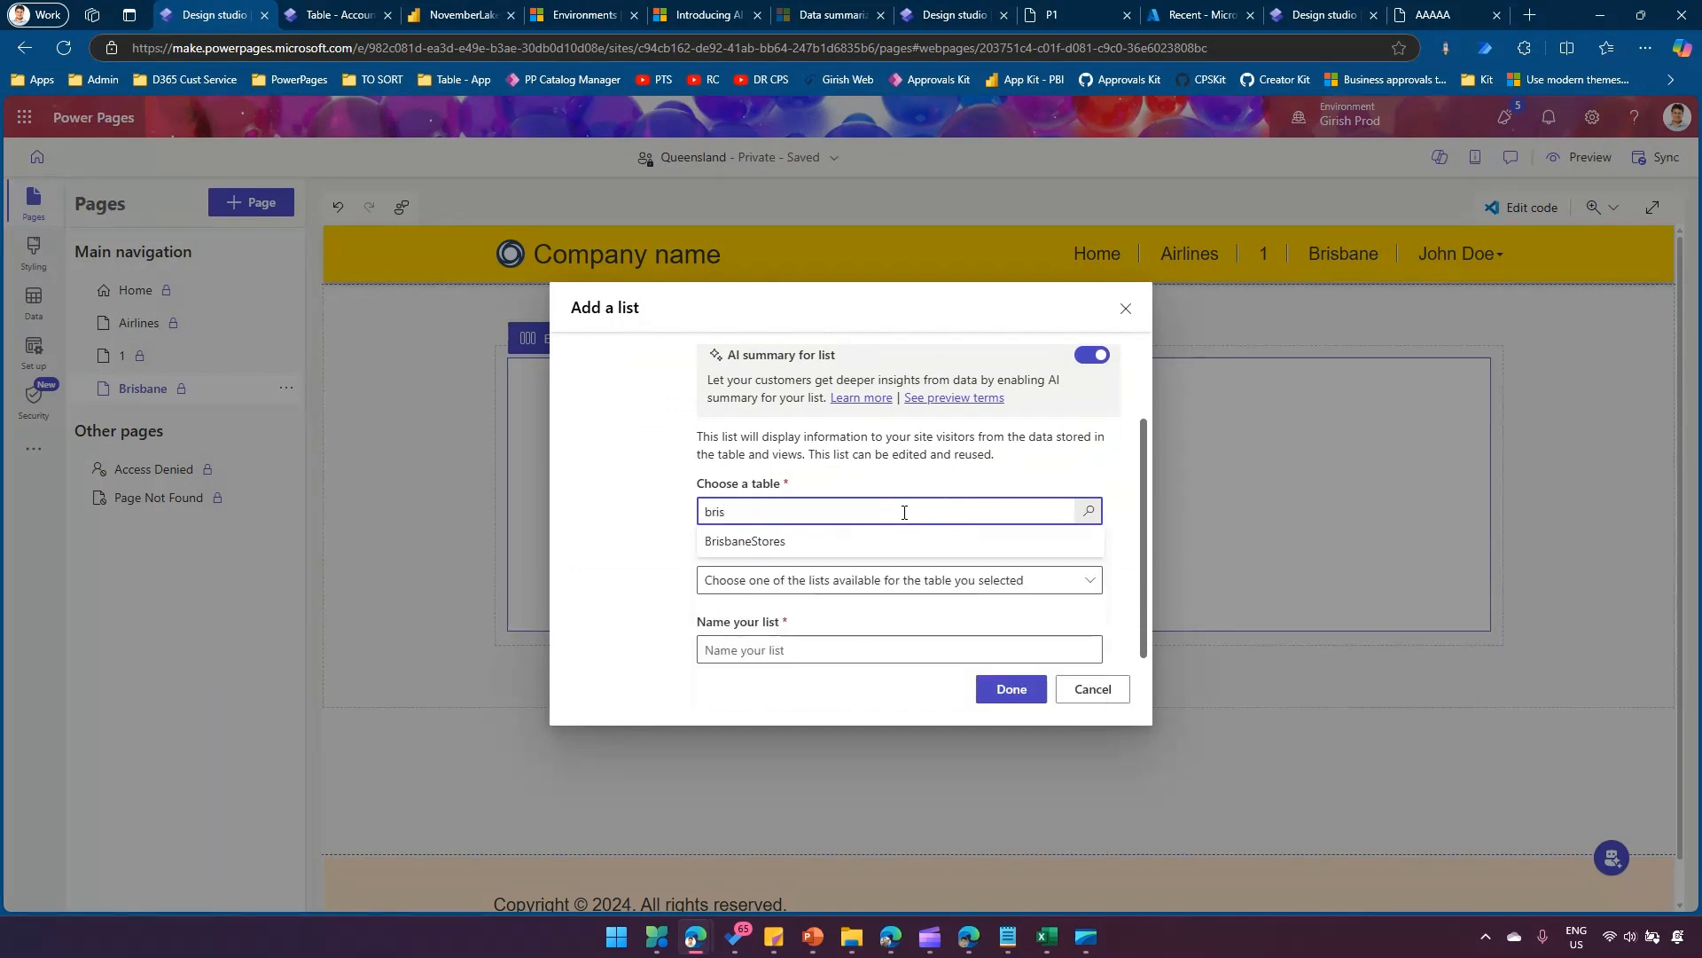
pyautogui.click(806, 543)
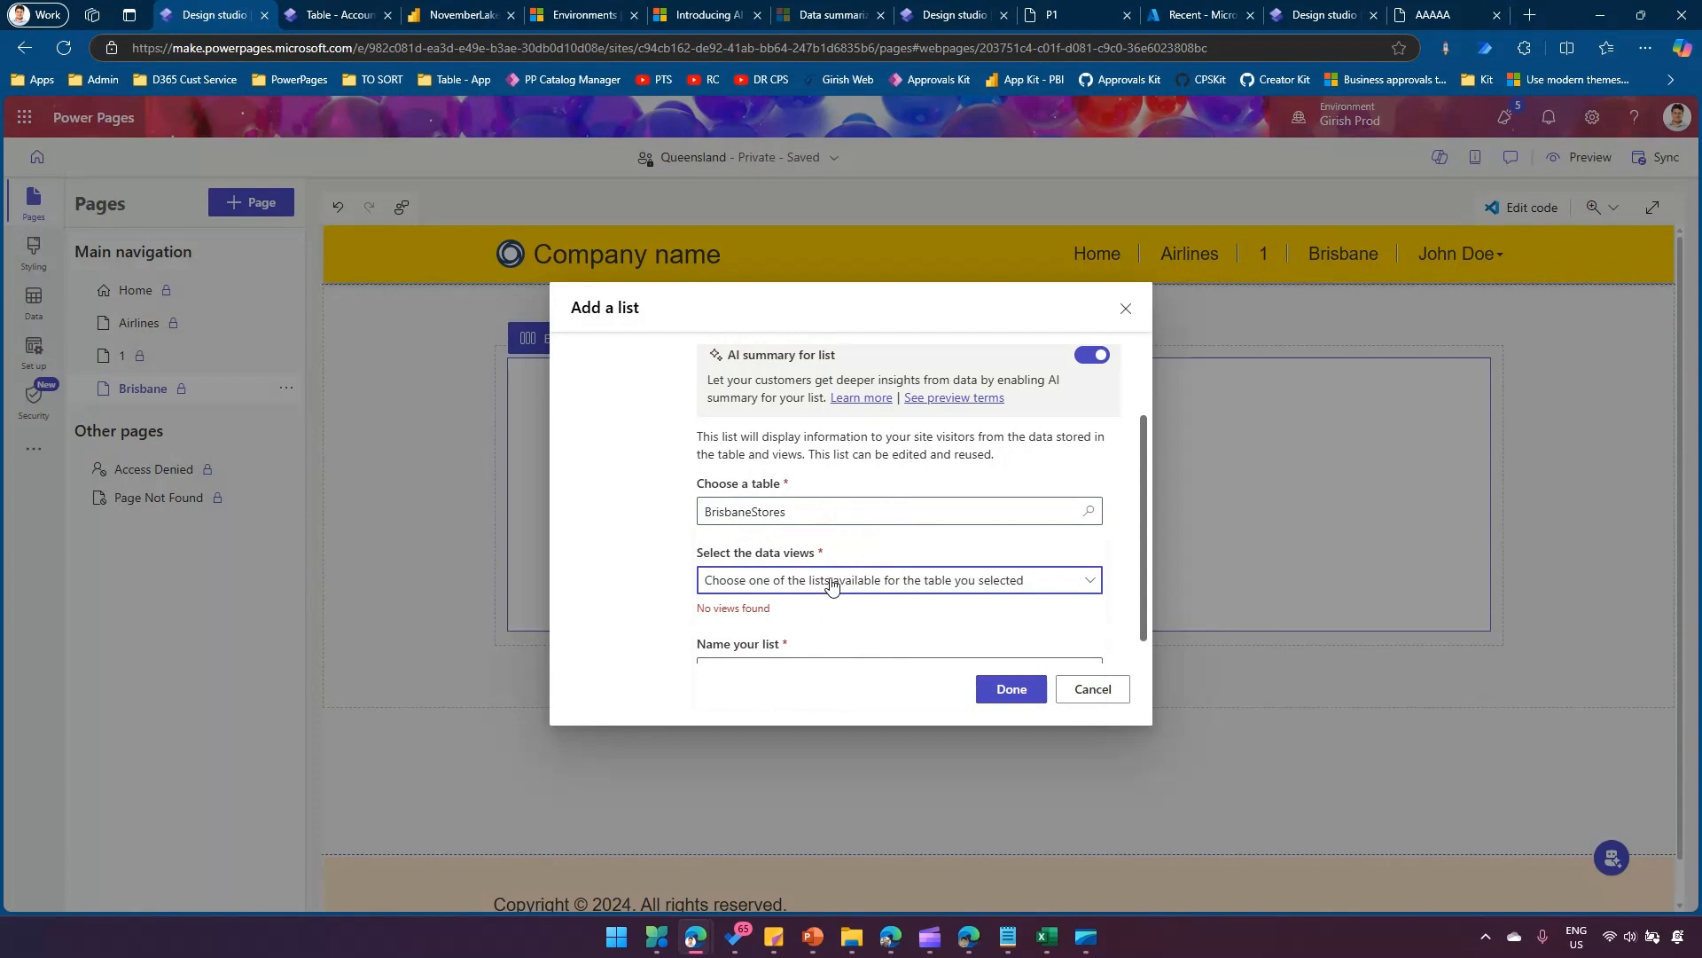
pyautogui.click(1089, 690)
# Create a new view named BrisbaneStores for the BrisbaneStores table in the site's data workspace.
pyautogui.click(31, 306)
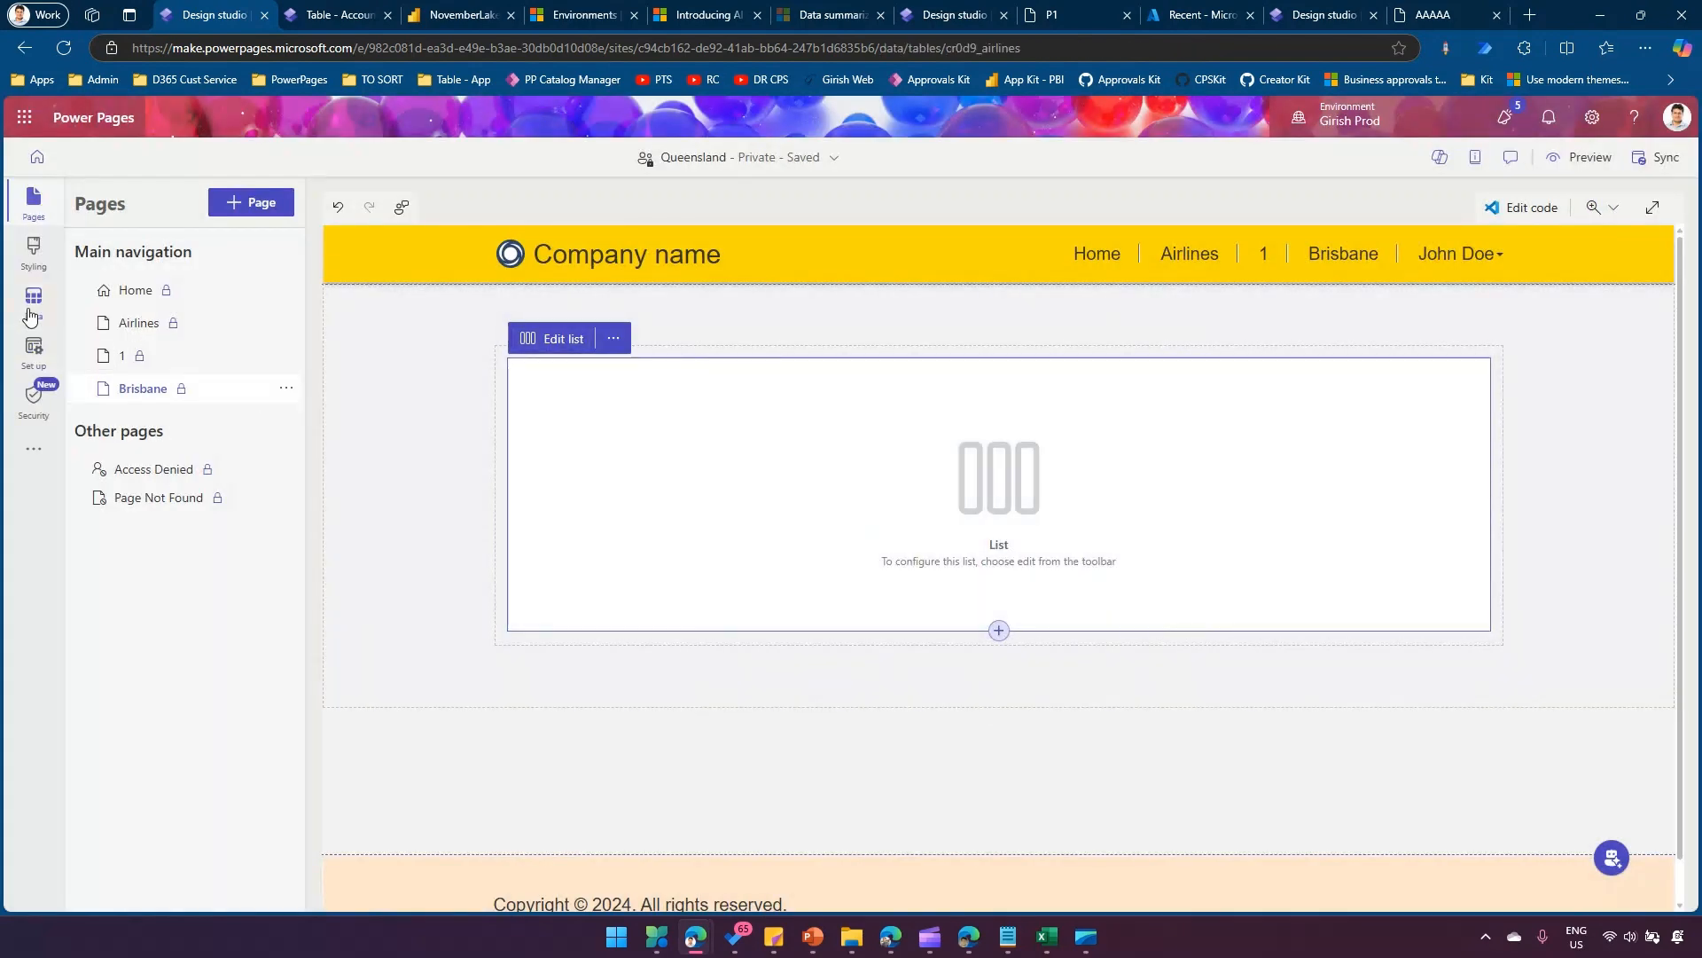
pyautogui.click(94, 376)
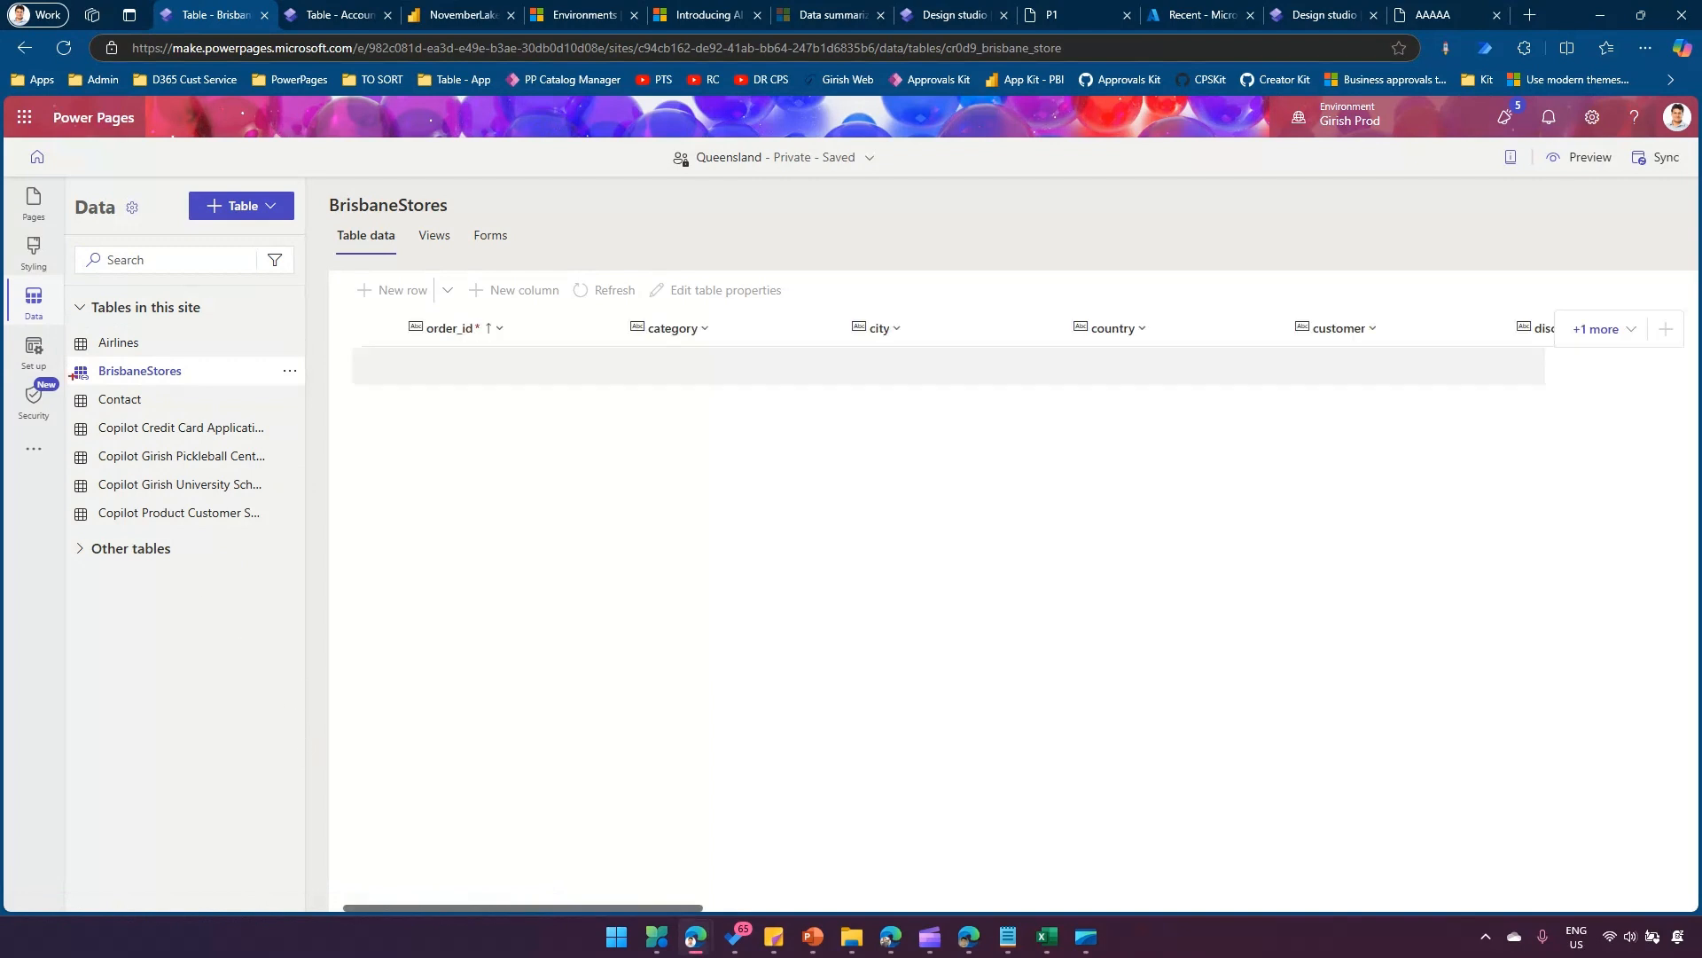
pyautogui.moveTo(66, 360); pyautogui.dragTo(102, 390)
pyautogui.click(434, 236)
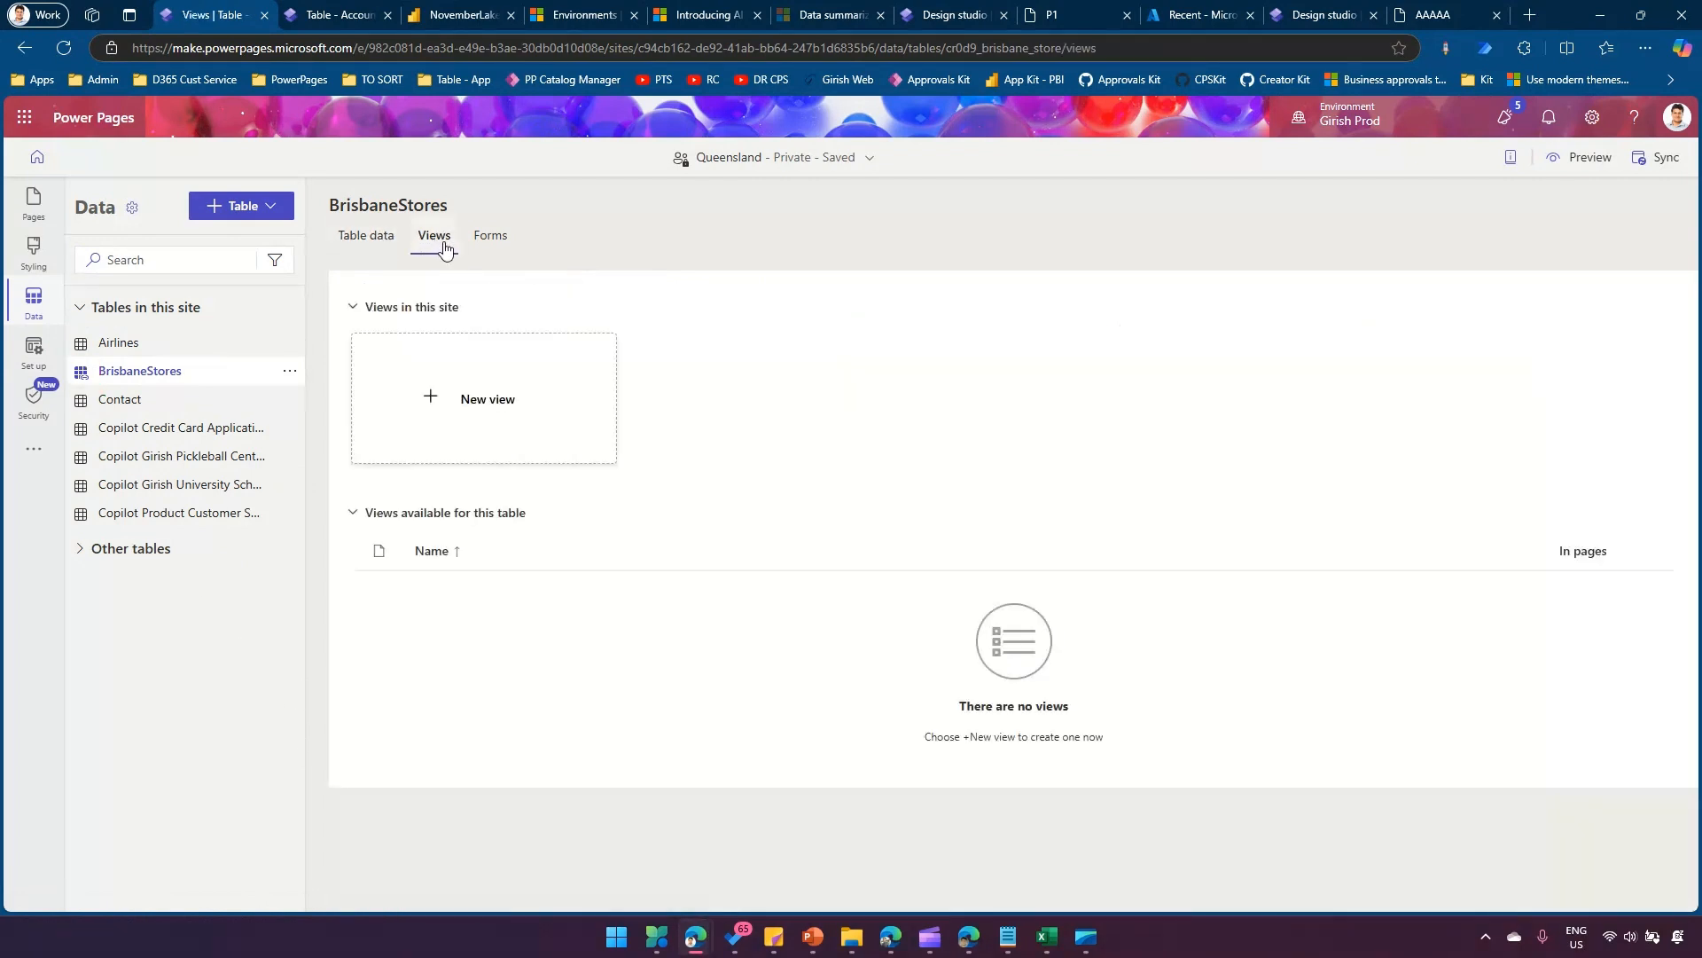
pyautogui.click(454, 388)
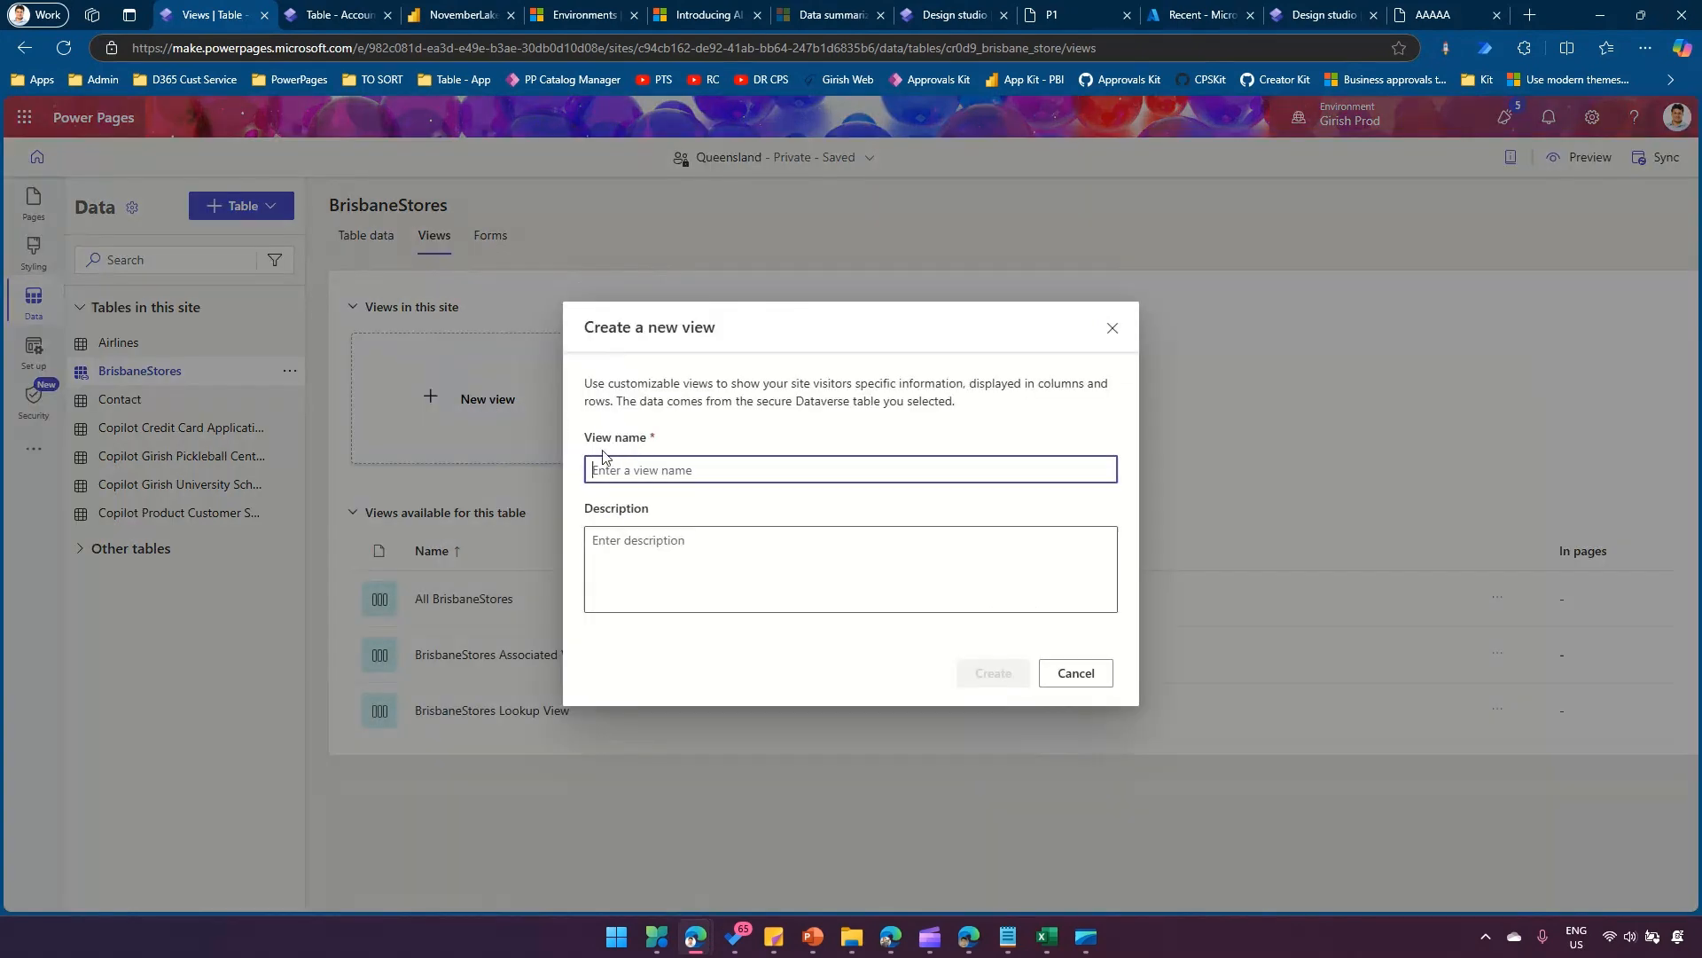
pyautogui.click(1076, 676)
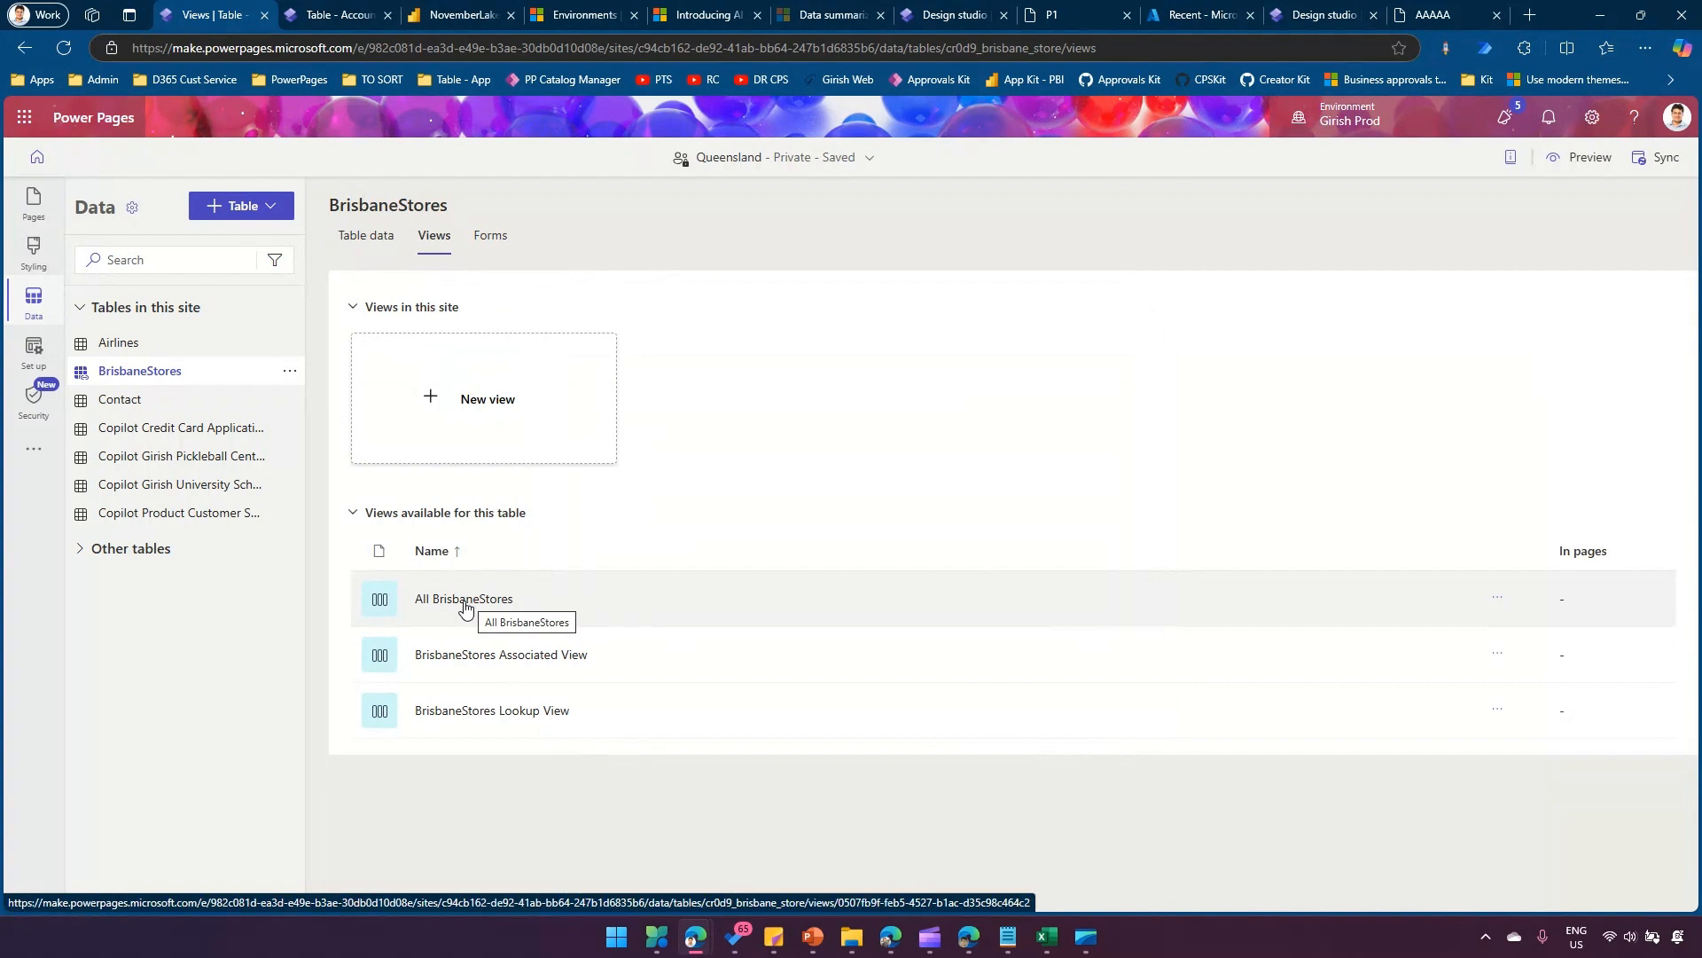
pyautogui.click(486, 401)
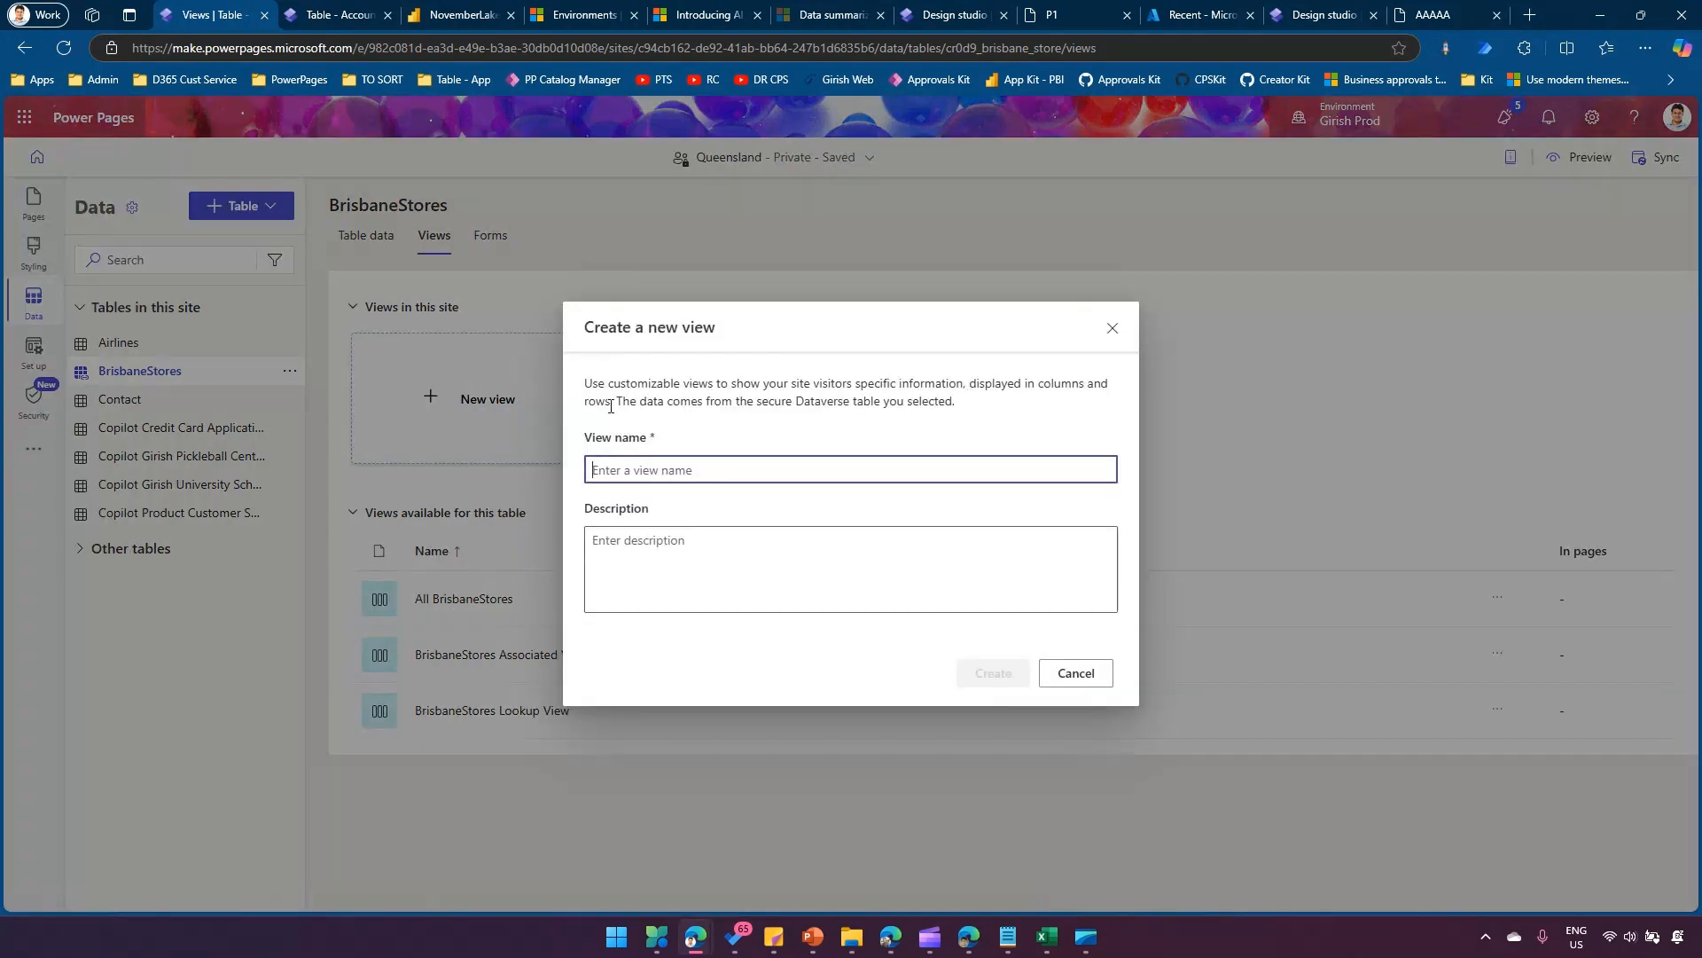
pyautogui.write('BrisbaneStore')
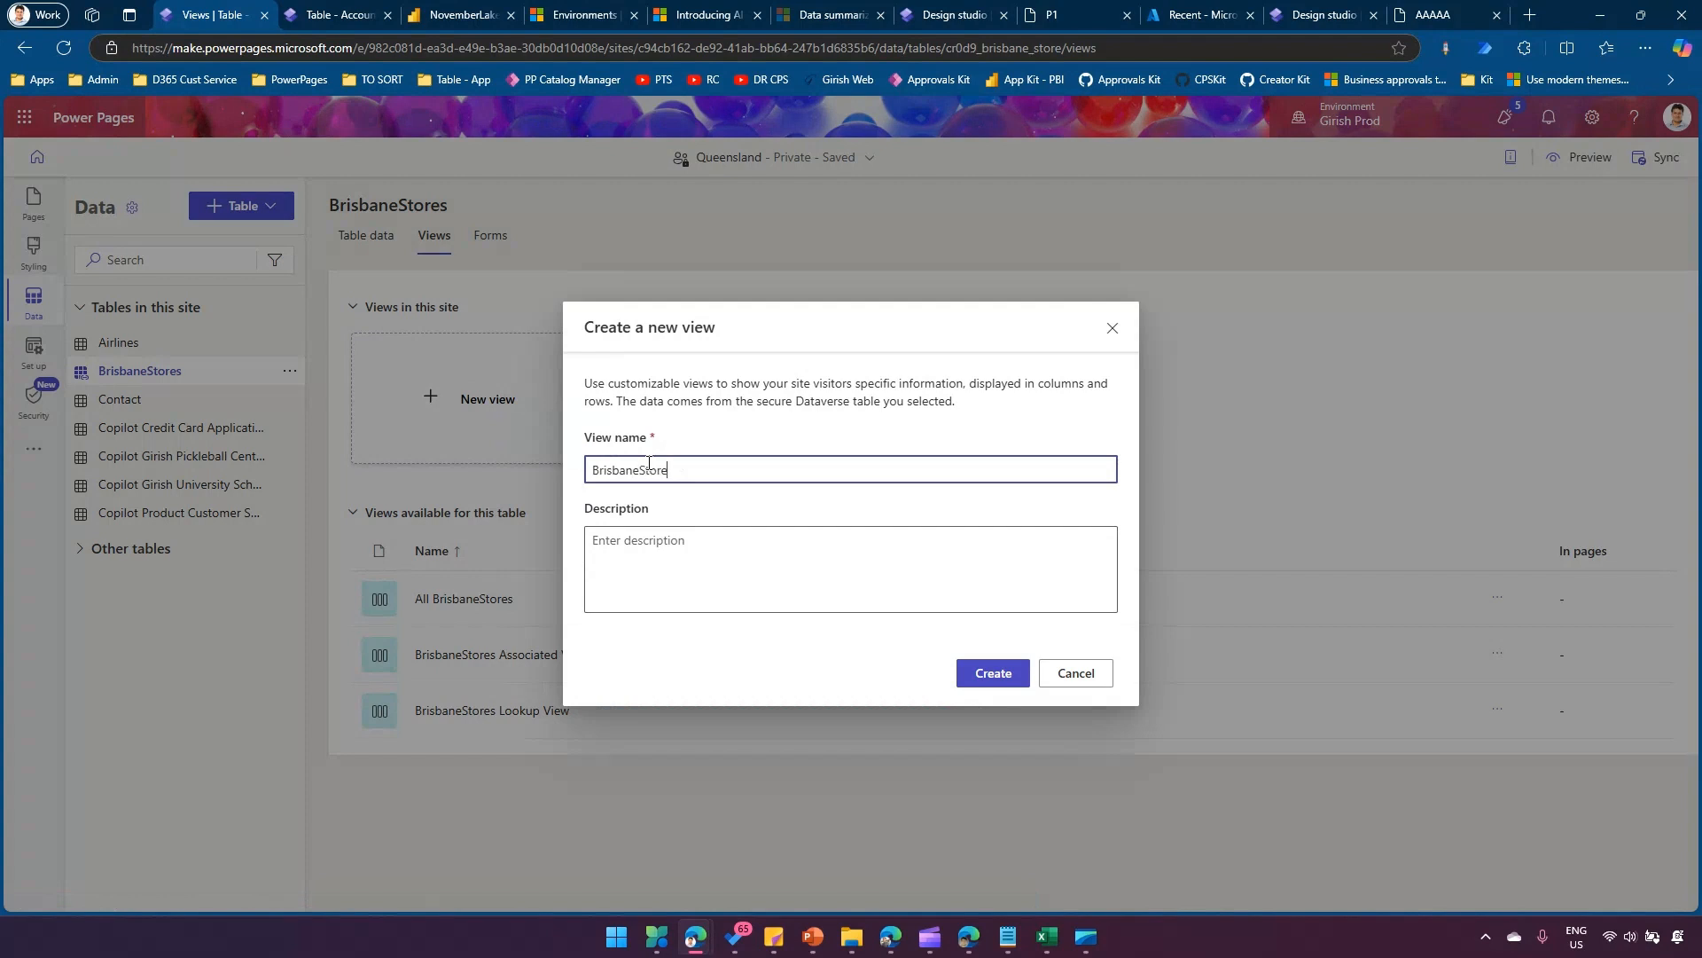
pyautogui.click(1009, 676)
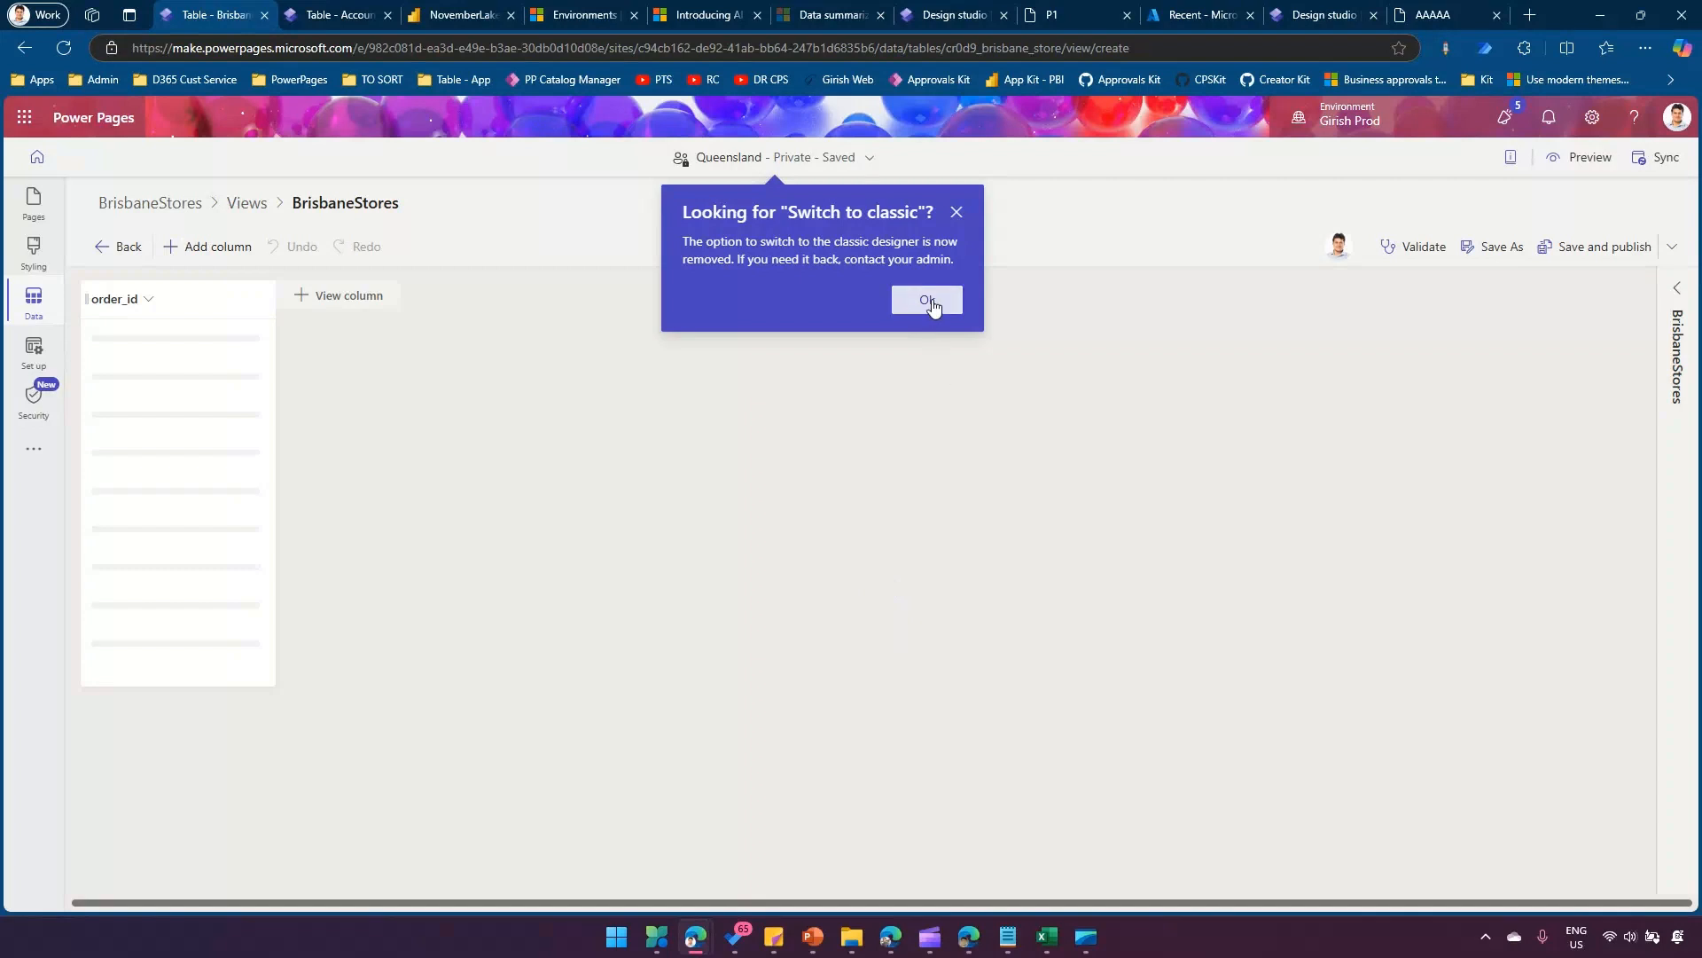
pyautogui.click(931, 300)
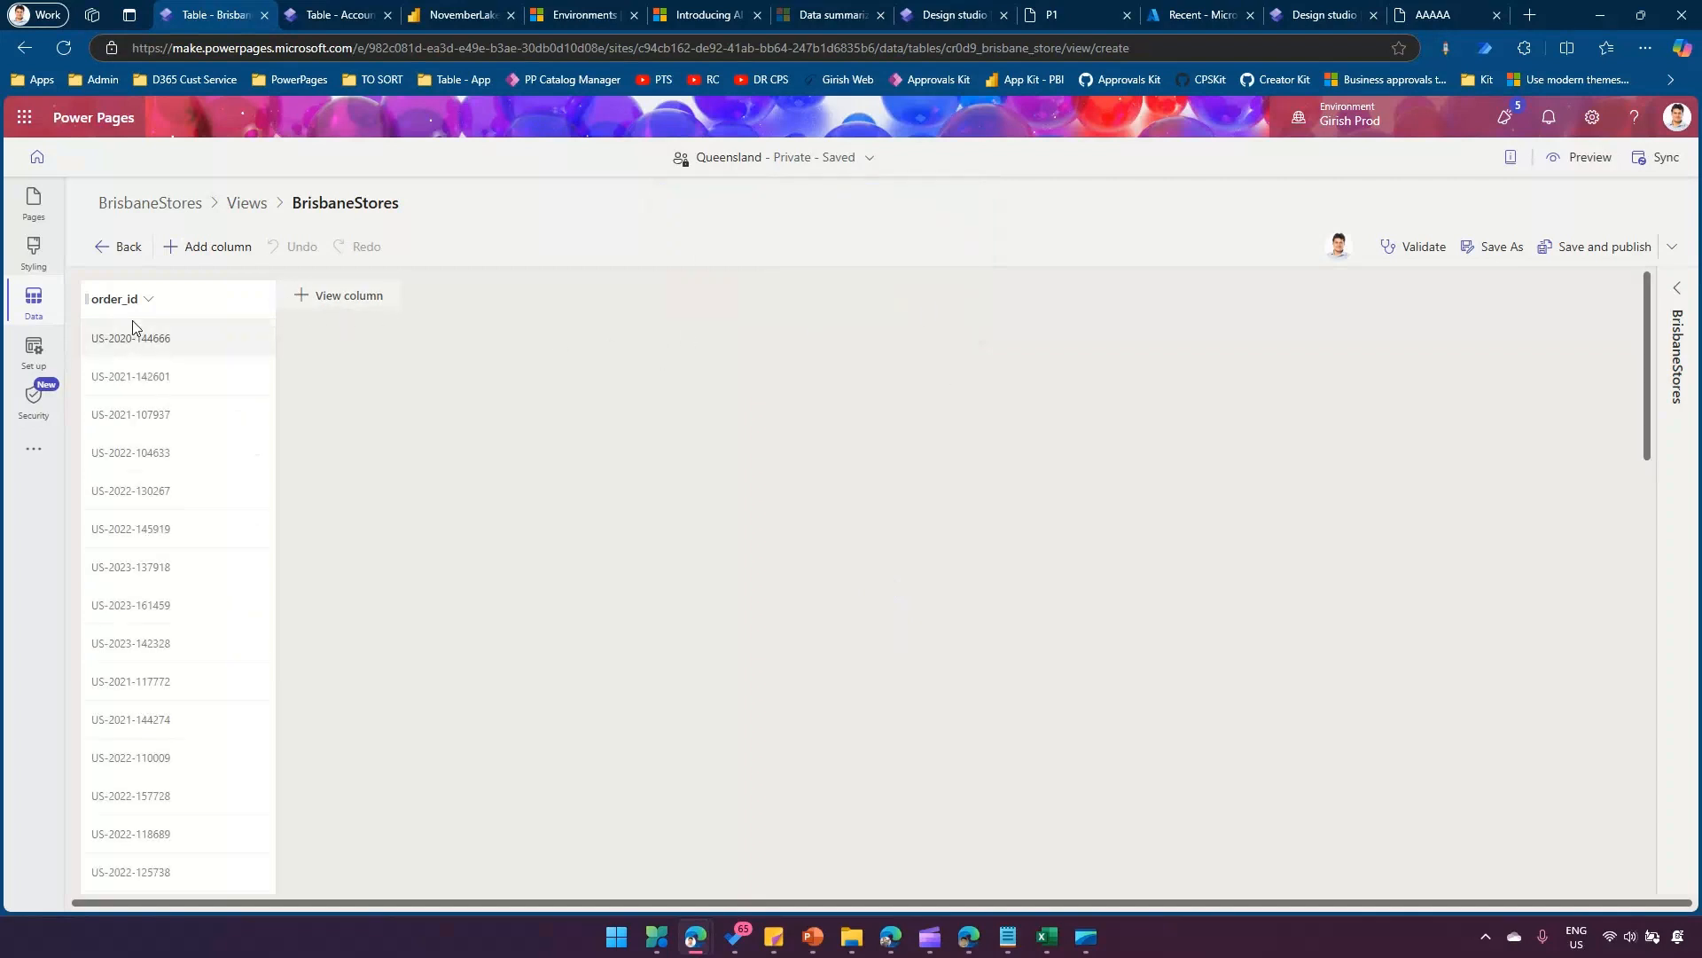
# Add the city, country, ShipDate and subcategory columns to the view, and save and publish it.
pyautogui.click(318, 302)
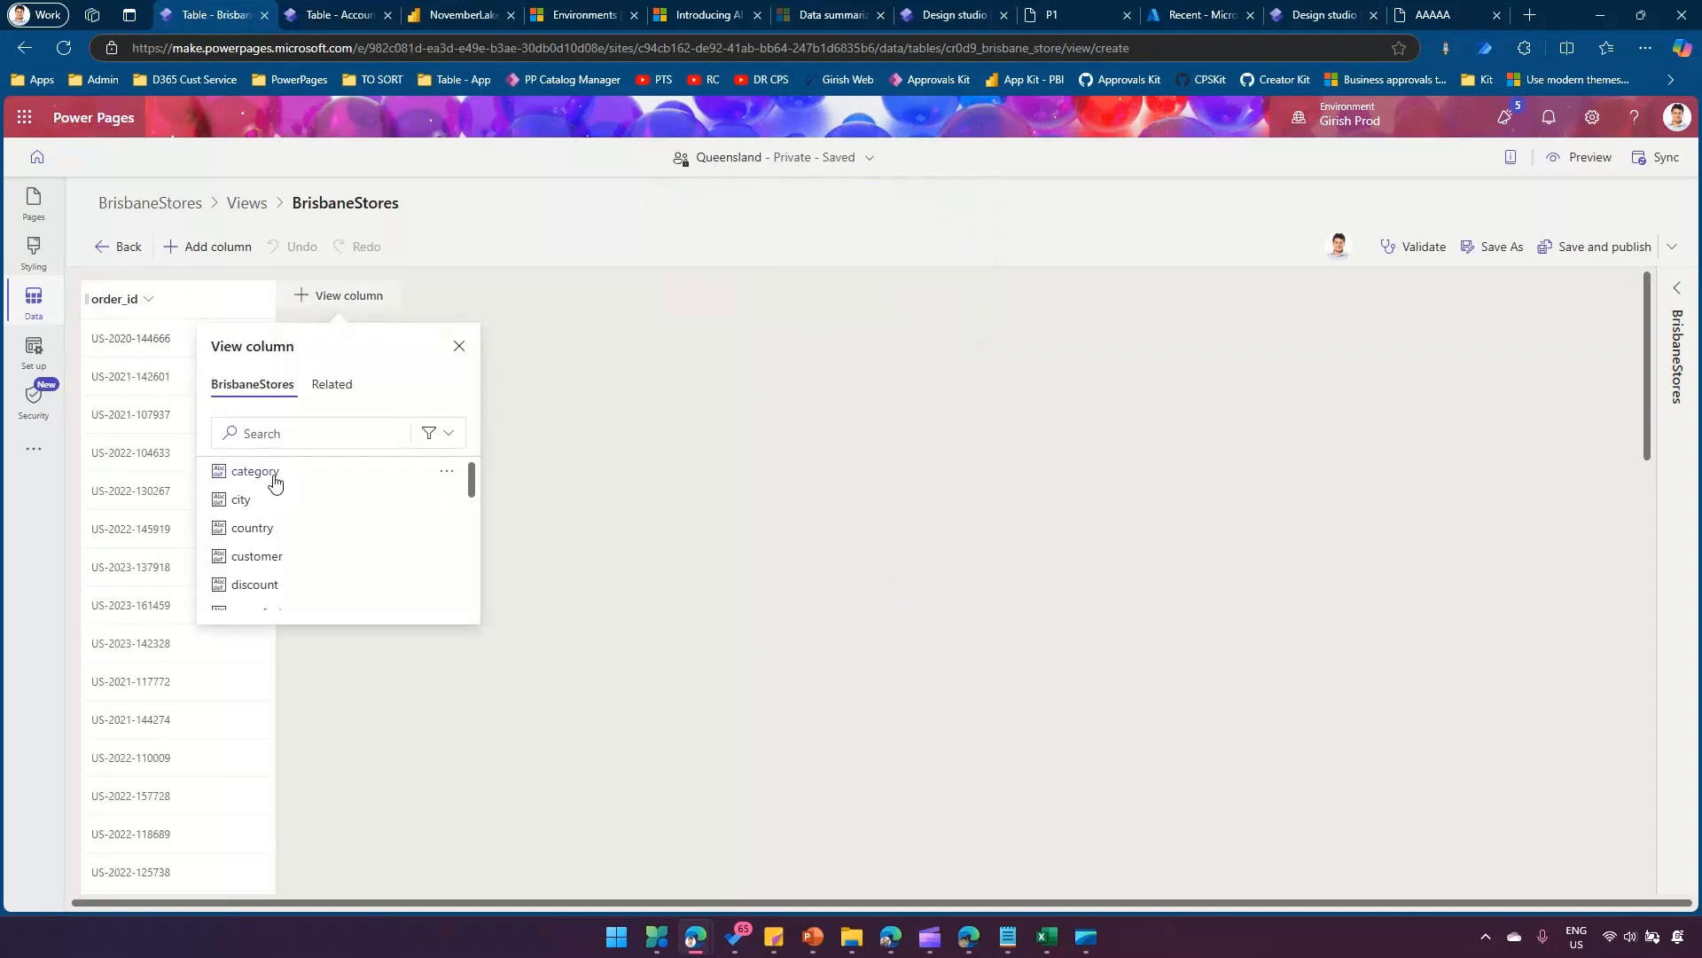
pyautogui.click(251, 498)
pyautogui.click(439, 296)
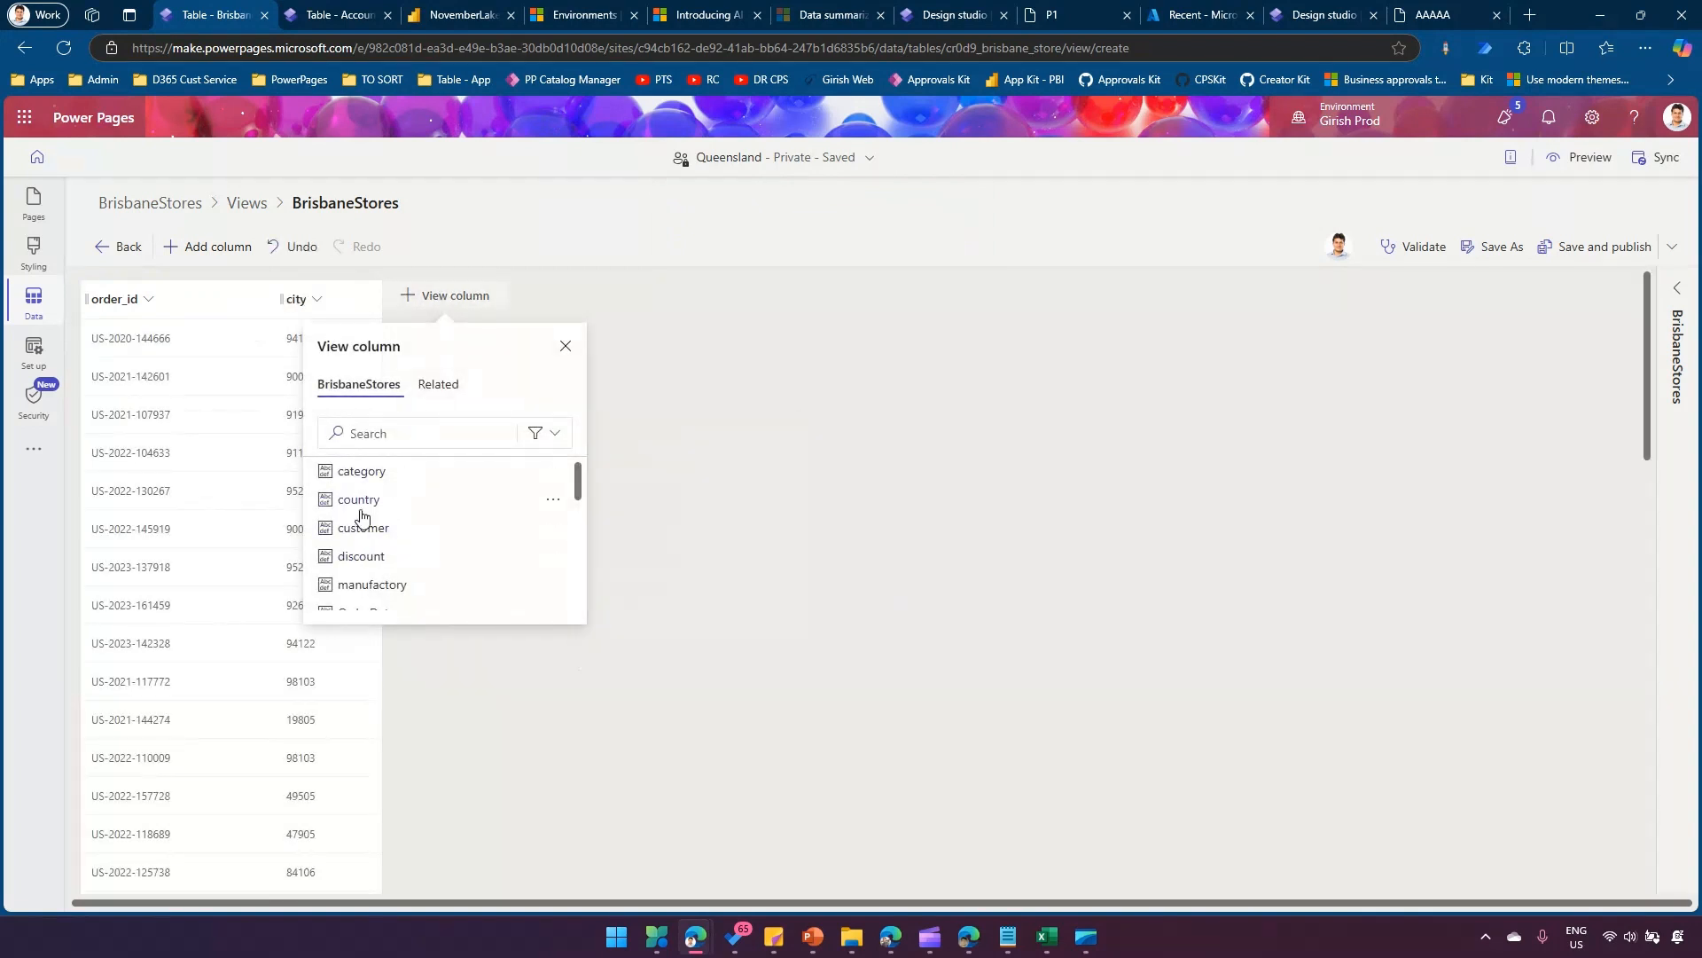
pyautogui.click(390, 499)
pyautogui.click(542, 301)
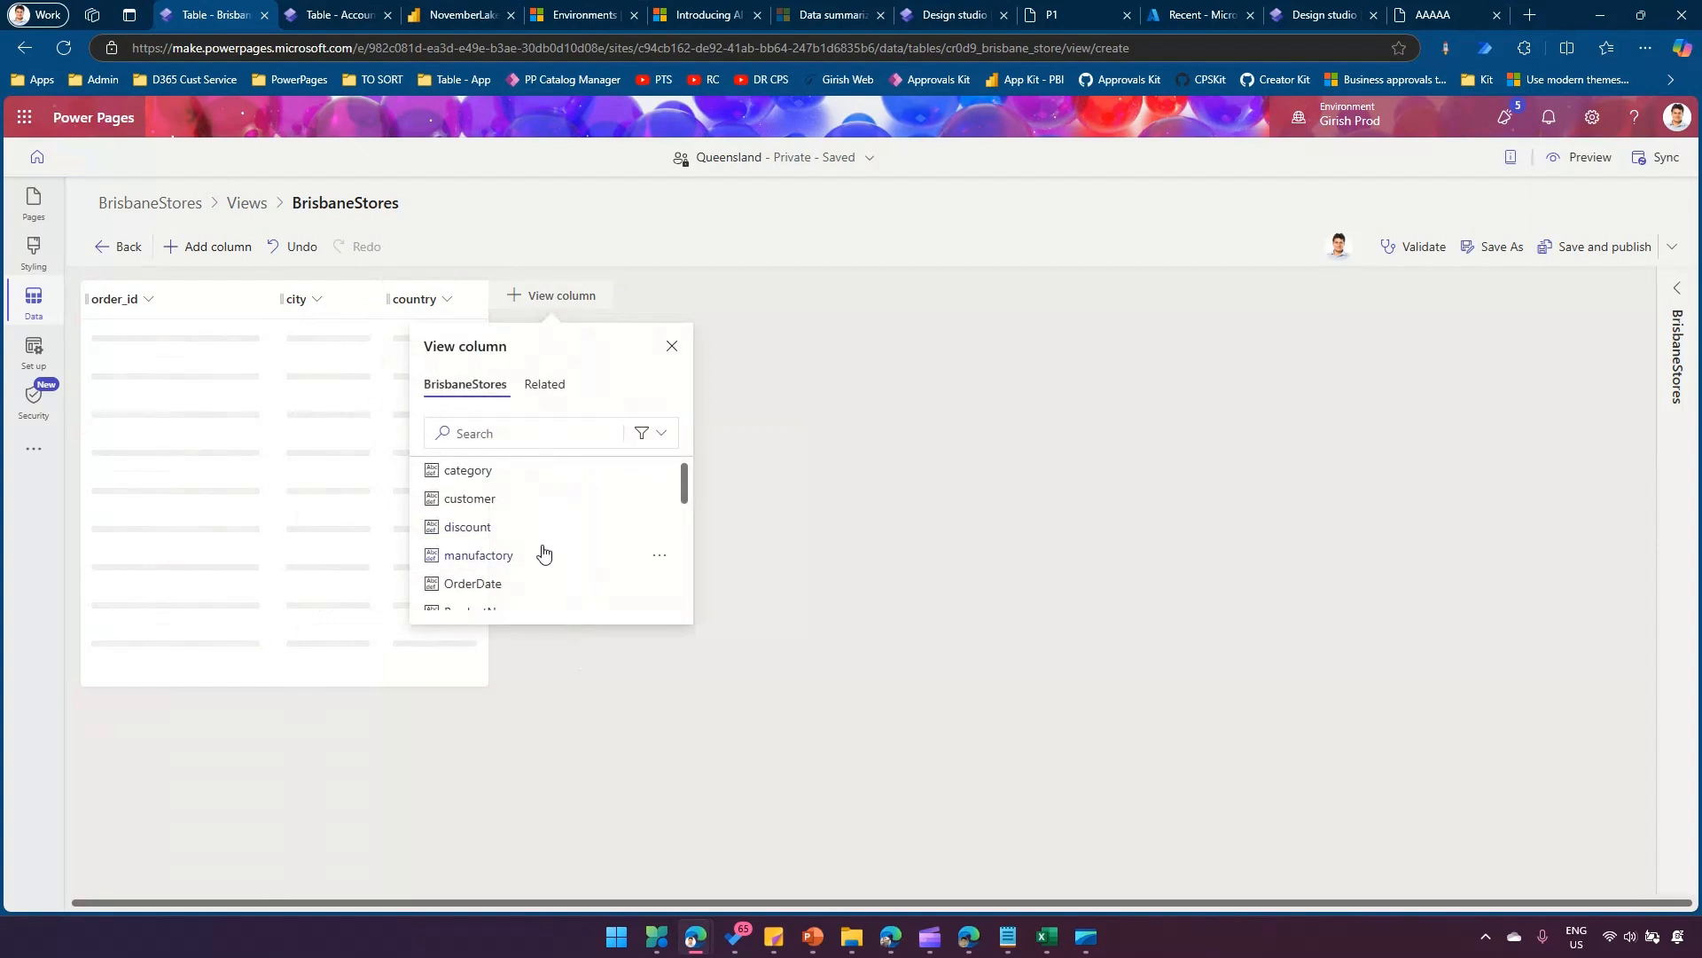
pyautogui.scroll(-5, 543, 550)
pyautogui.click(483, 543)
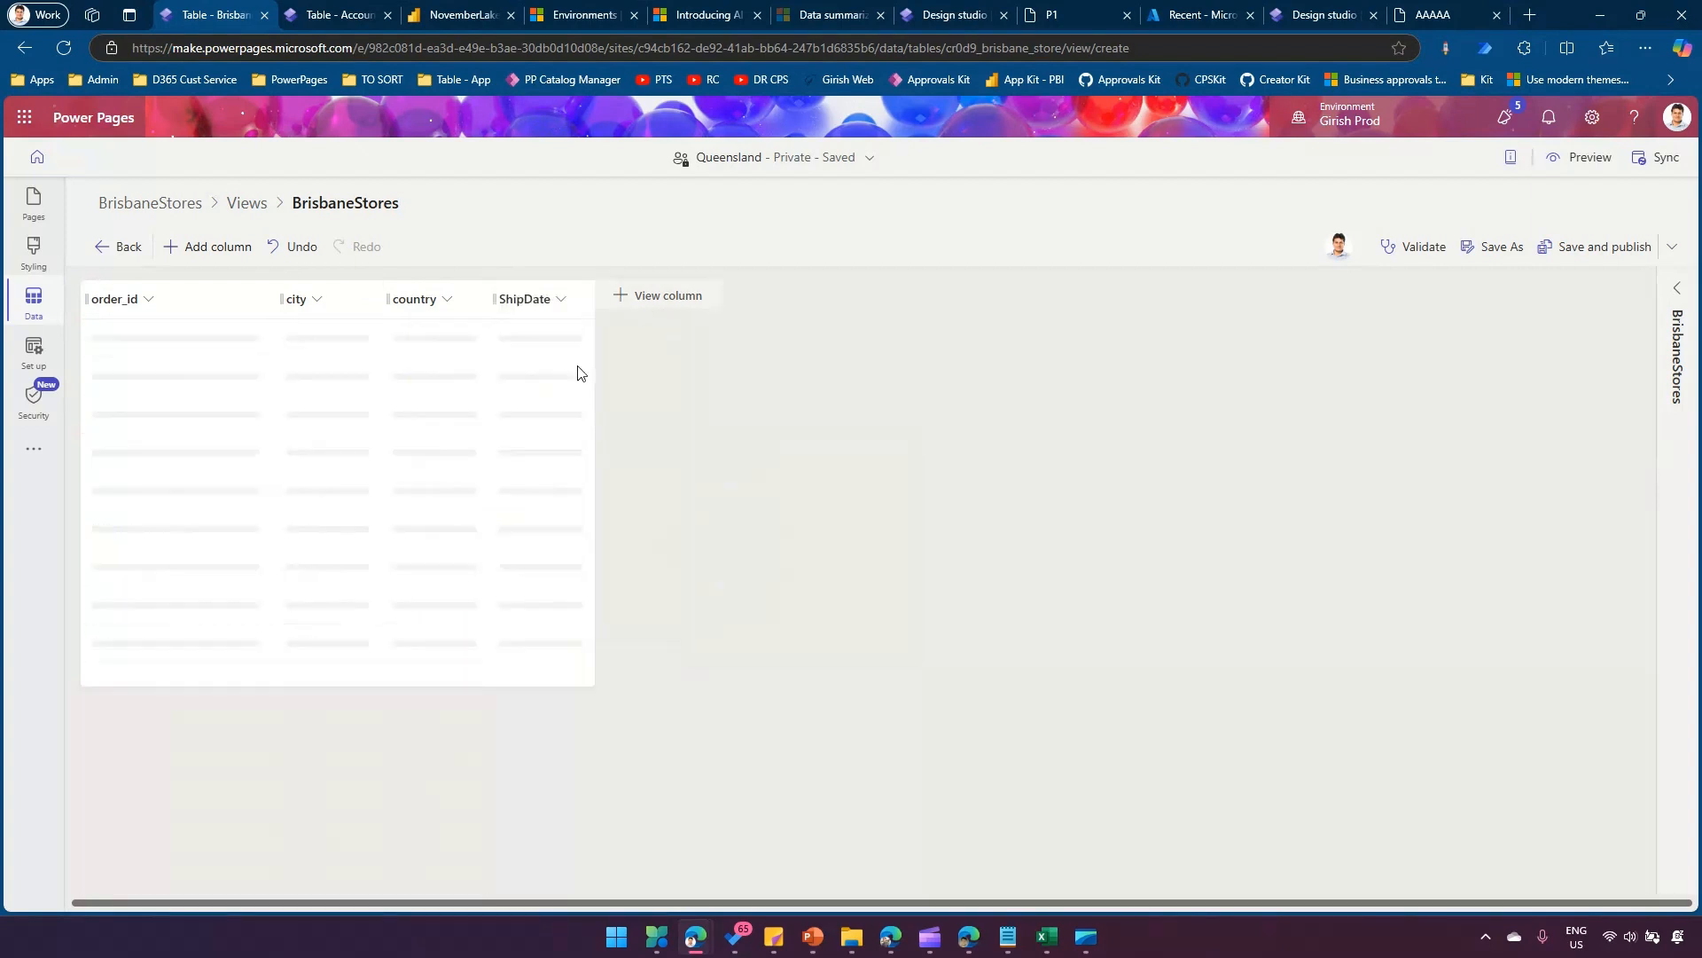
pyautogui.click(656, 294)
pyautogui.scroll(-5, 624, 550)
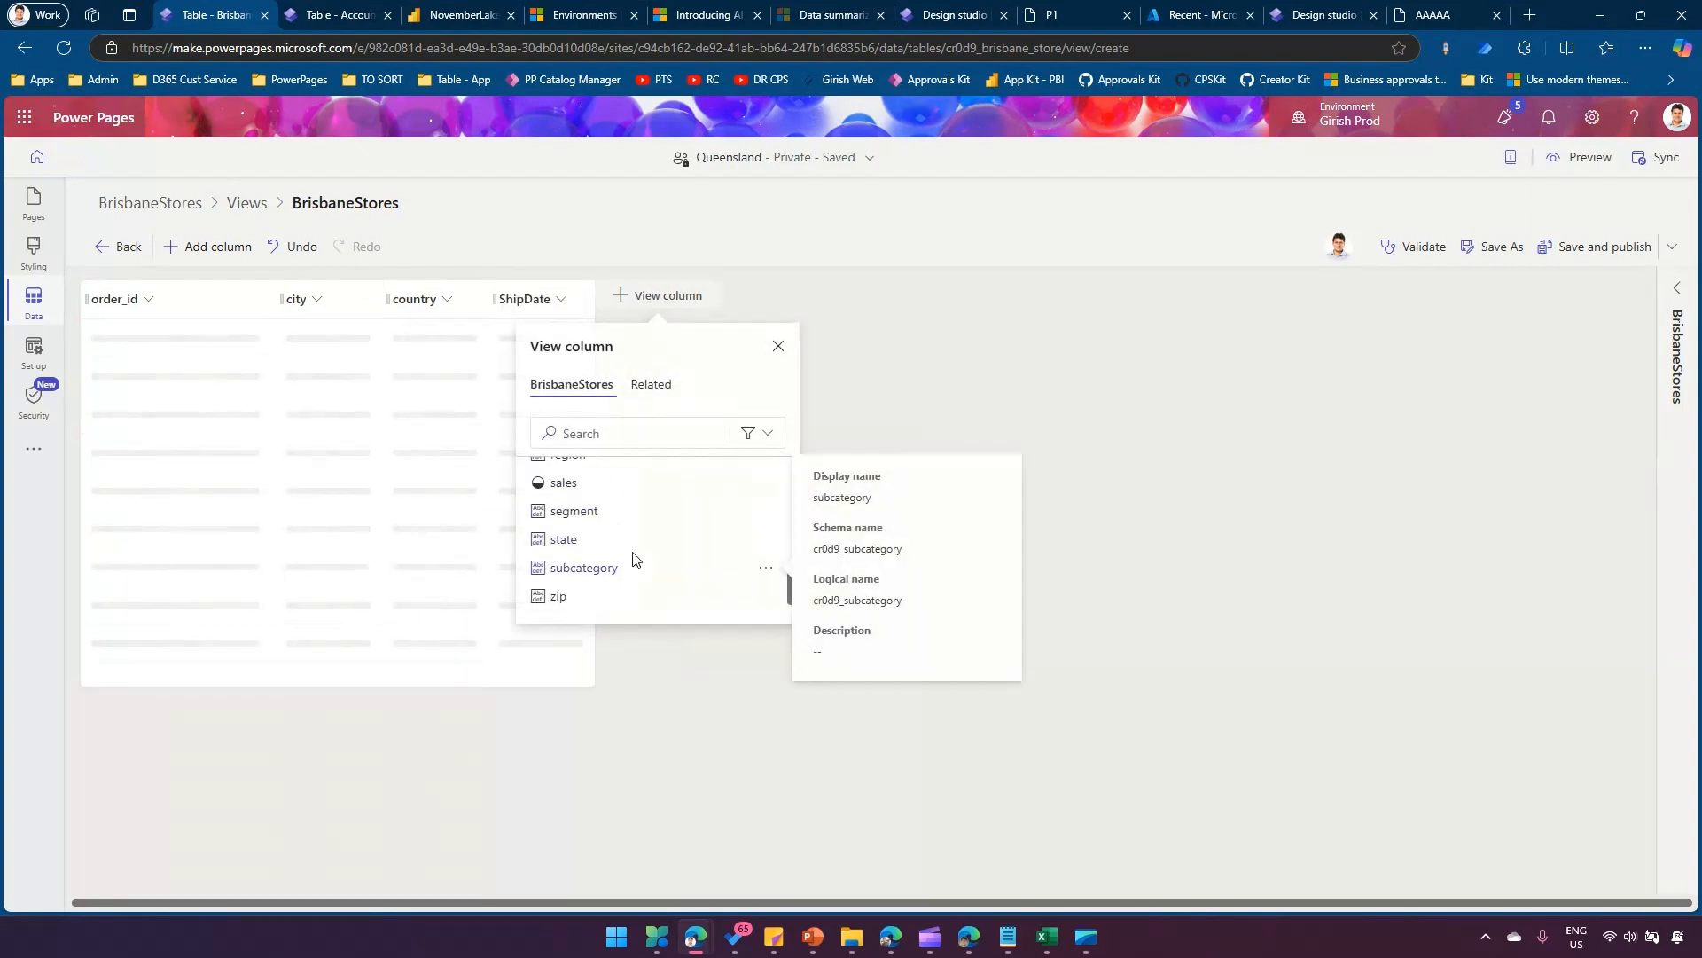
pyautogui.click(599, 575)
pyautogui.click(1554, 245)
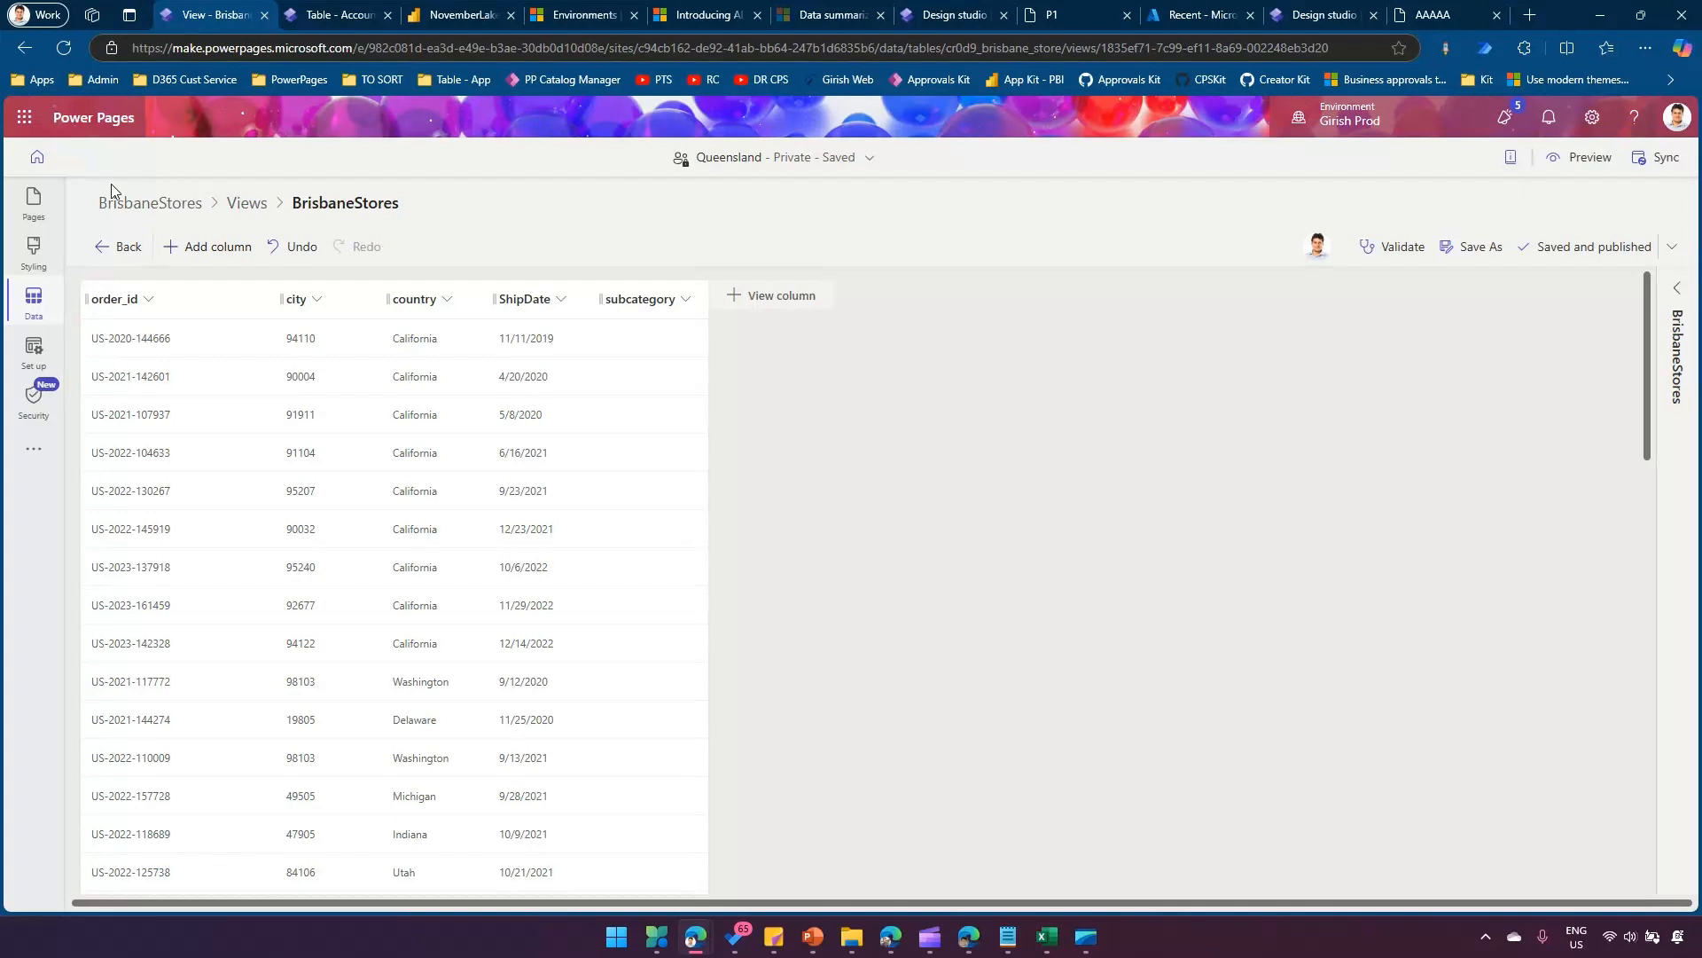
# Configure the list component on the Brisbane page as a new list based on the BrisbaneStores table.
pyautogui.click(29, 227)
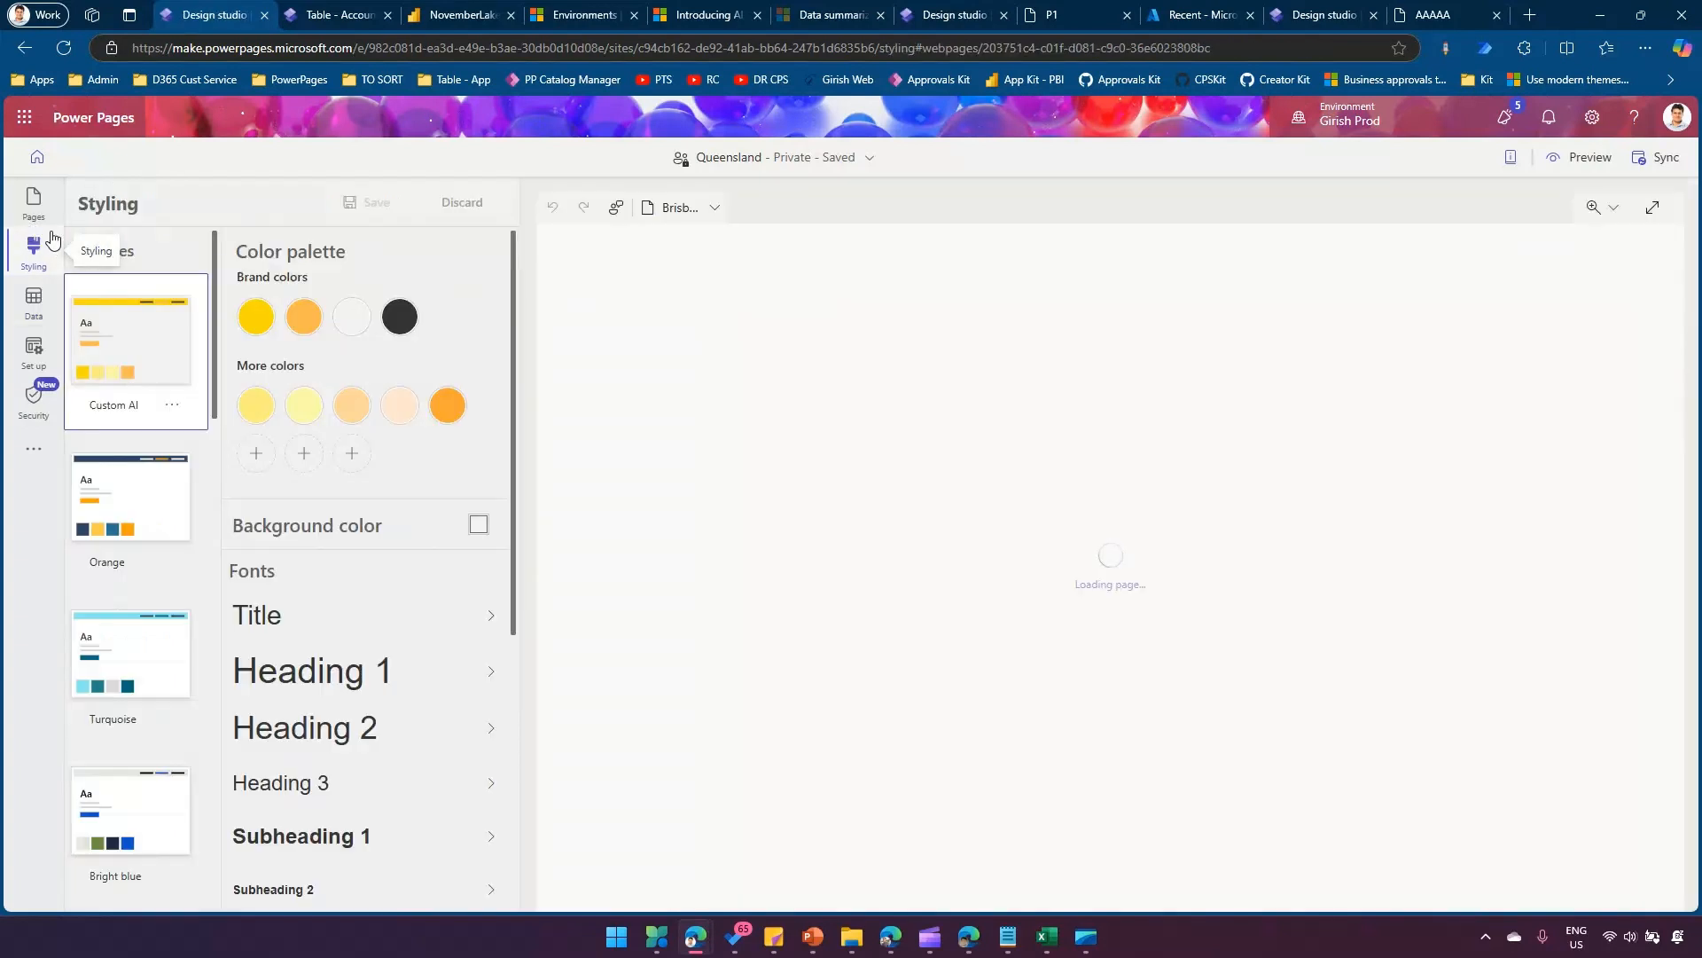
pyautogui.click(35, 213)
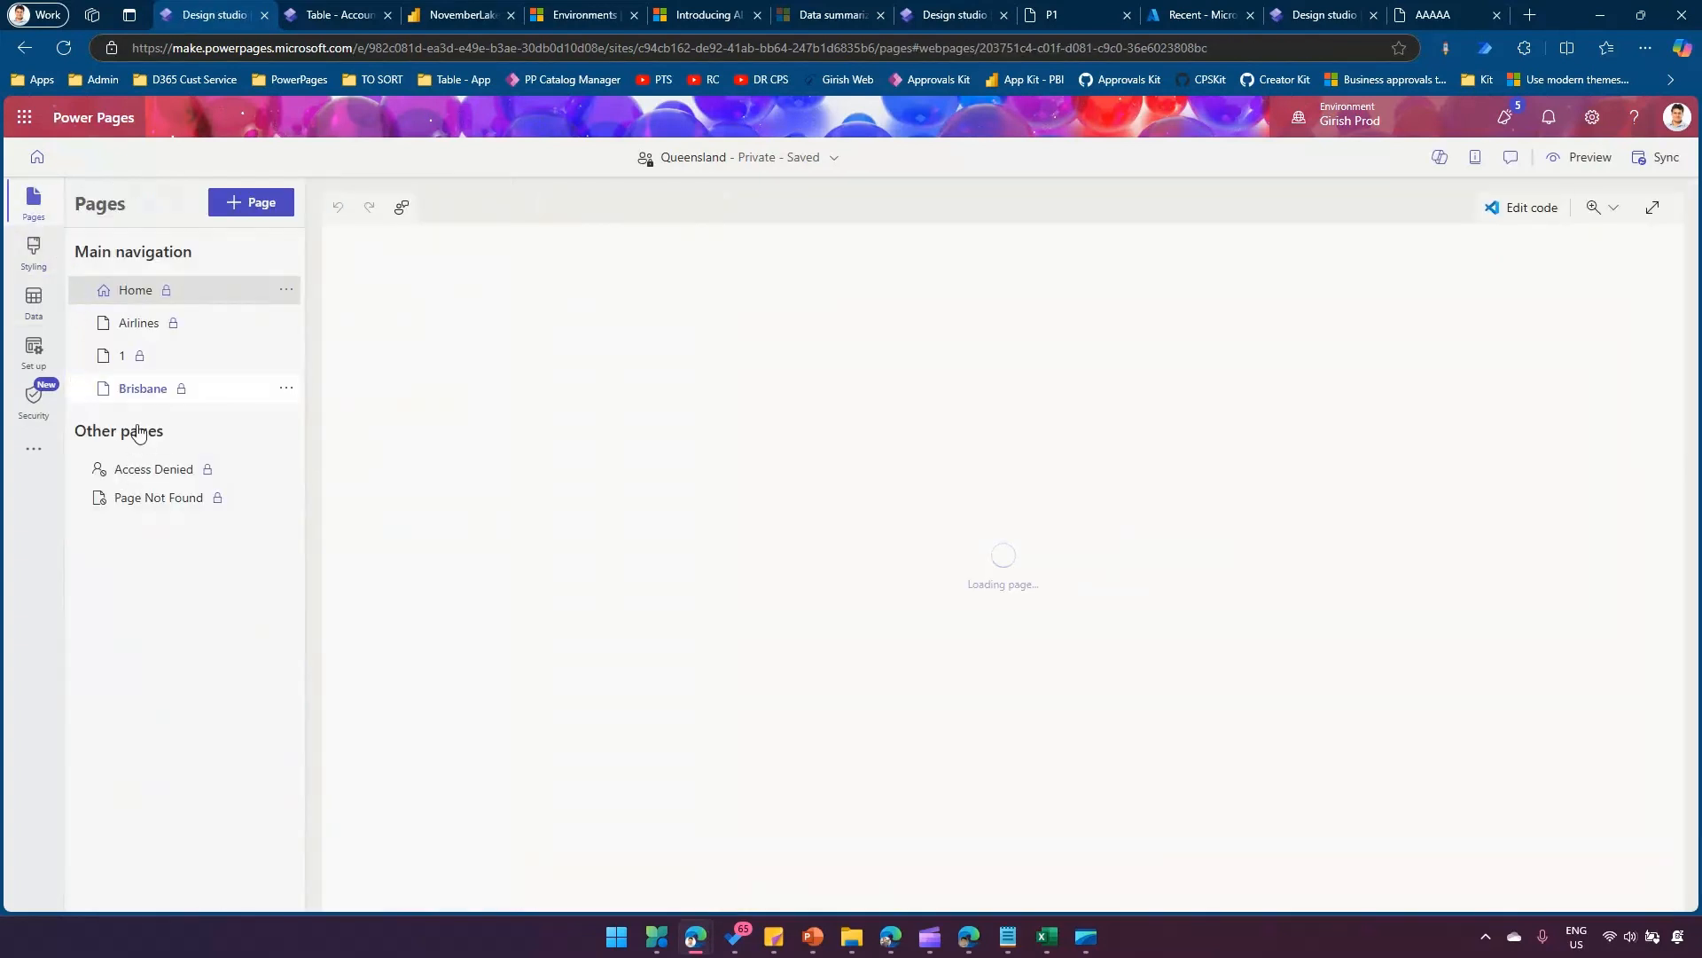
pyautogui.click(151, 390)
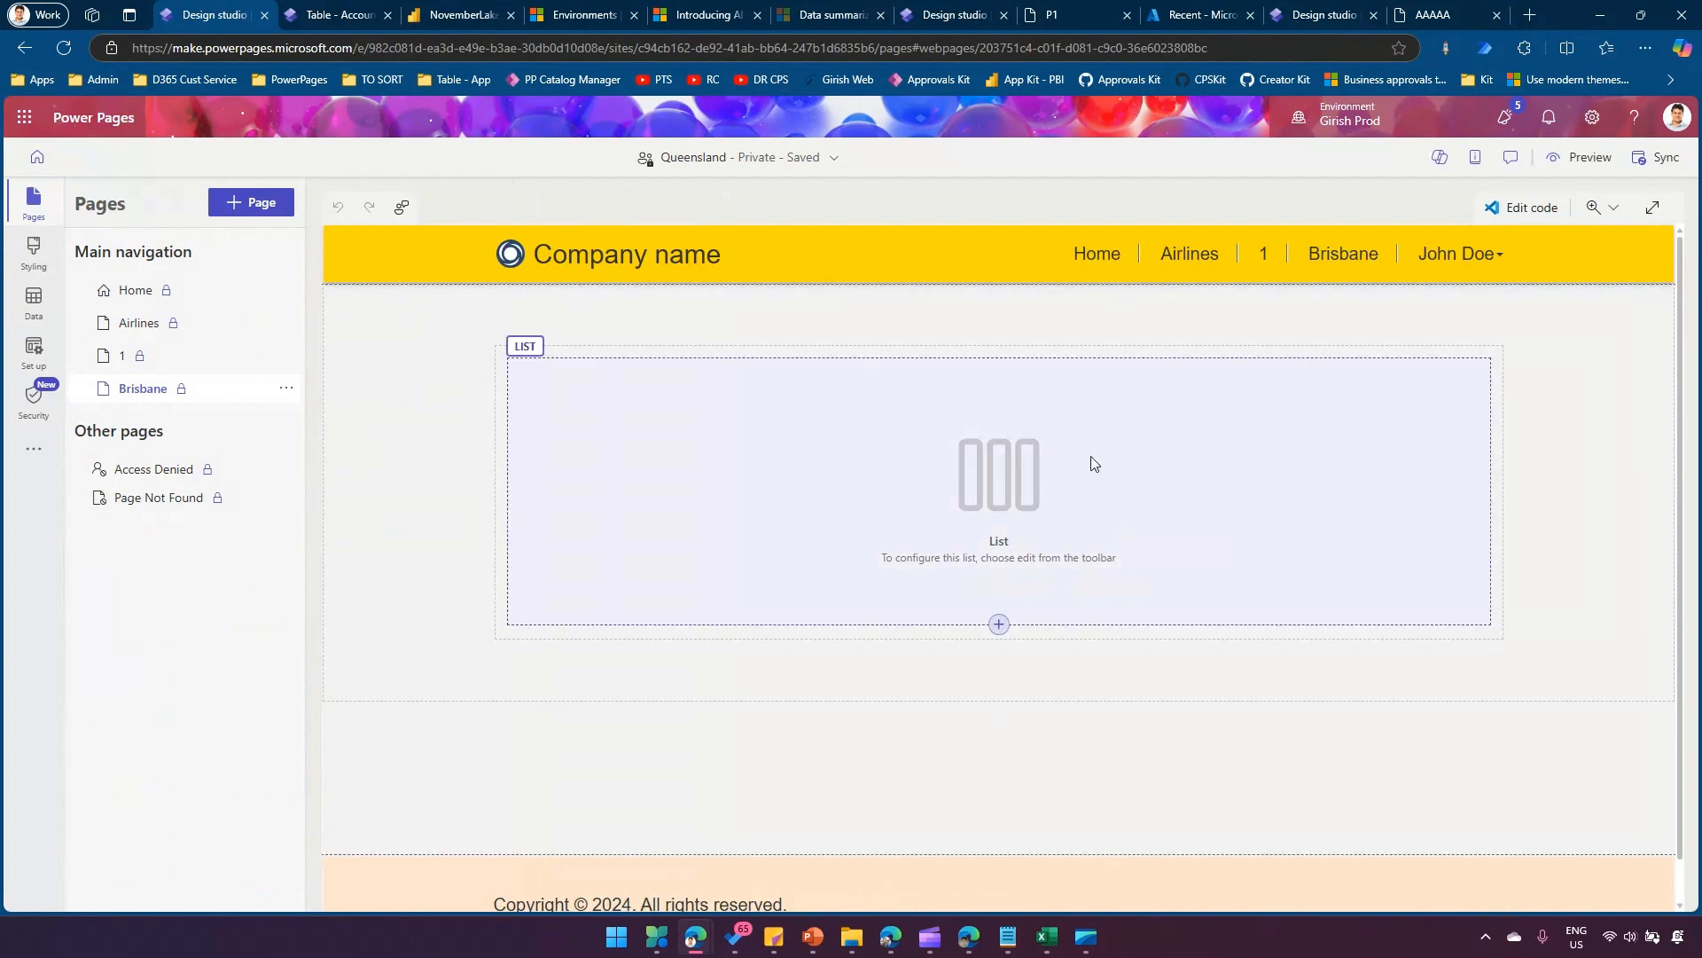
pyautogui.click(1089, 454)
pyautogui.click(551, 339)
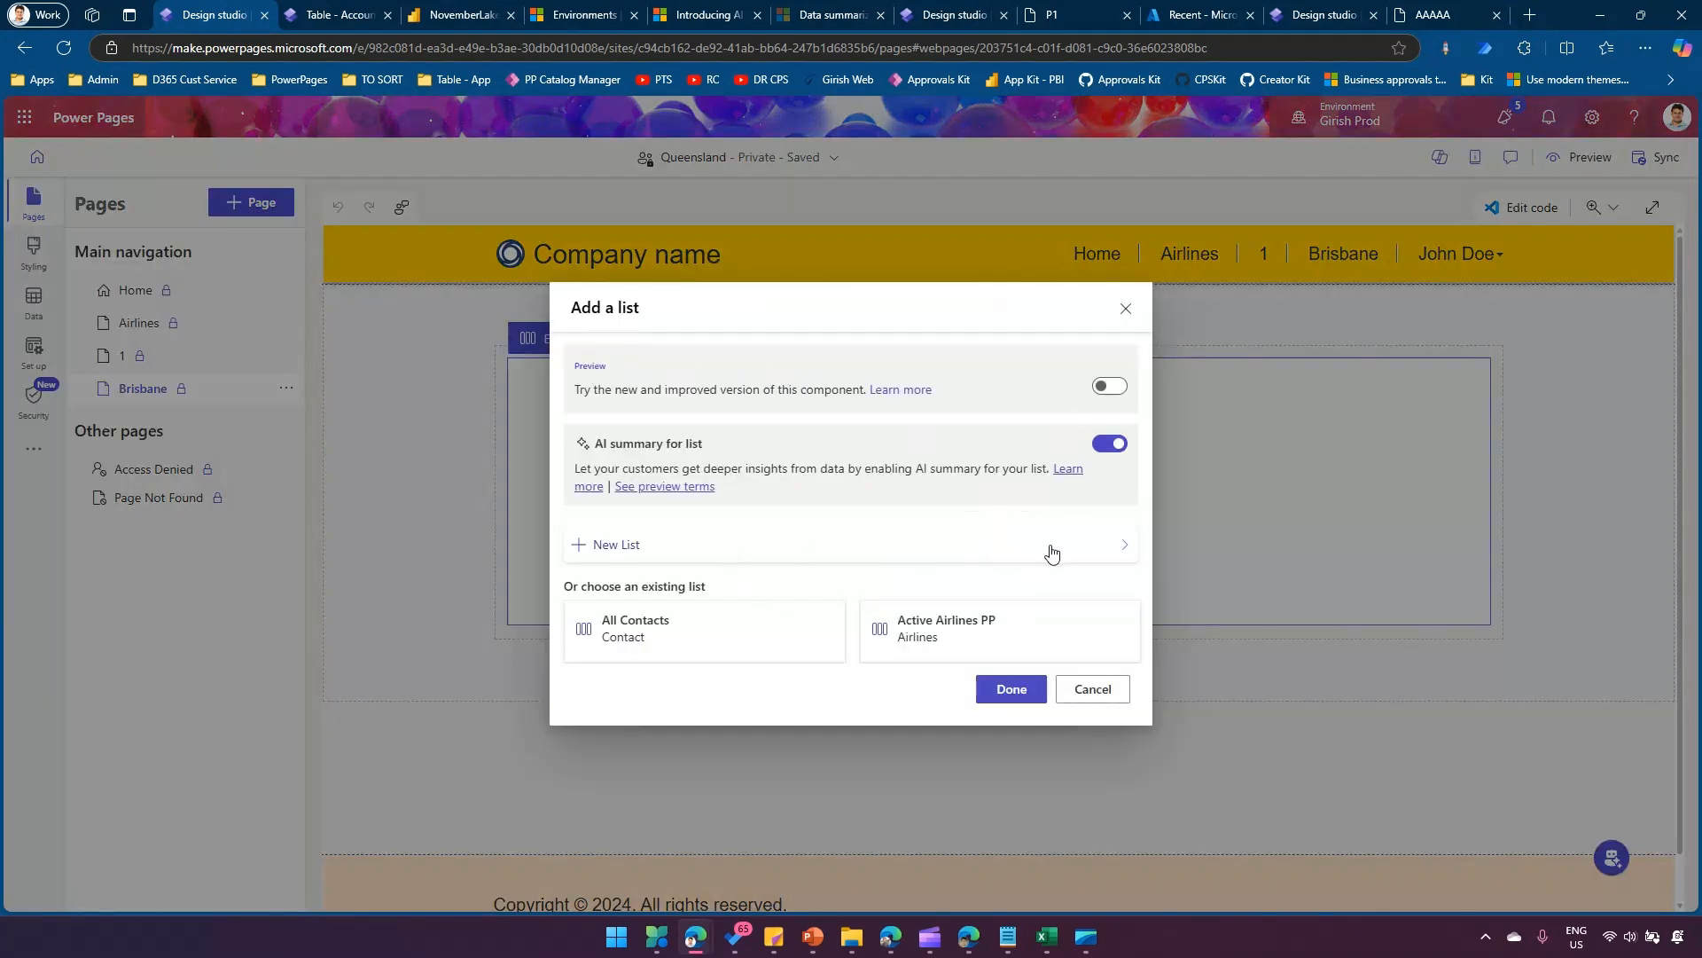
pyautogui.click(1092, 547)
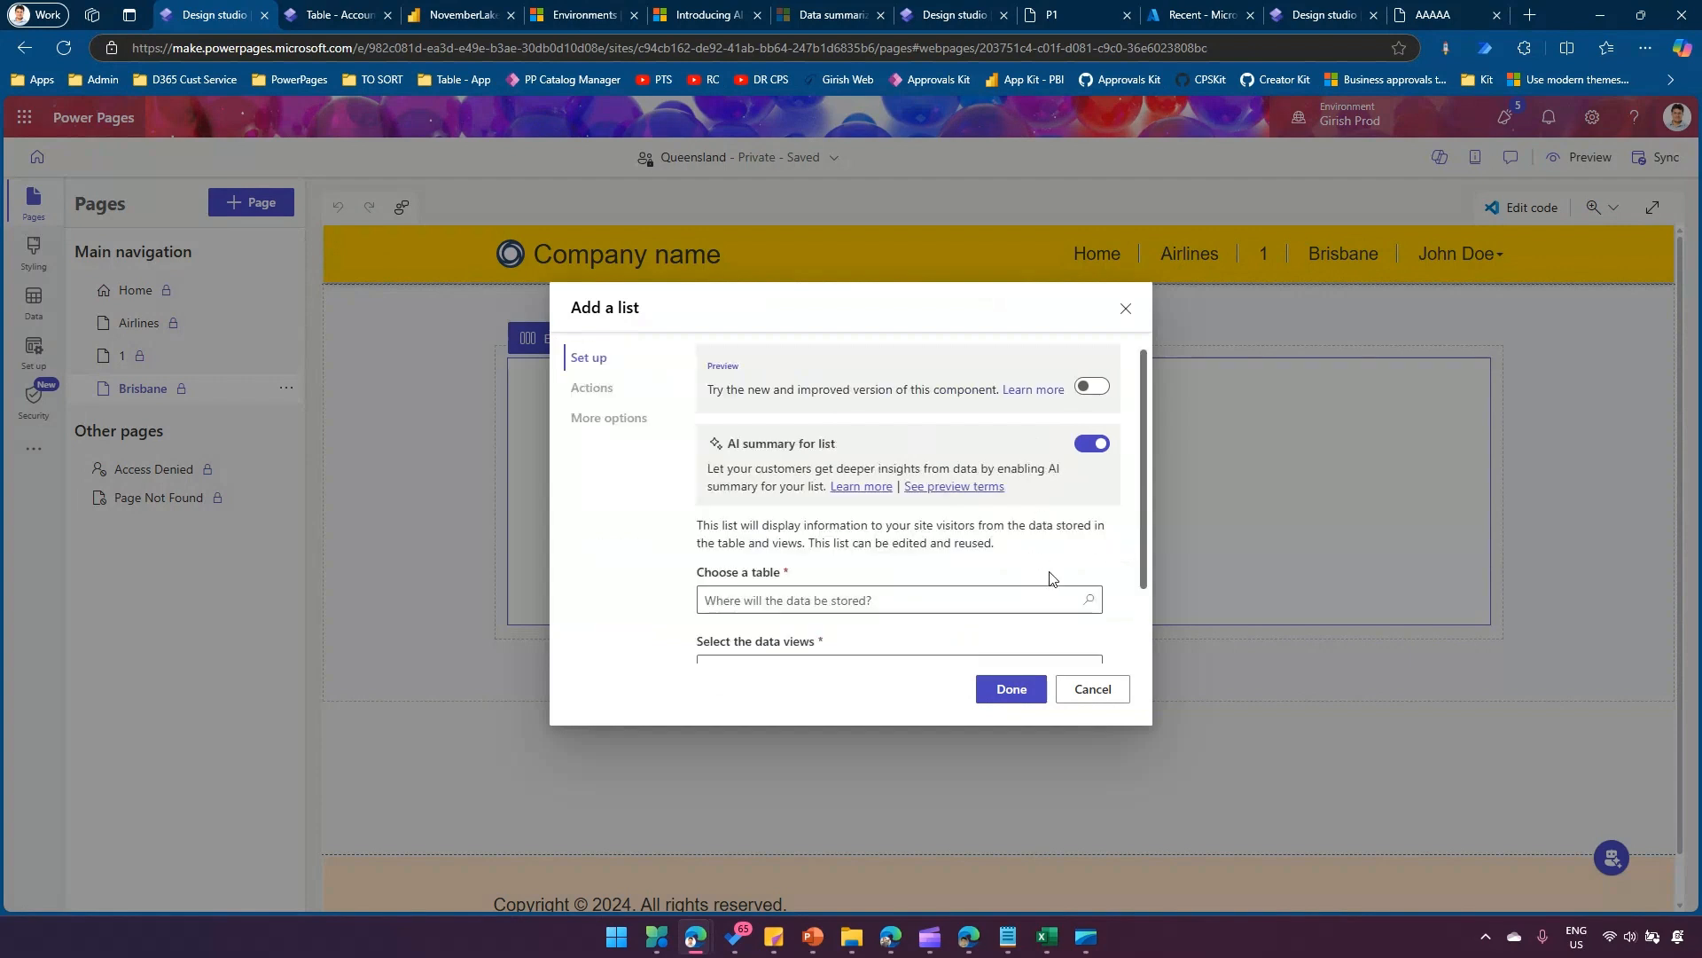
pyautogui.click(1048, 599)
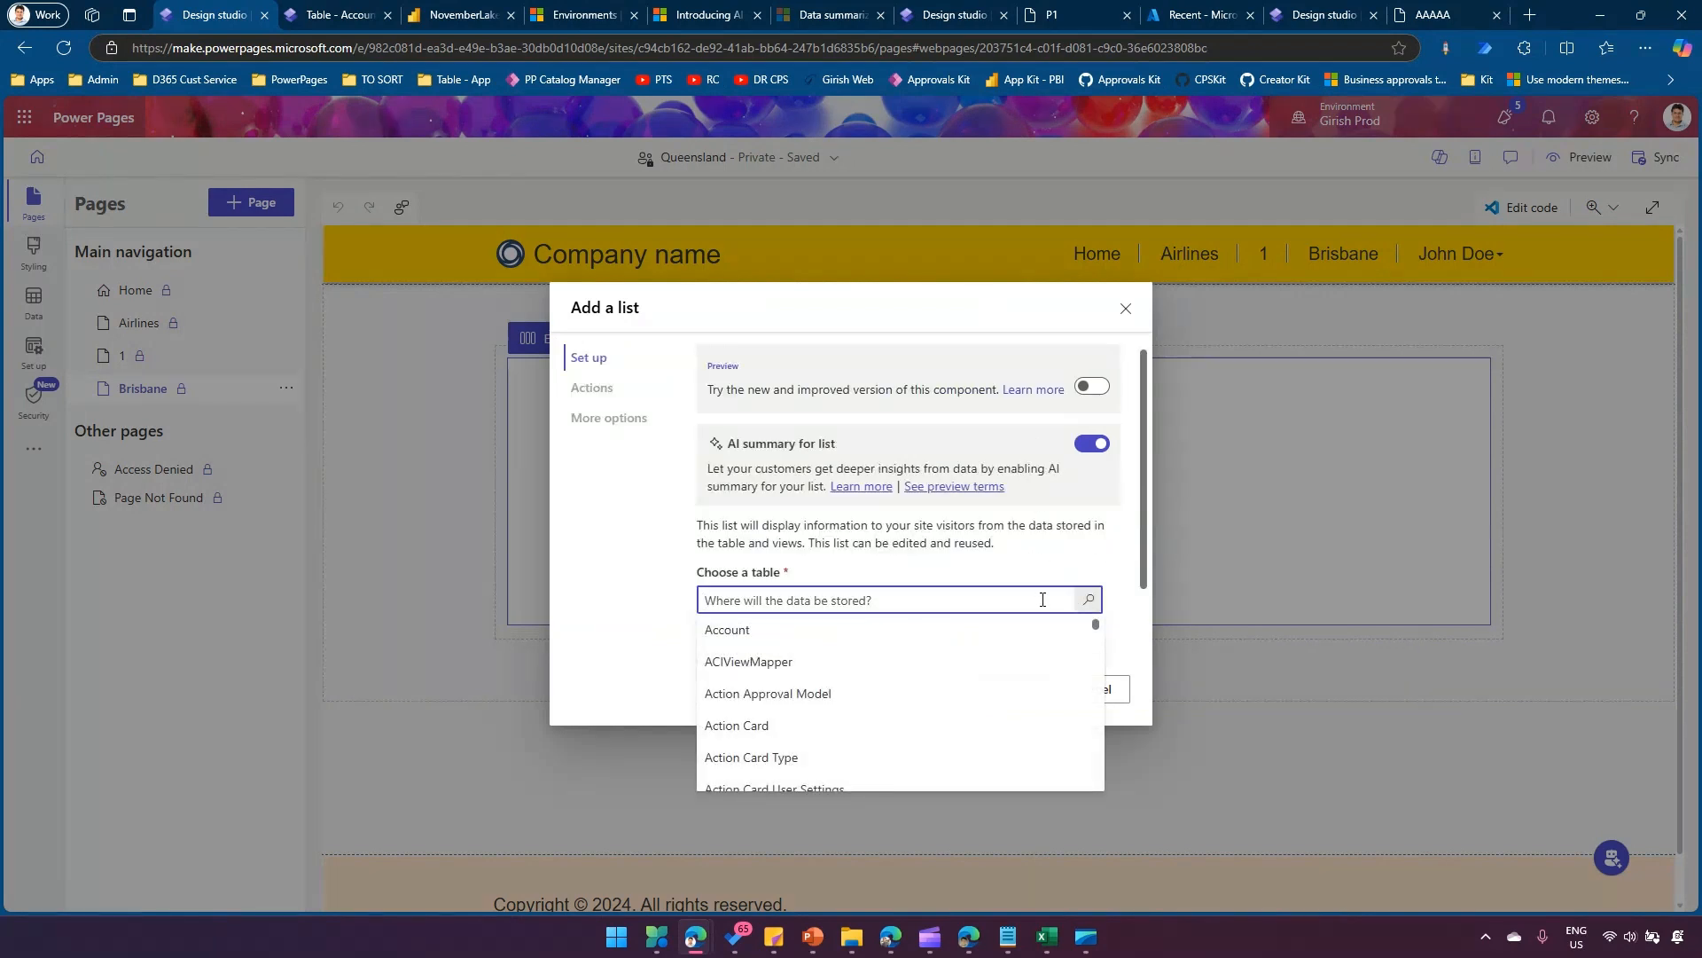
pyautogui.write('bris')
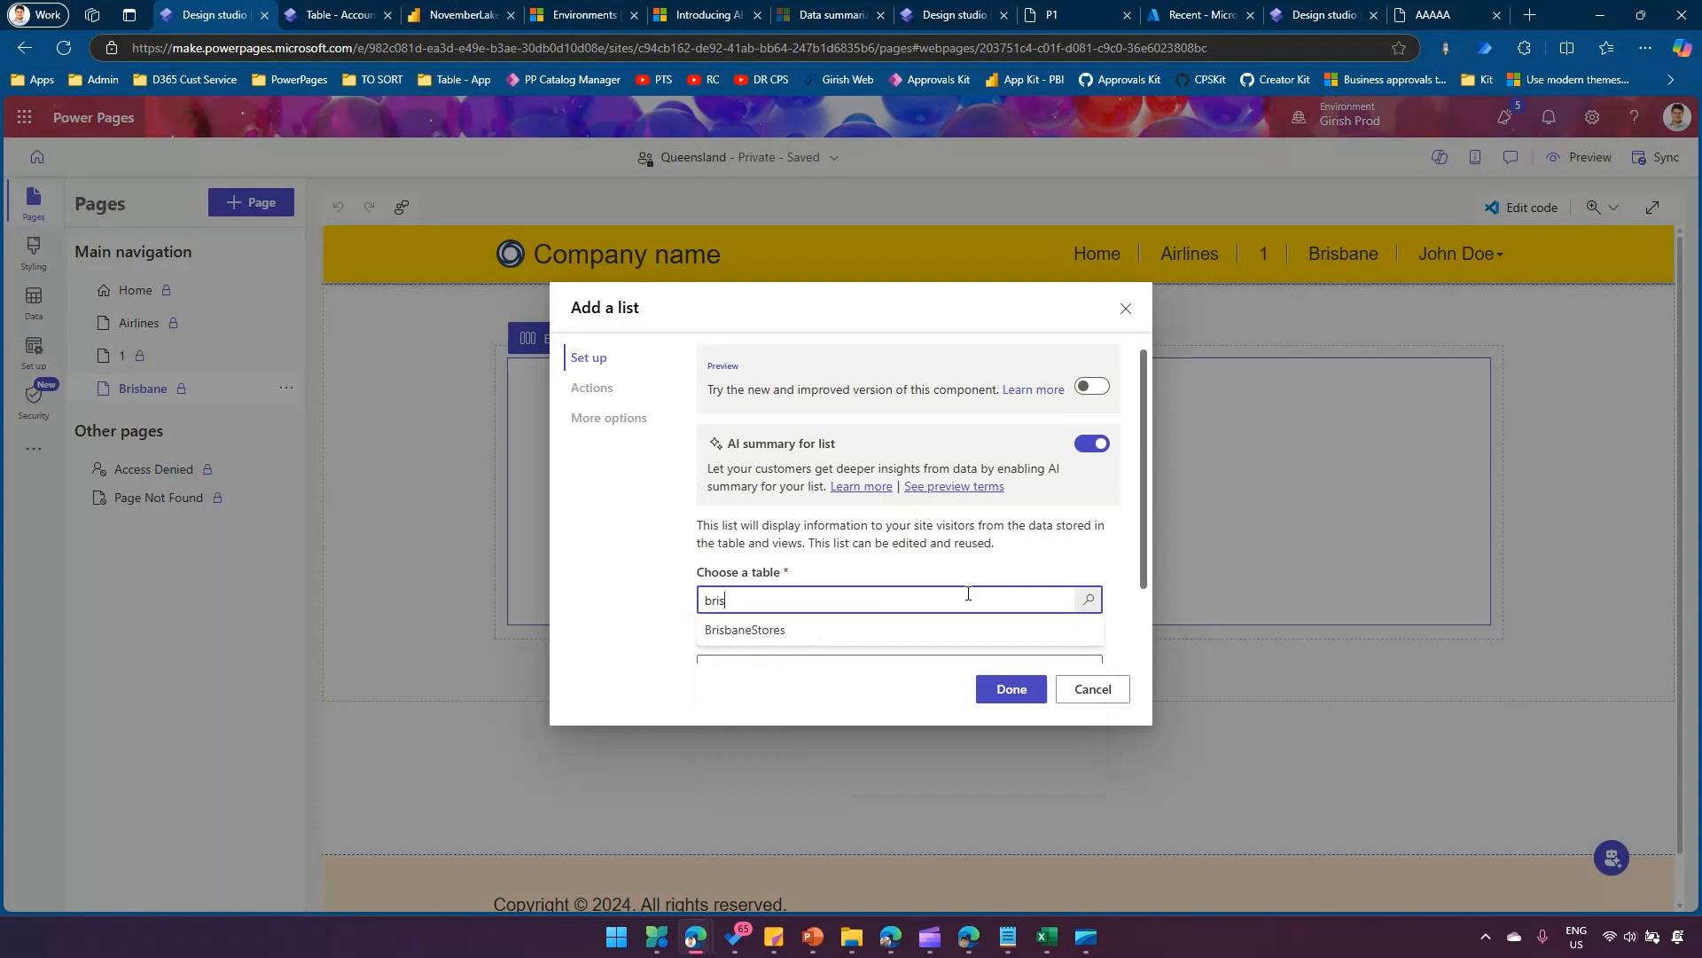
pyautogui.click(806, 633)
# Select the BrisbaneStores view as the list's data view and finish adding the list.
pyautogui.click(814, 581)
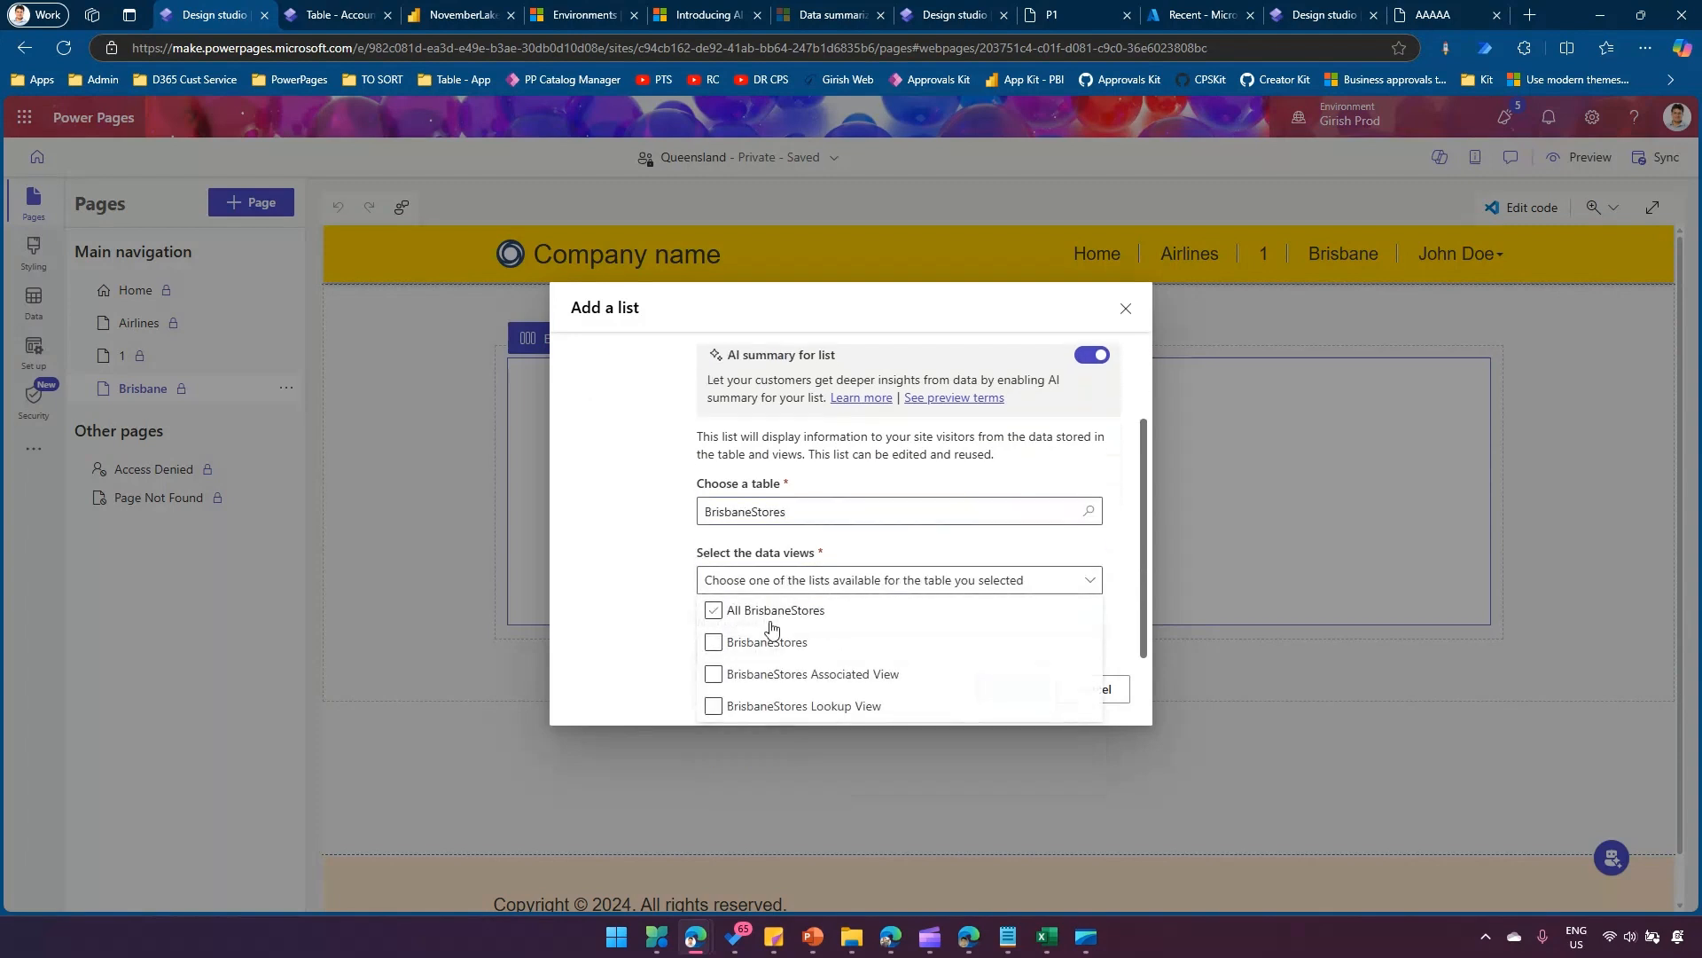
pyautogui.click(714, 642)
pyautogui.click(1089, 578)
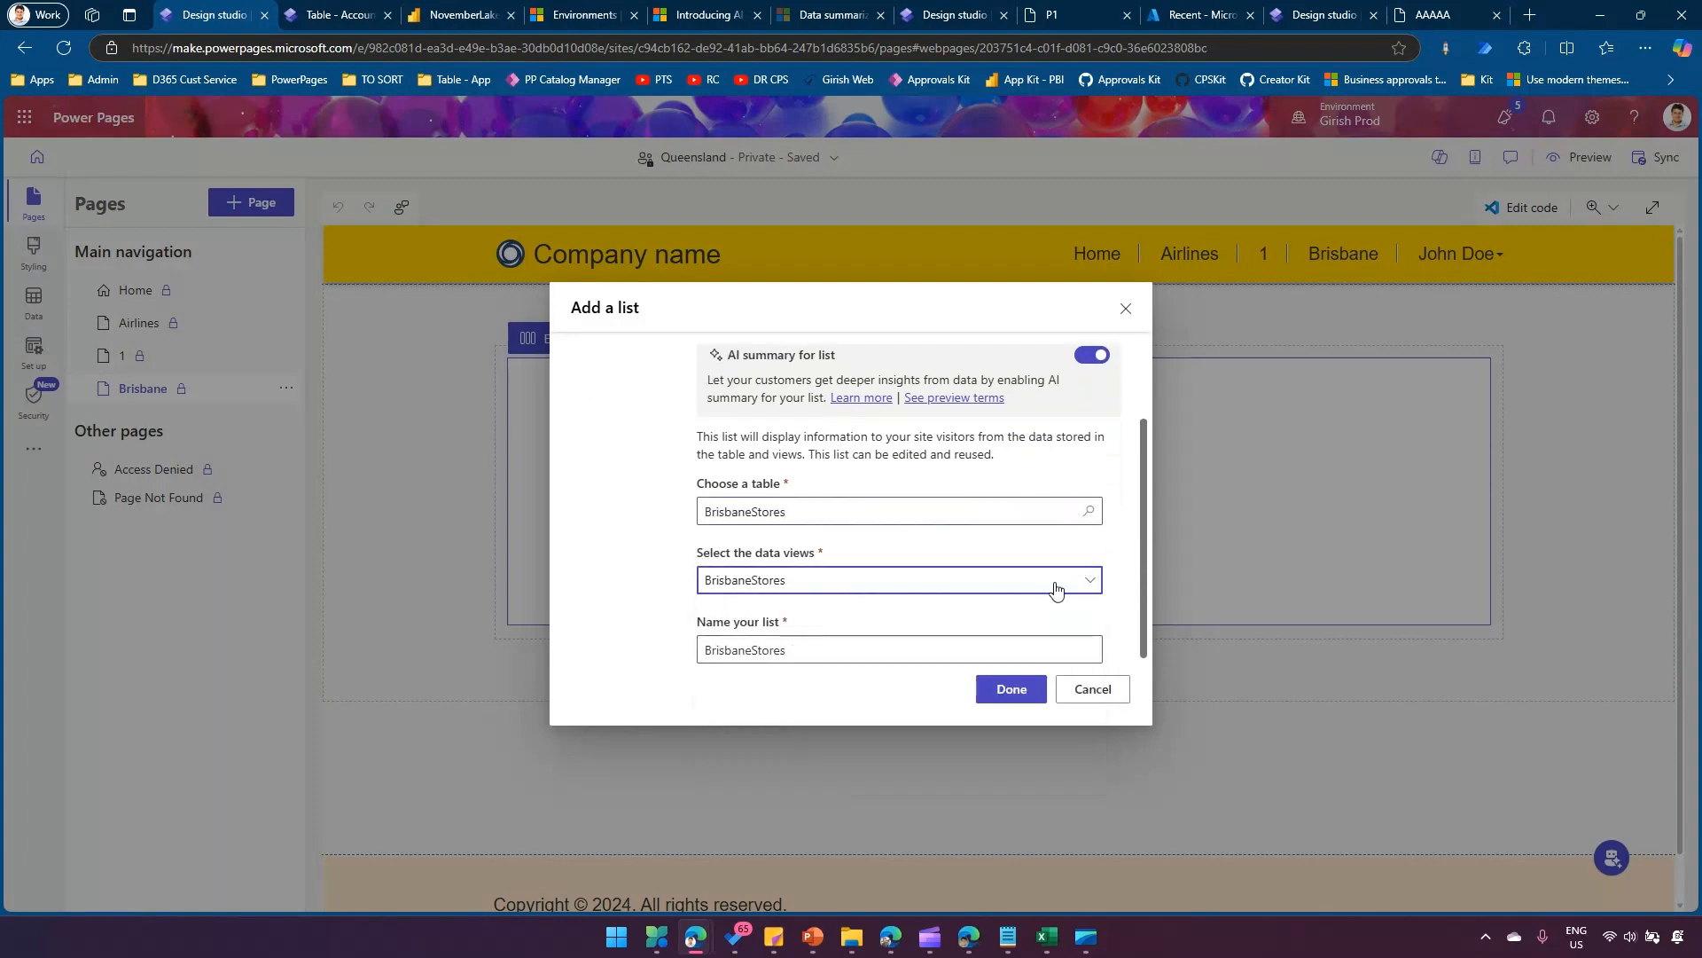
pyautogui.click(1007, 692)
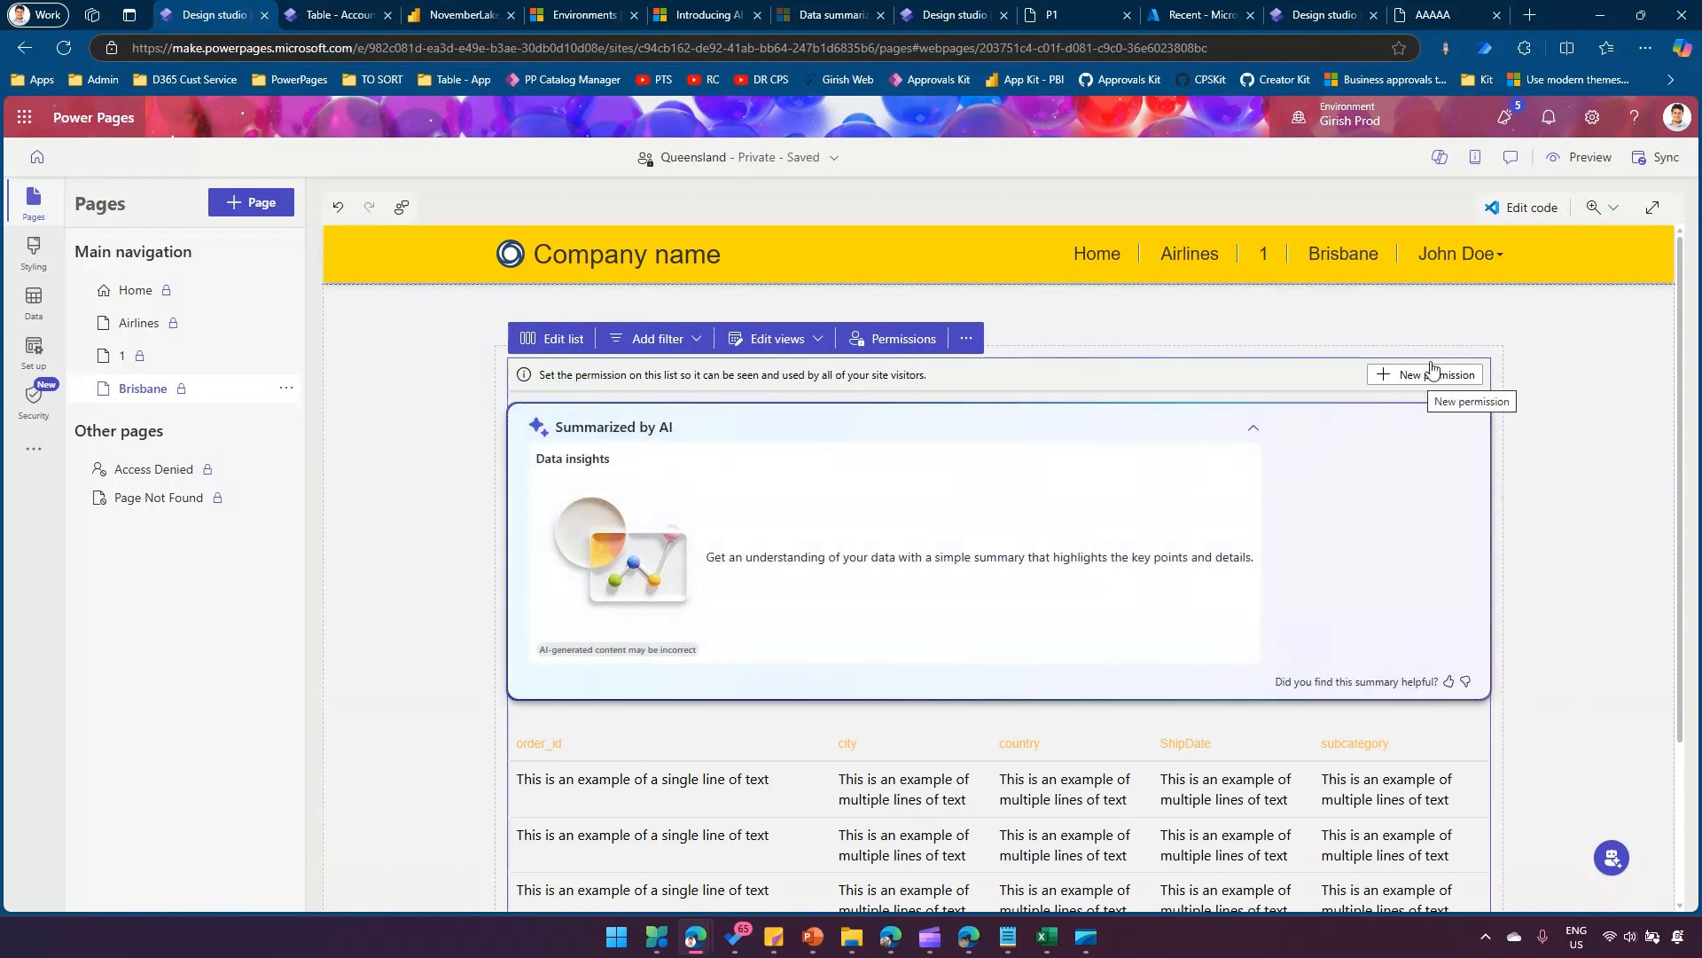
# Sync the site configuration and preview the Brisbane page at desktop size.
pyautogui.click(1651, 166)
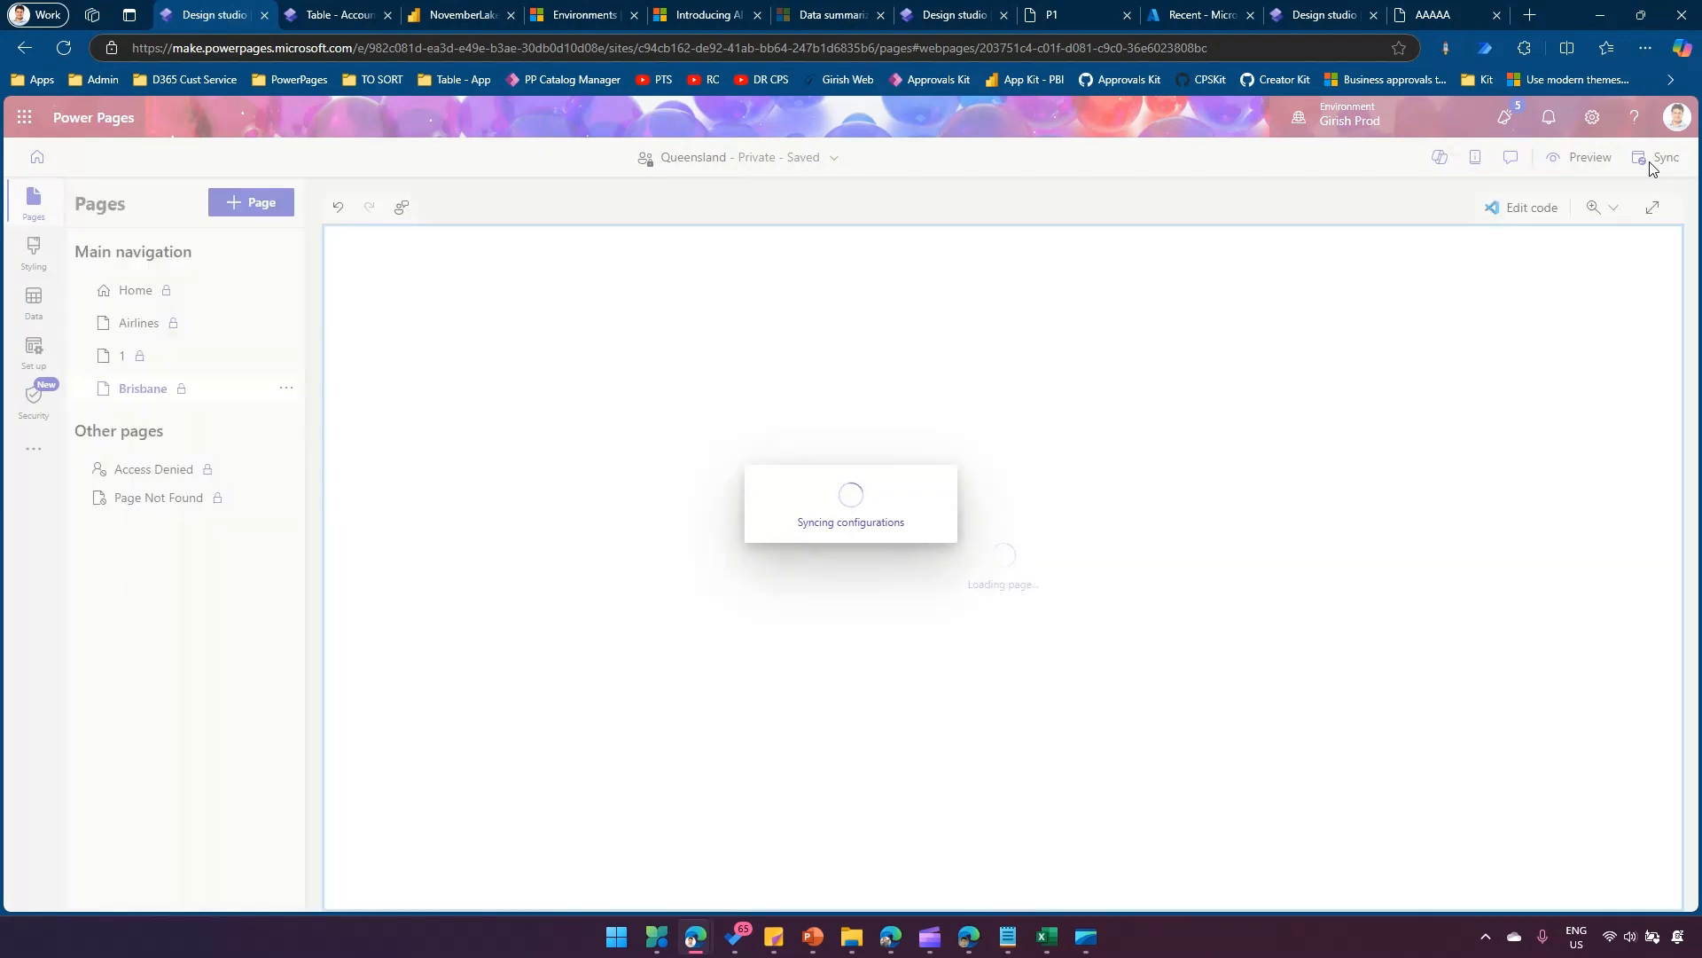
pyautogui.click(1590, 159)
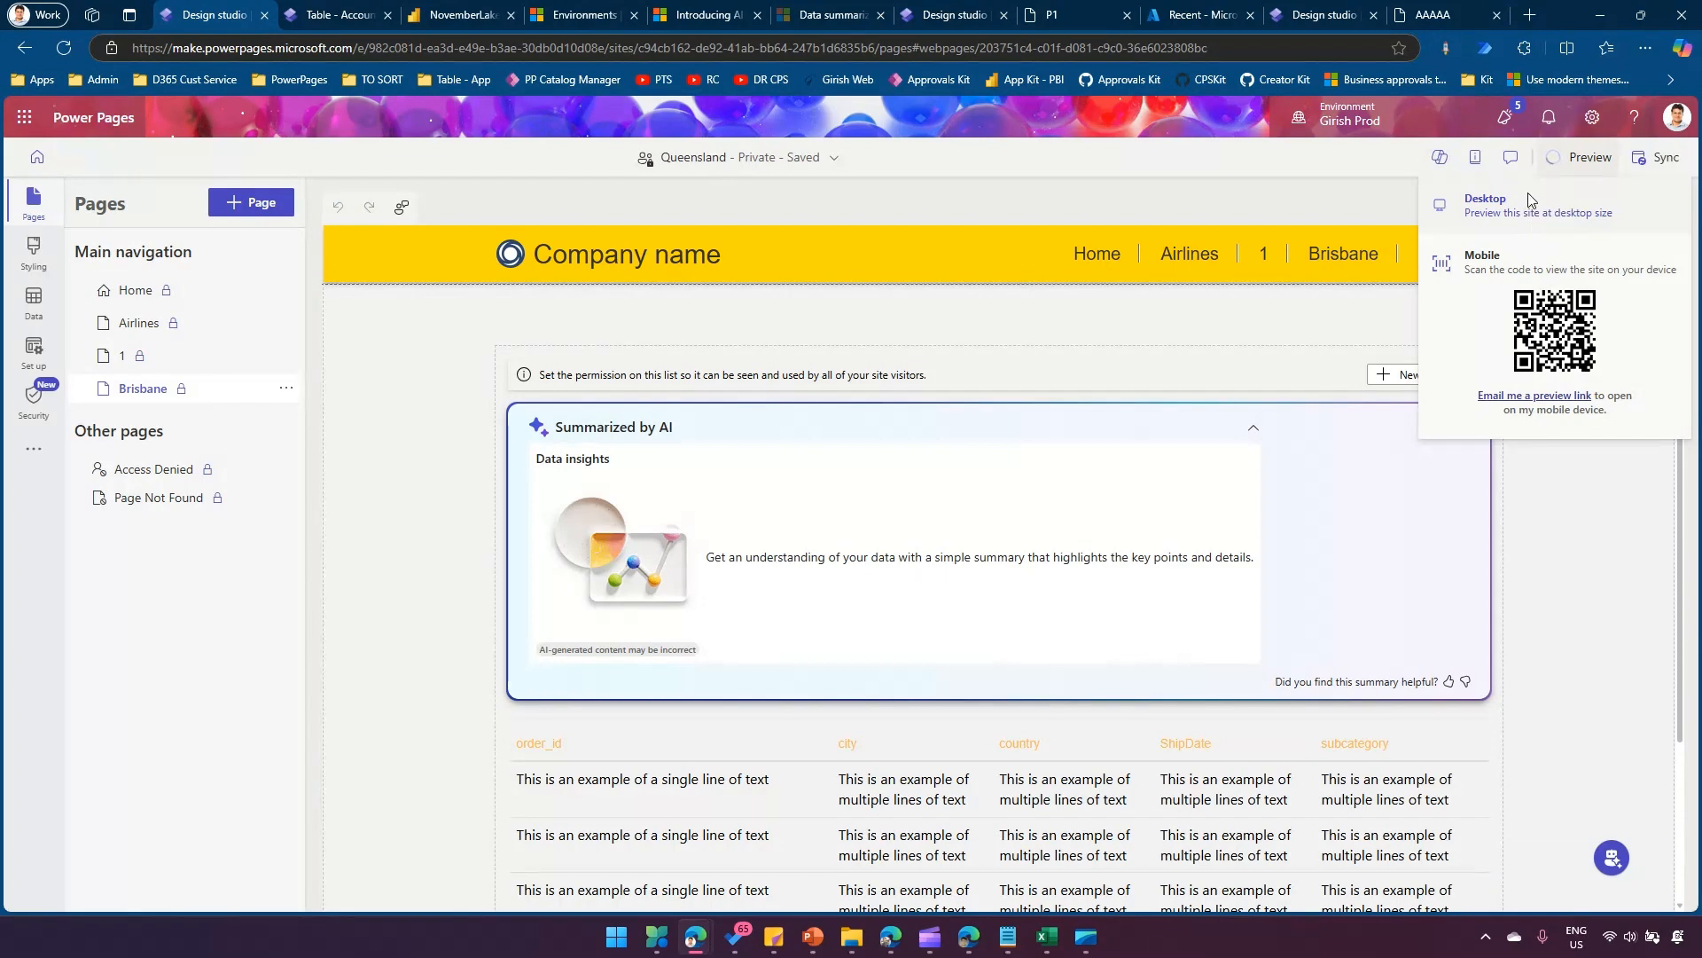
pyautogui.click(1485, 199)
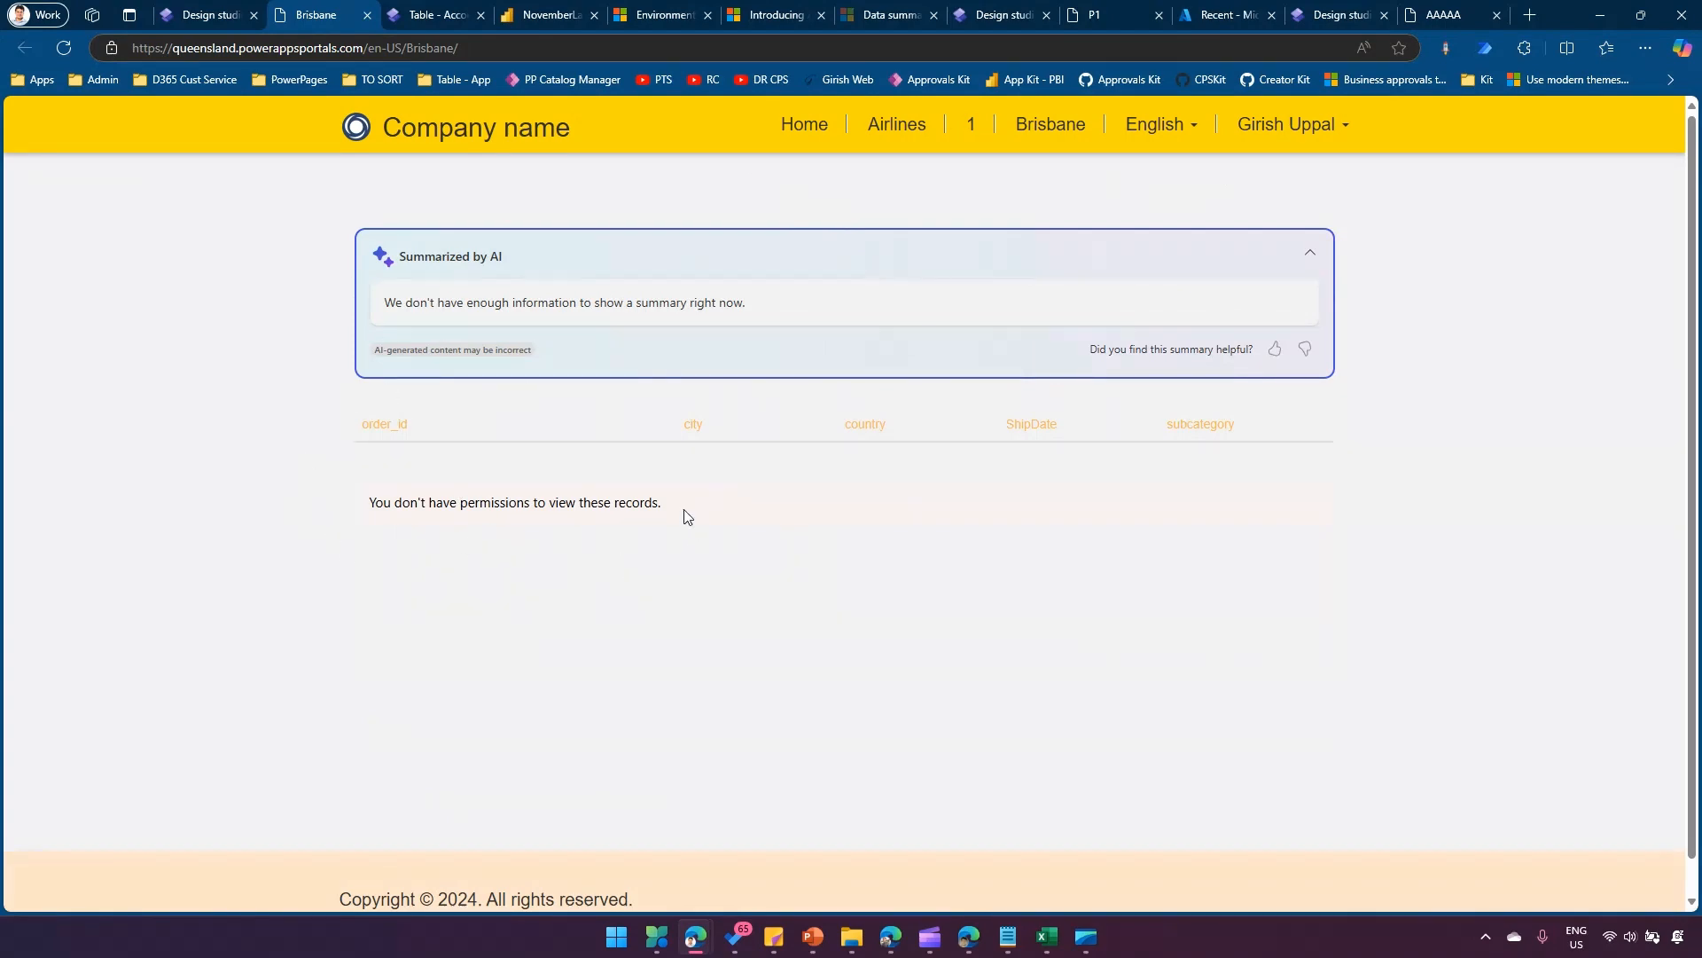
# Set up a new table permission for the Brisbane page's list, granting Delete, Append, Create, Append to and Update in addition to Read.
pyautogui.click(200, 15)
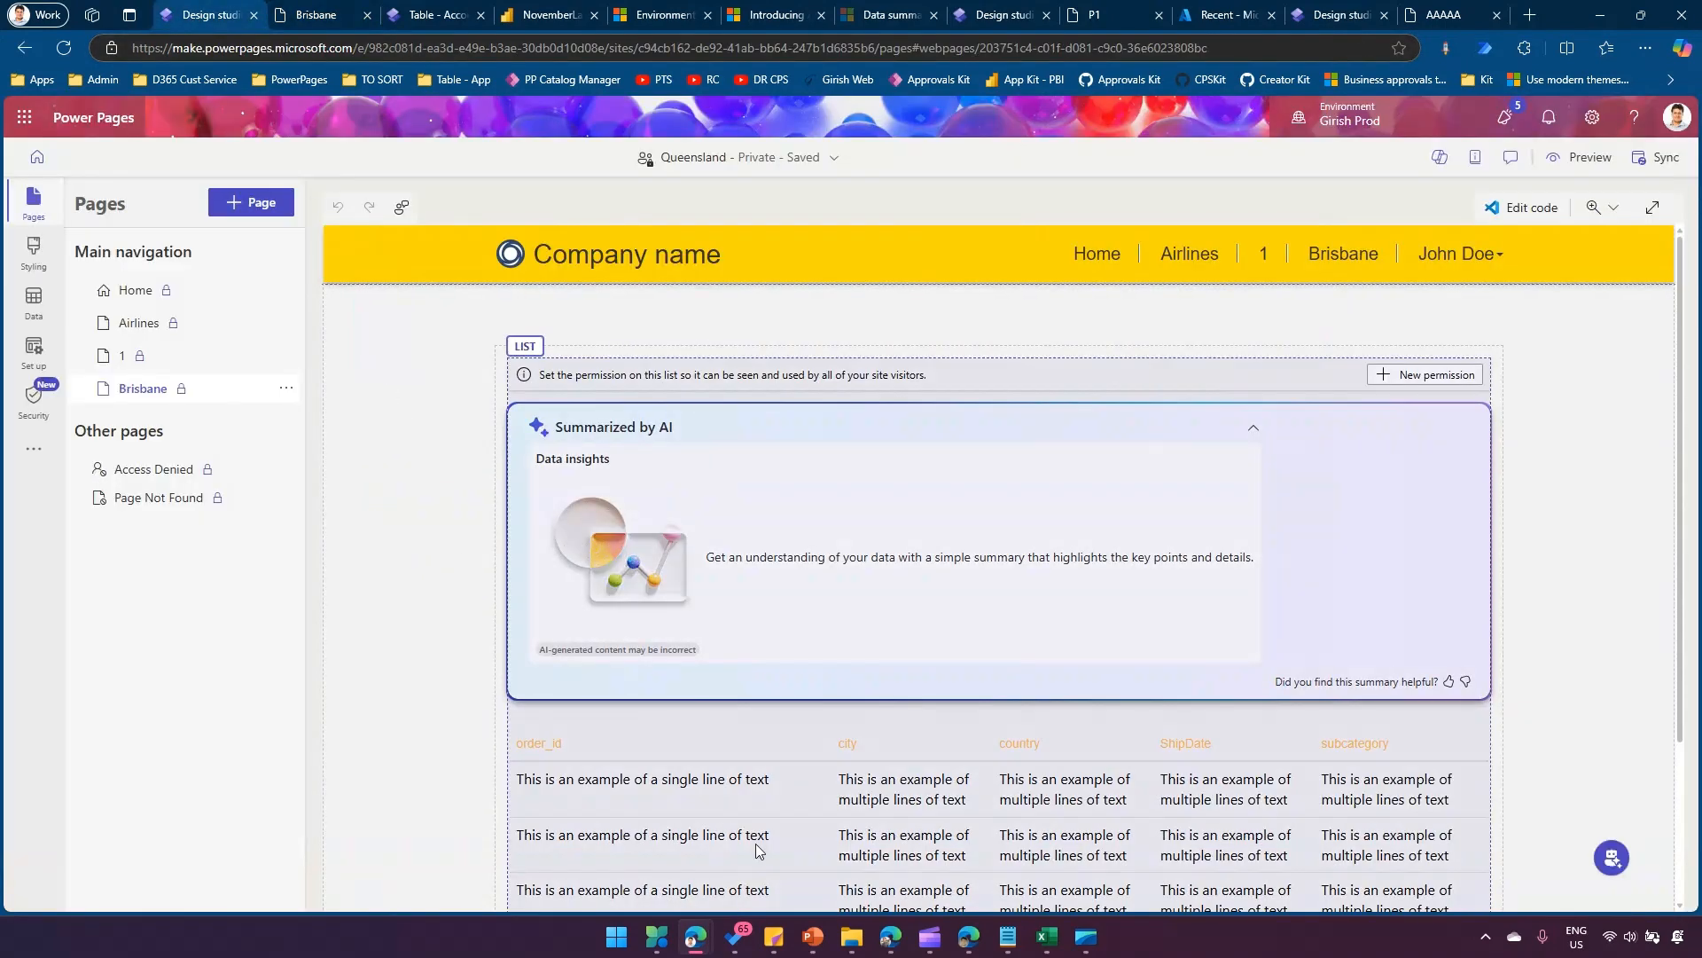
pyautogui.scroll(-2, 753, 842)
pyautogui.click(1064, 715)
pyautogui.click(1399, 340)
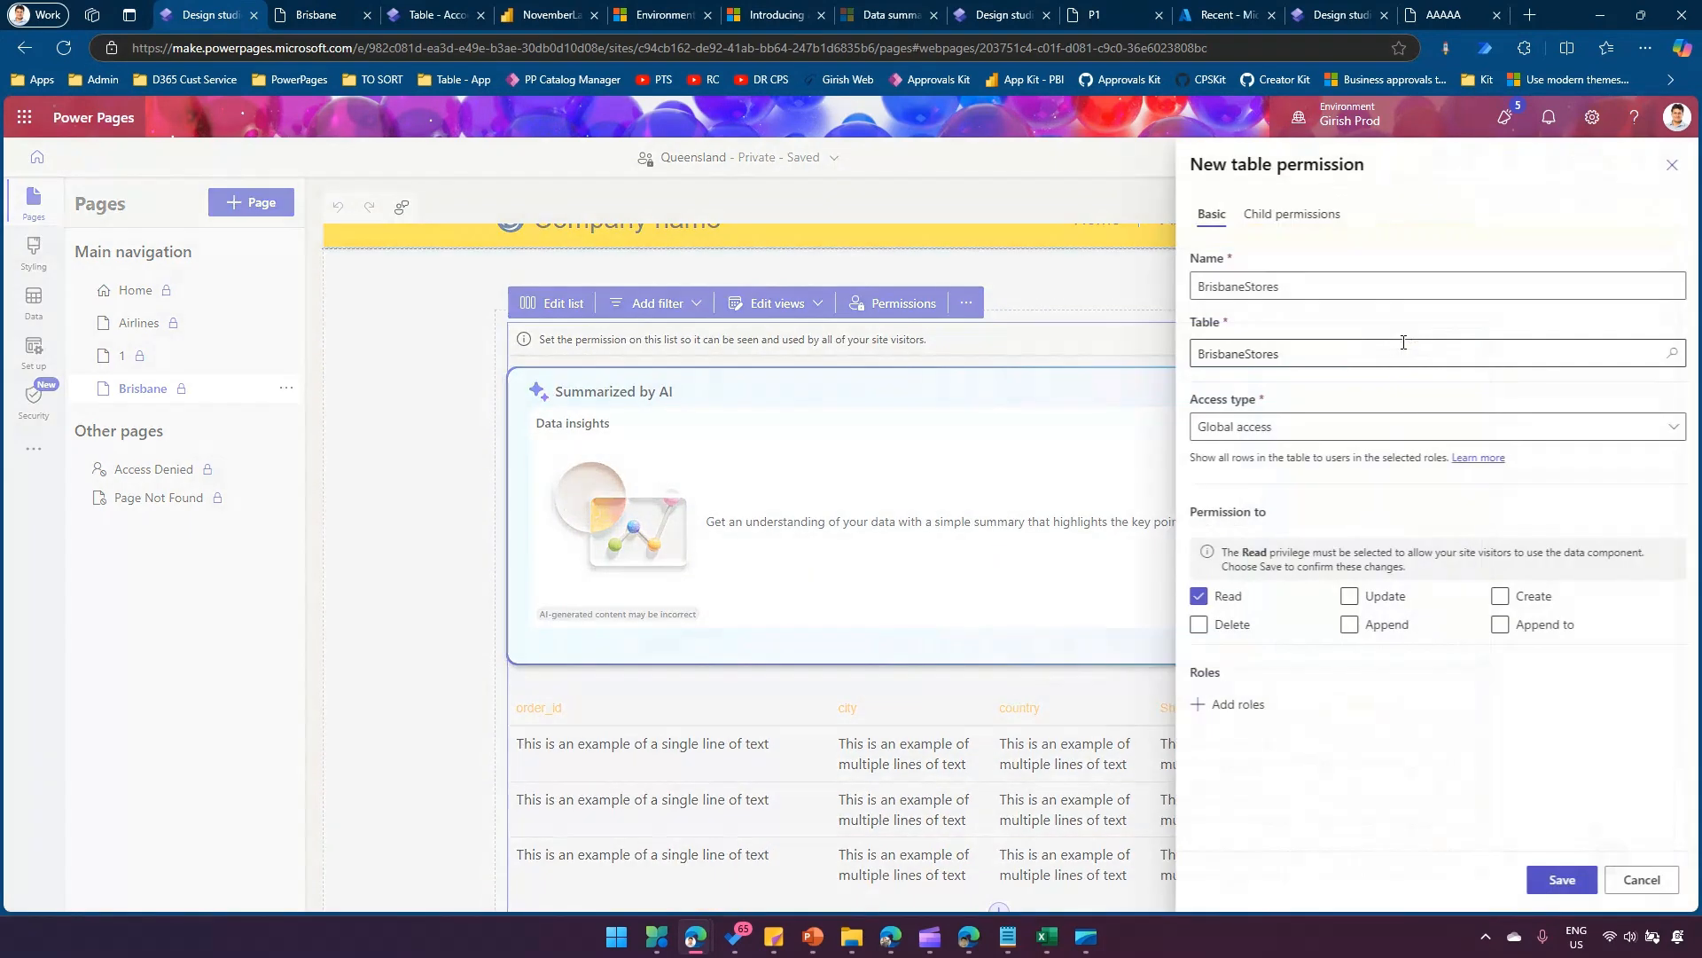
pyautogui.click(1197, 624)
pyautogui.click(1348, 624)
pyautogui.click(1499, 596)
pyautogui.click(1499, 624)
pyautogui.click(1347, 596)
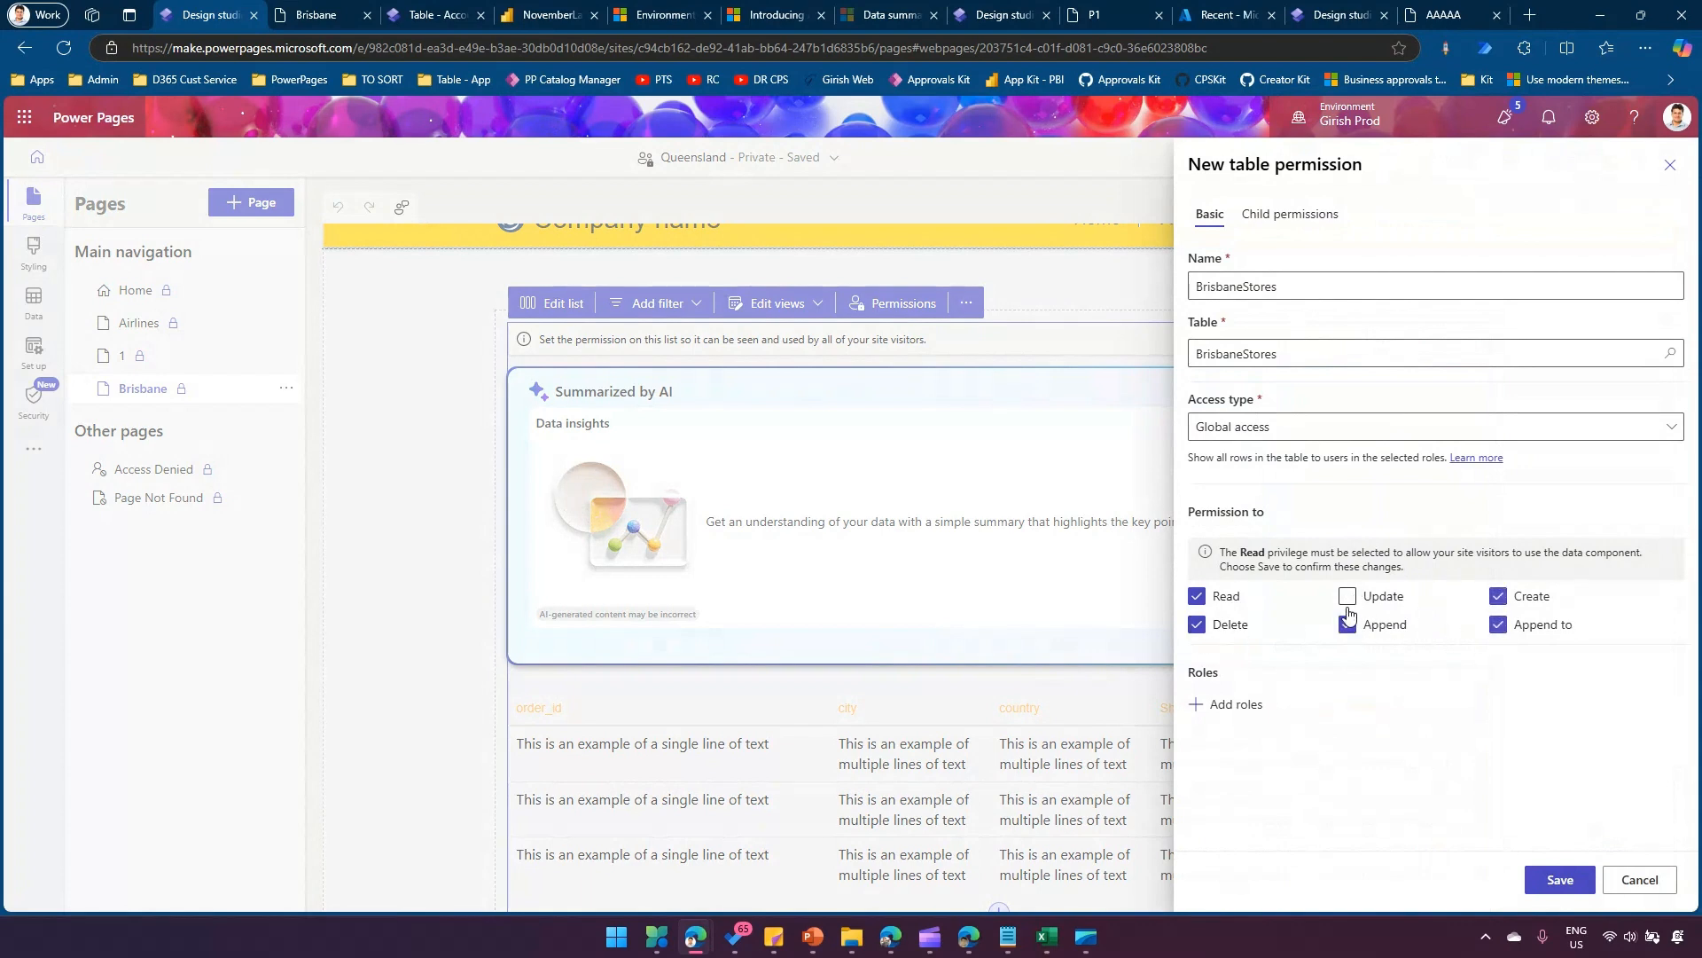
# Assign the Authenticated Users role to the BrisbaneStores table permission and save it.
pyautogui.click(1246, 714)
pyautogui.click(998, 789)
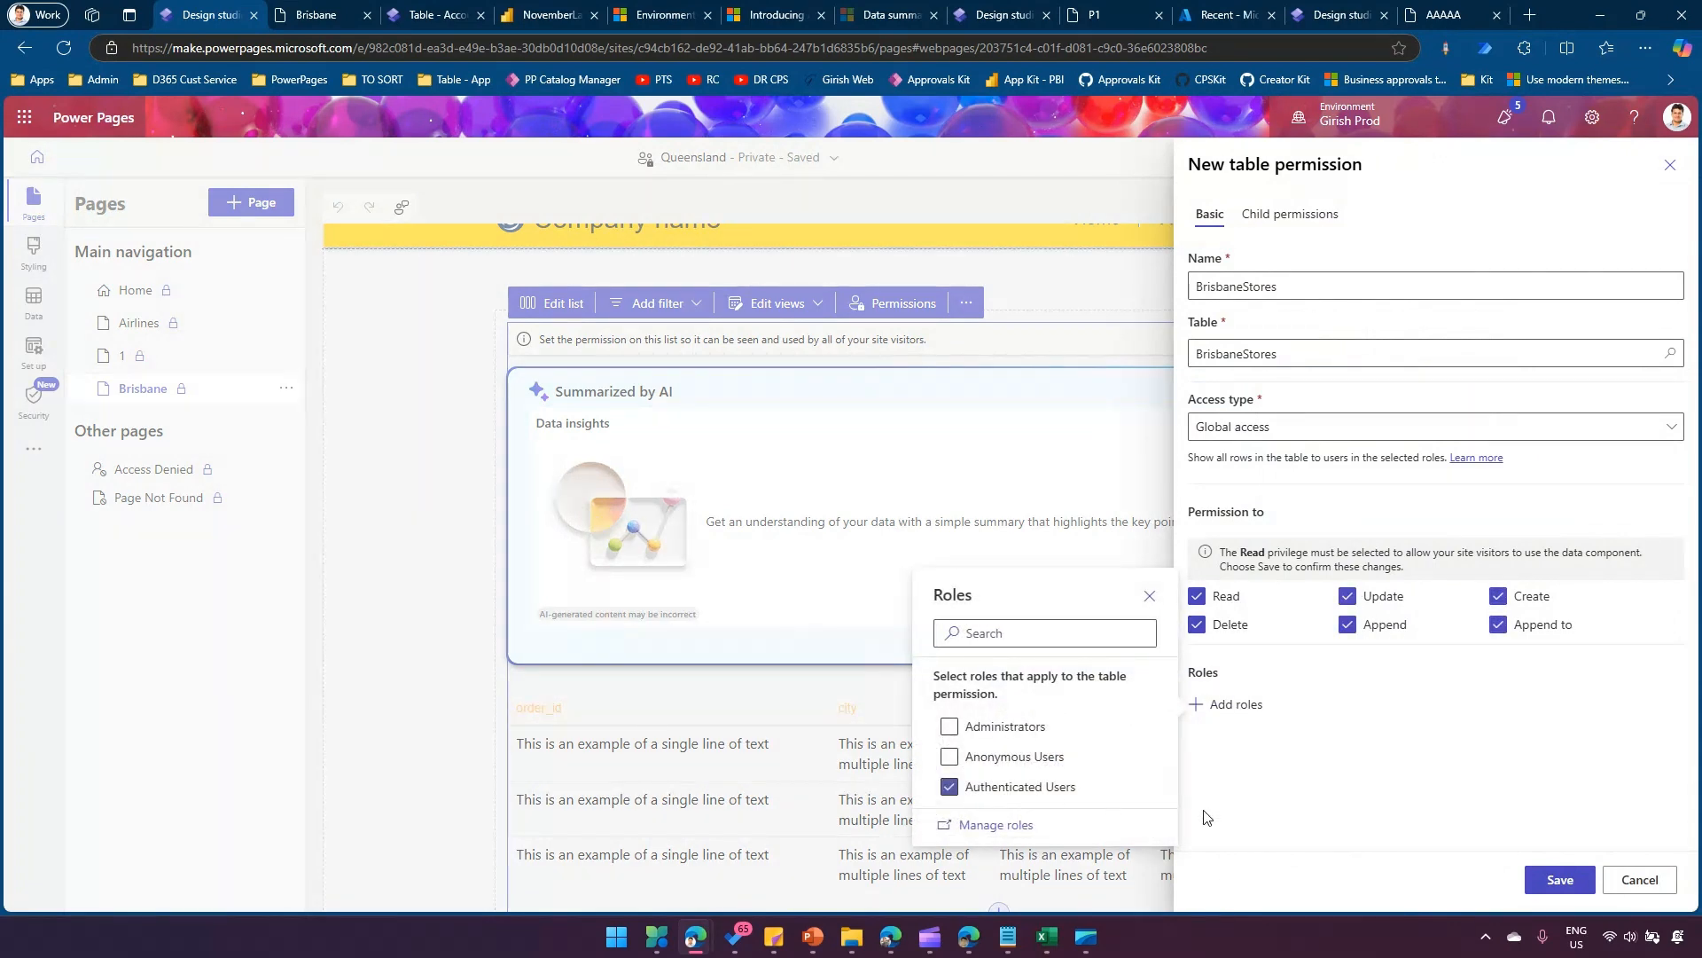
pyautogui.click(1560, 879)
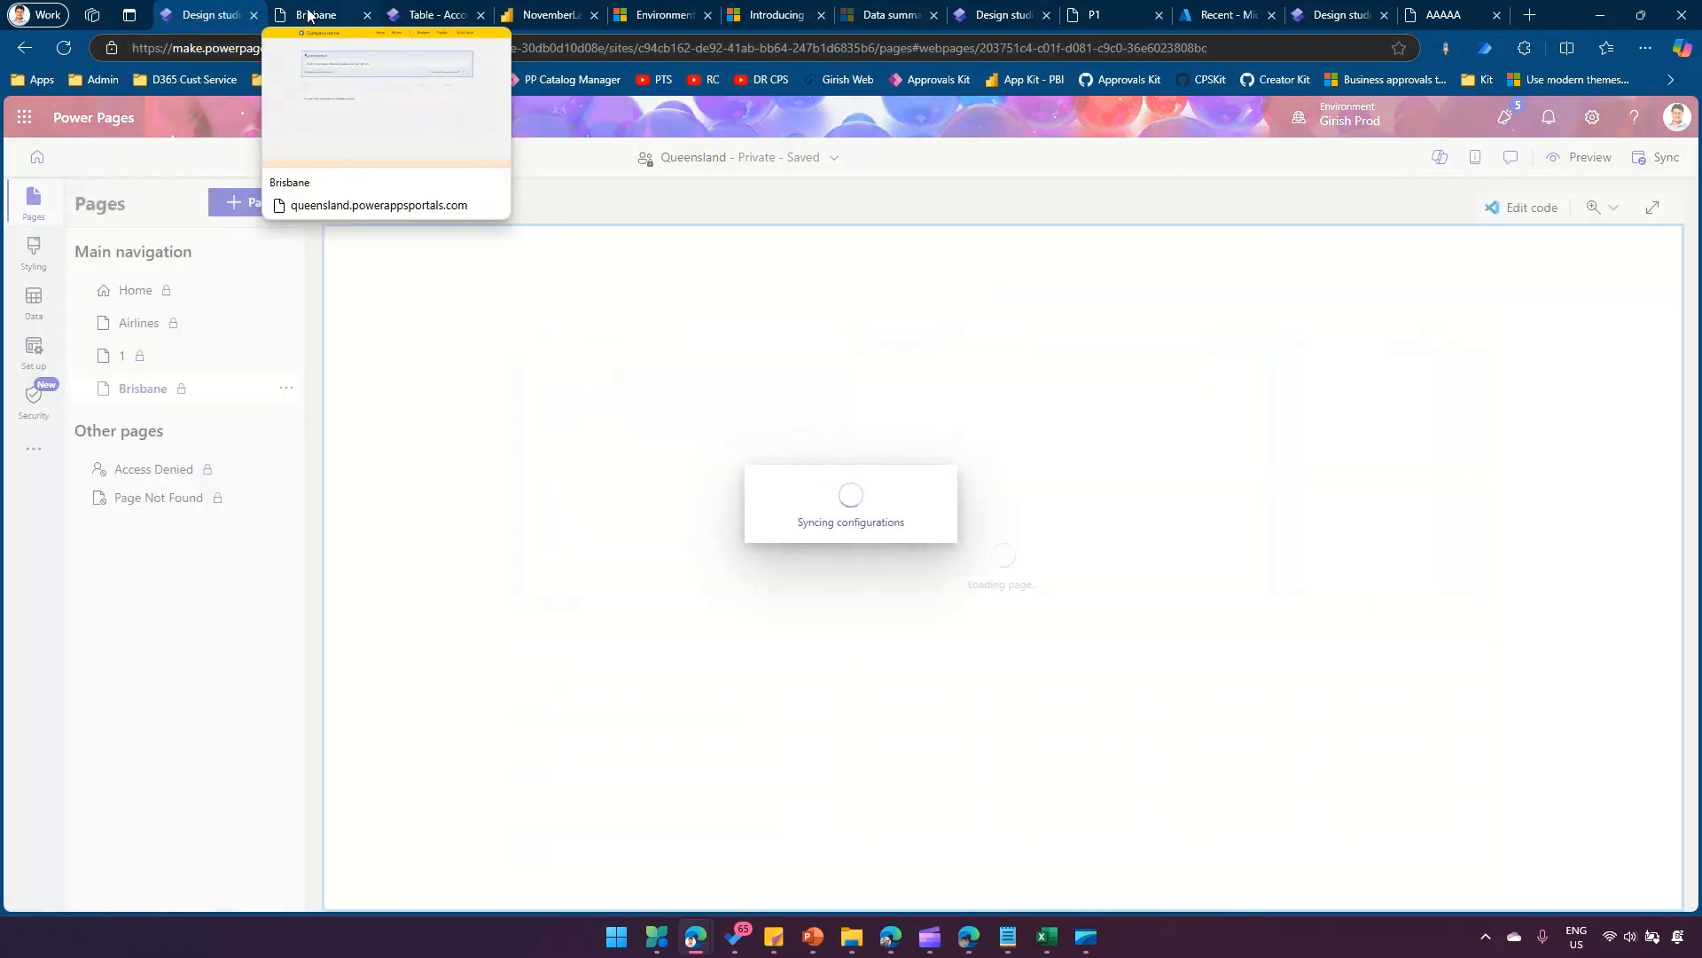
# Review the BrisbaneStores records in the list on the previewed Brisbane page.
pyautogui.click(308, 14)
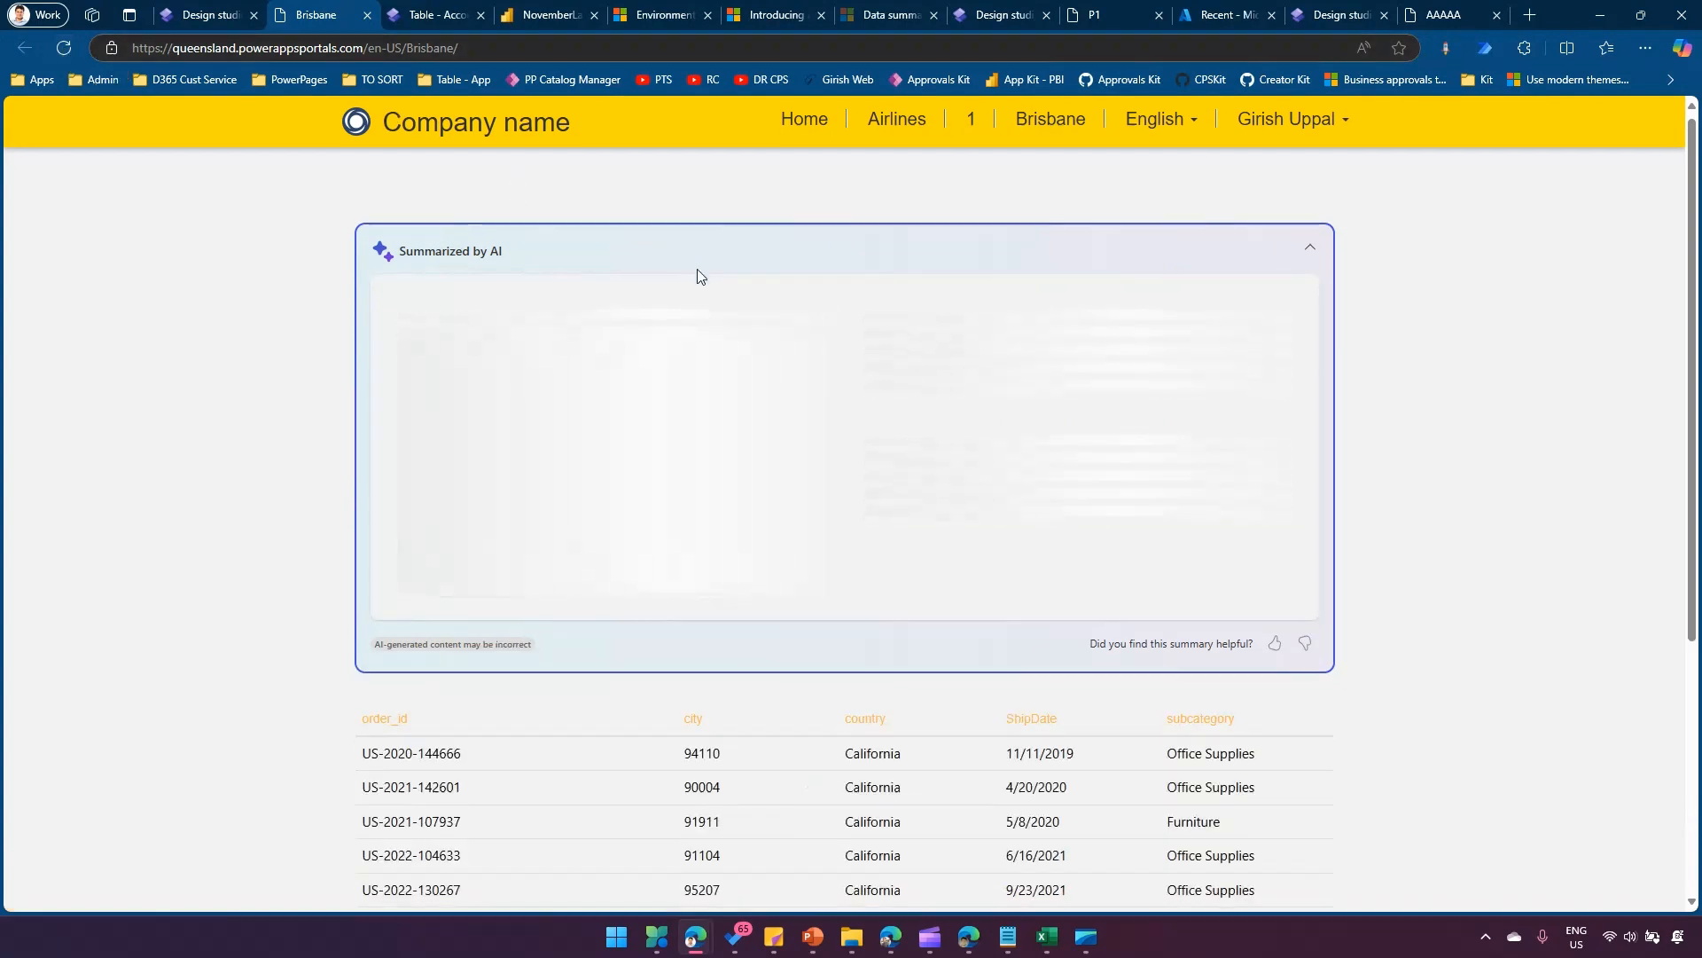
pyautogui.scroll(-1, 1032, 558)
pyautogui.scroll(-3, 1030, 556)
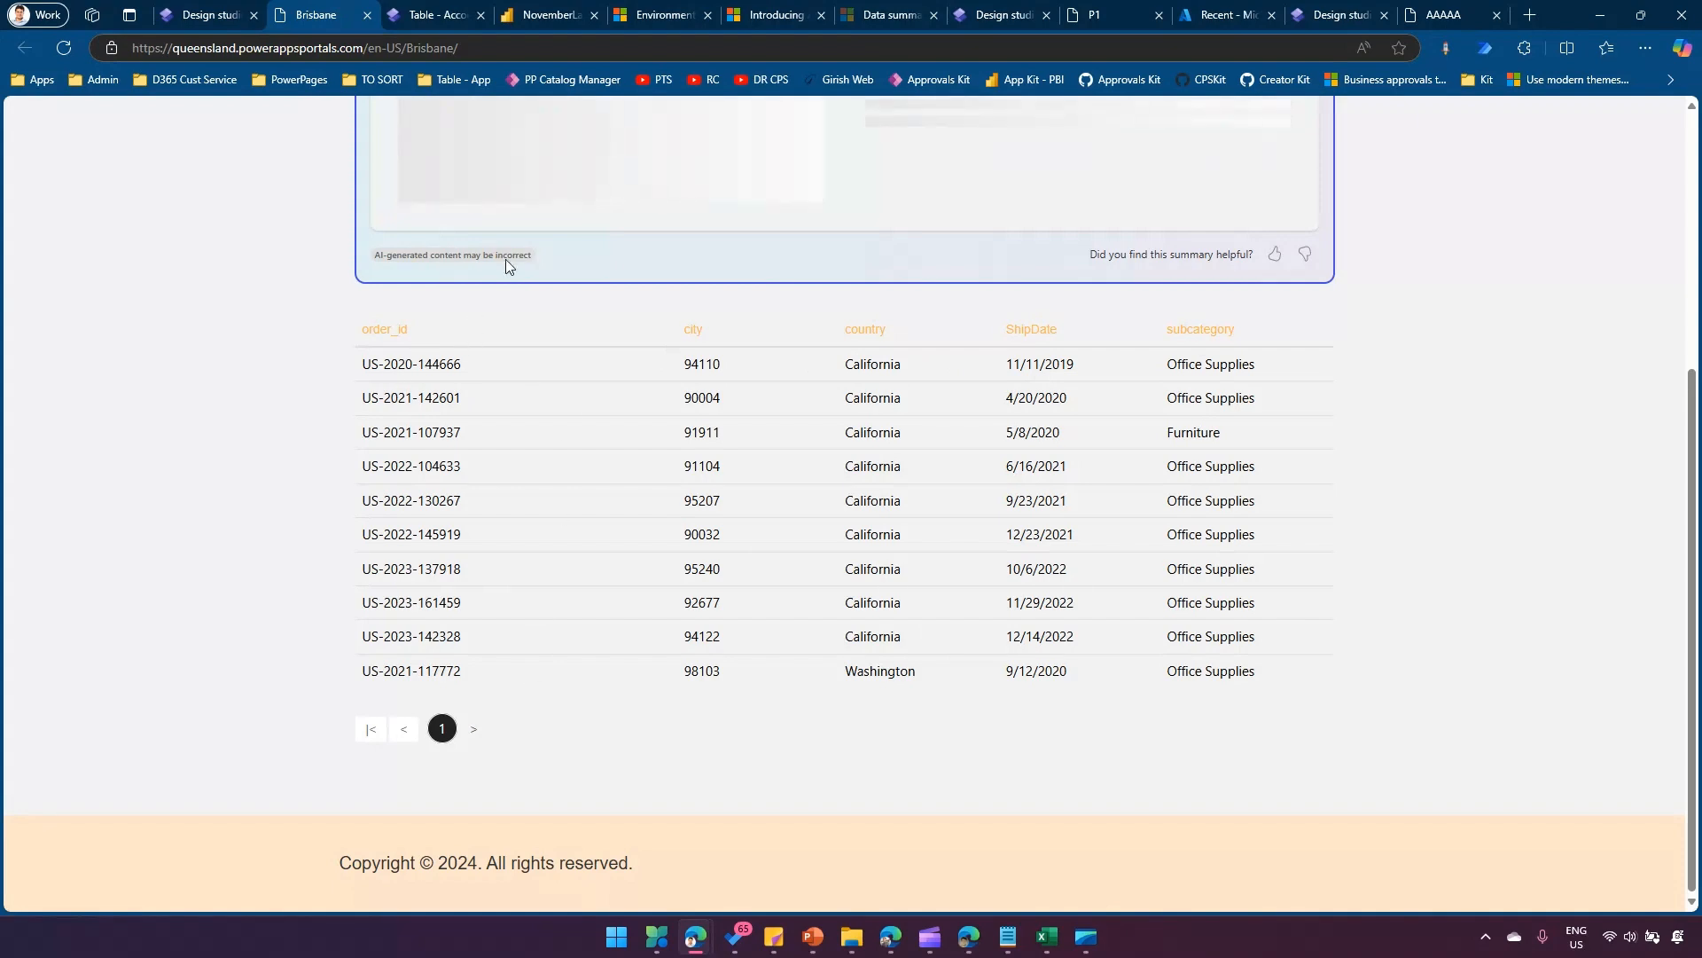
# Switch to Power BI, go to PP Workspace and open NovemberLakehouse from its lineage view.
pyautogui.click(538, 20)
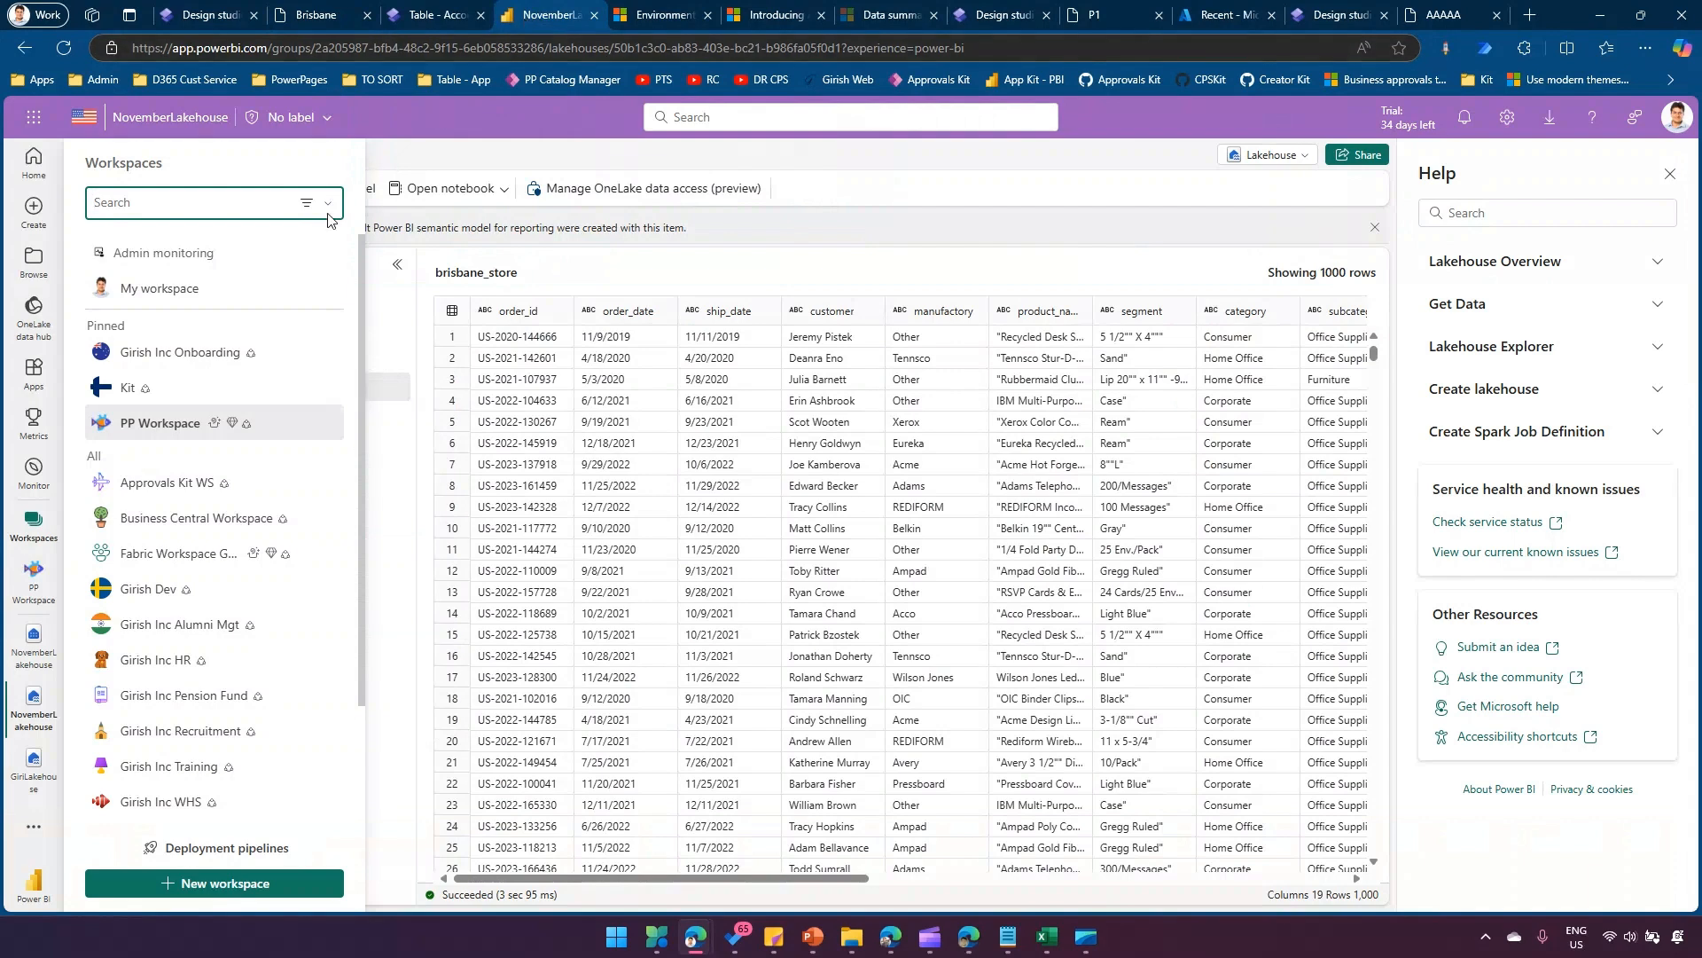
pyautogui.click(156, 426)
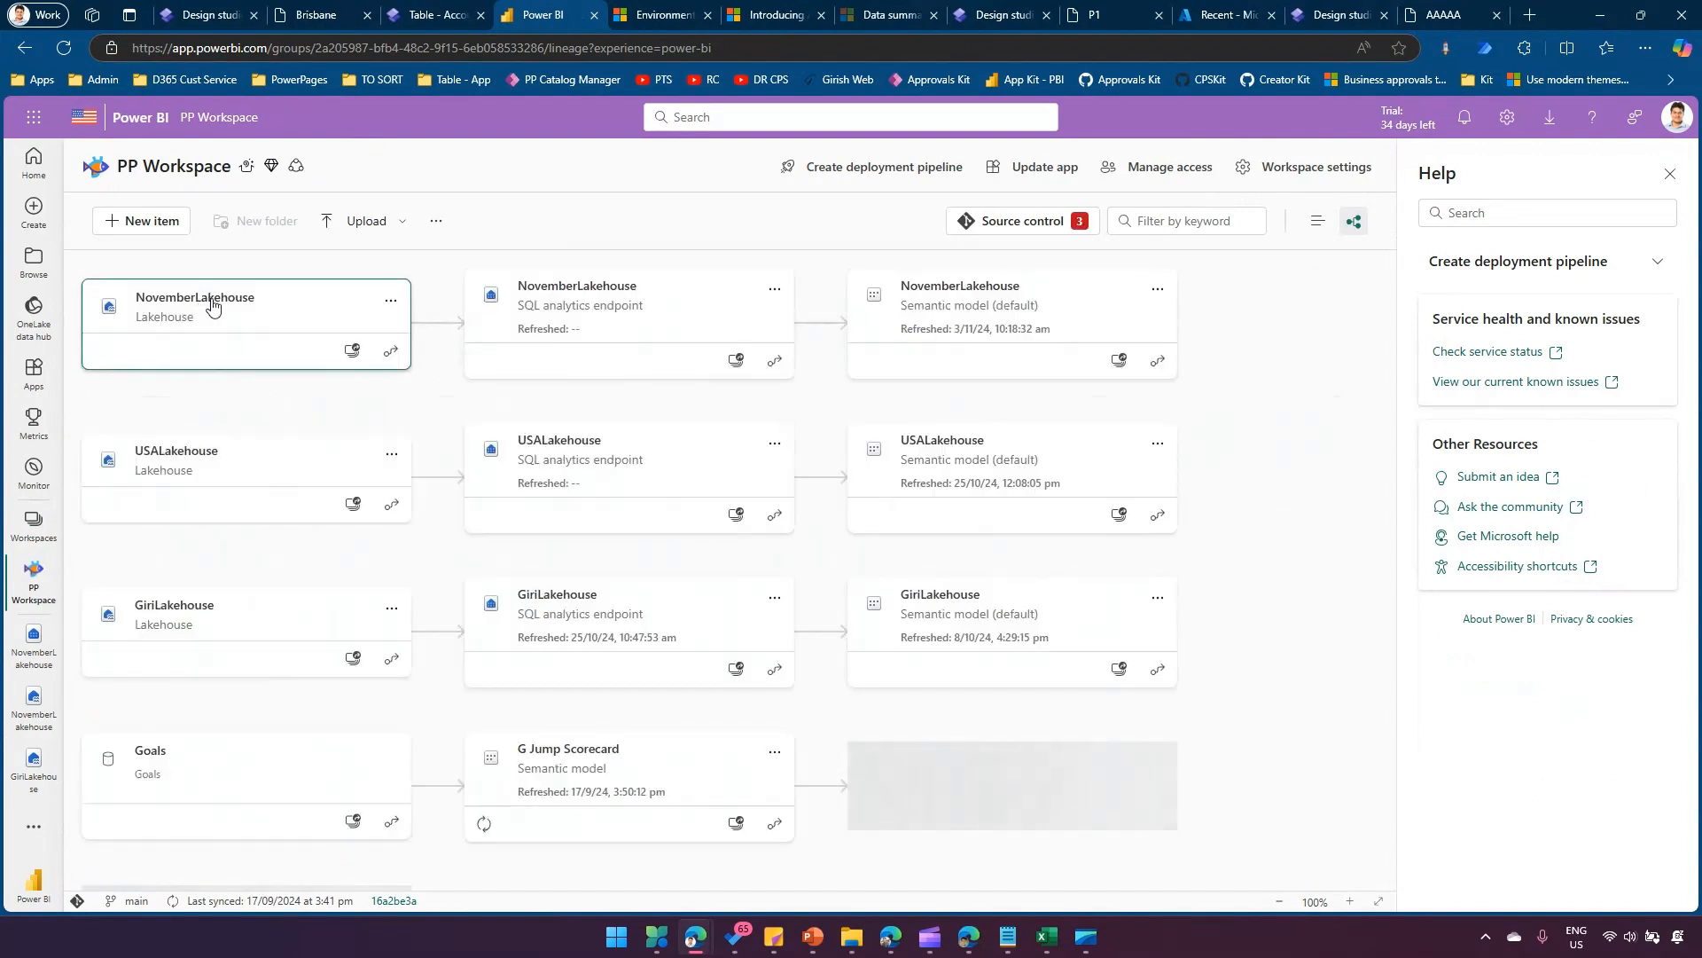
pyautogui.click(234, 301)
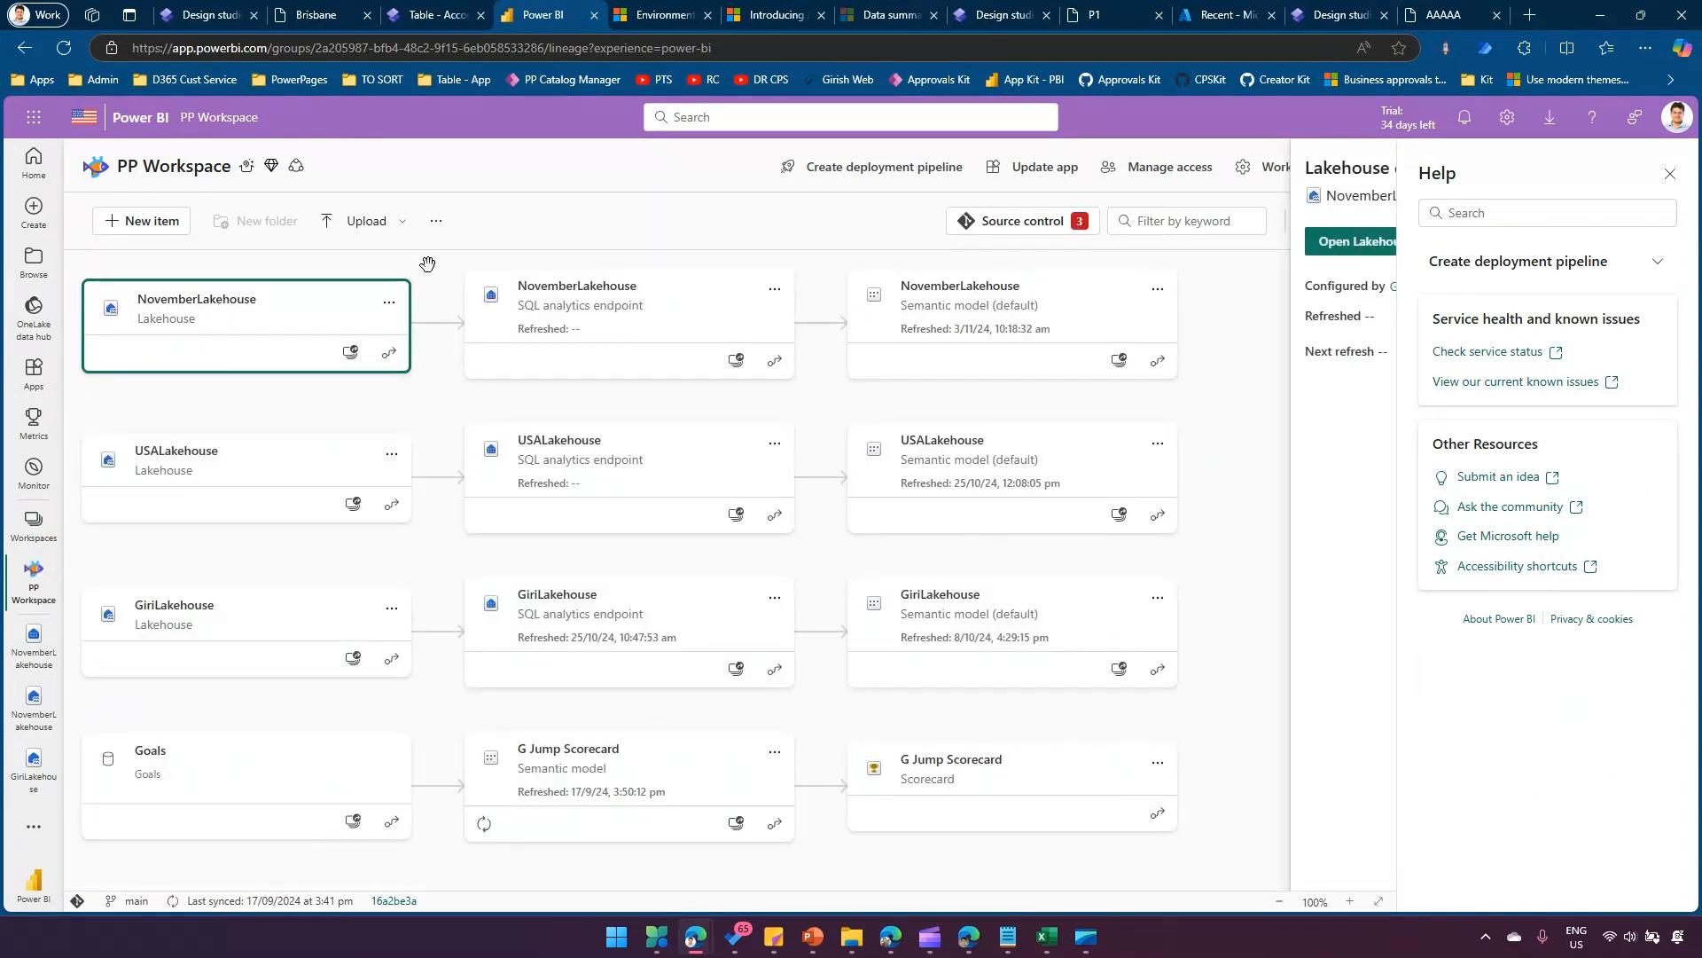
pyautogui.click(1670, 174)
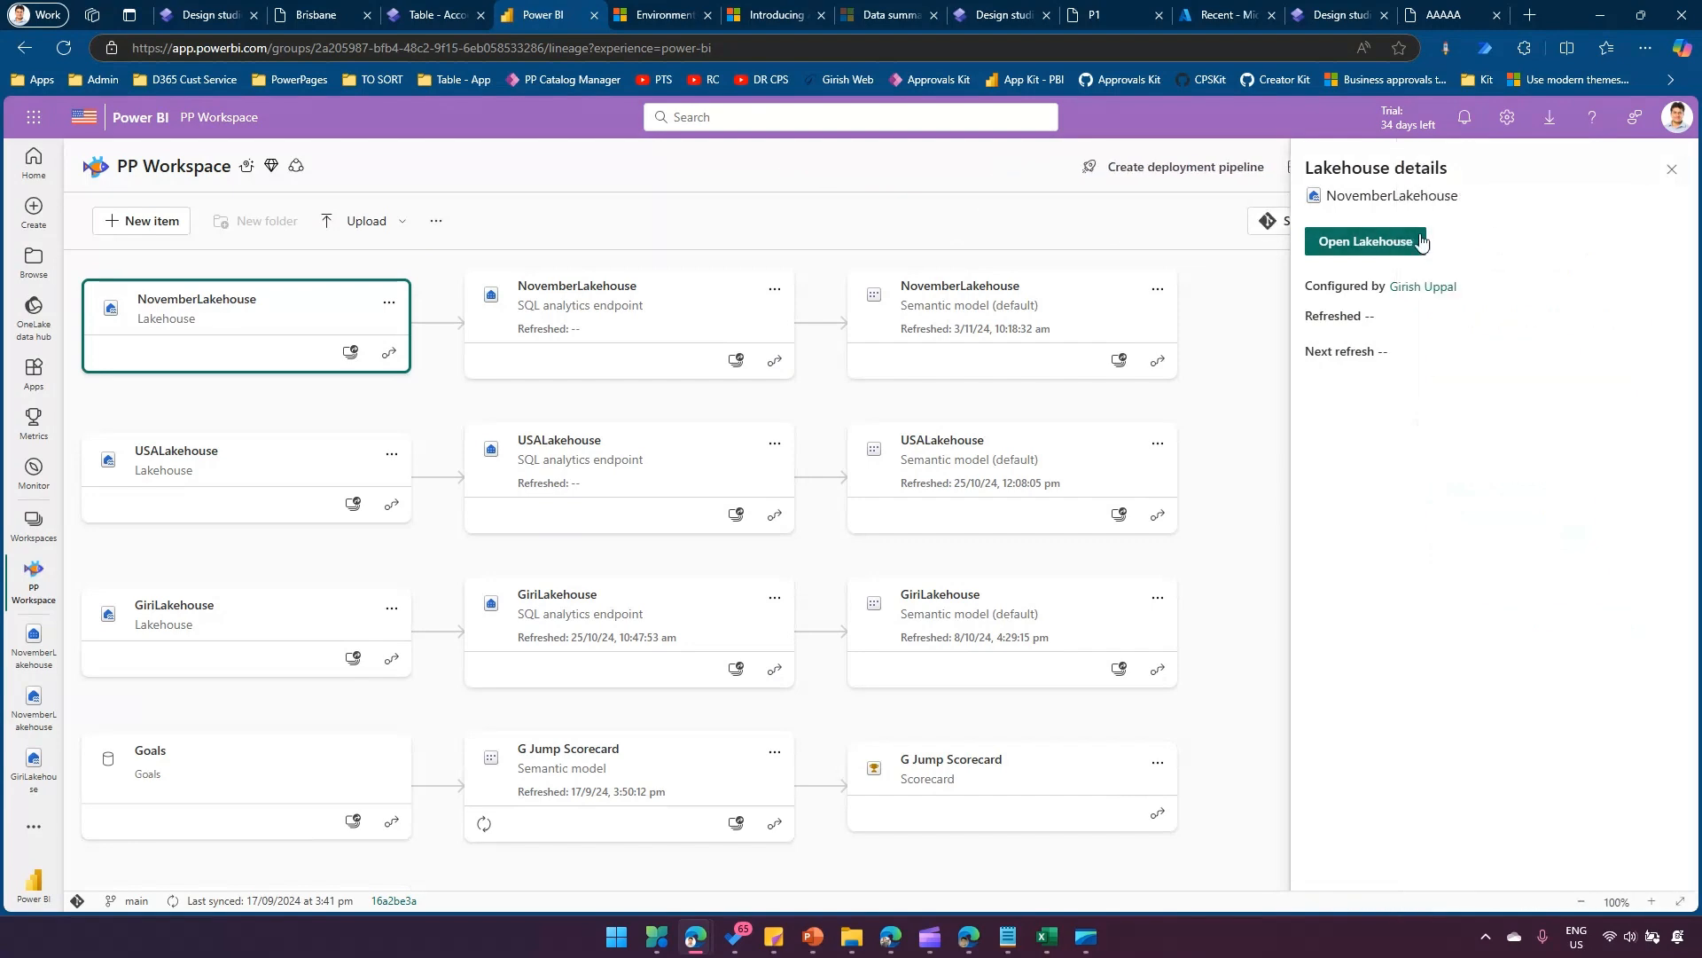
pyautogui.click(1420, 241)
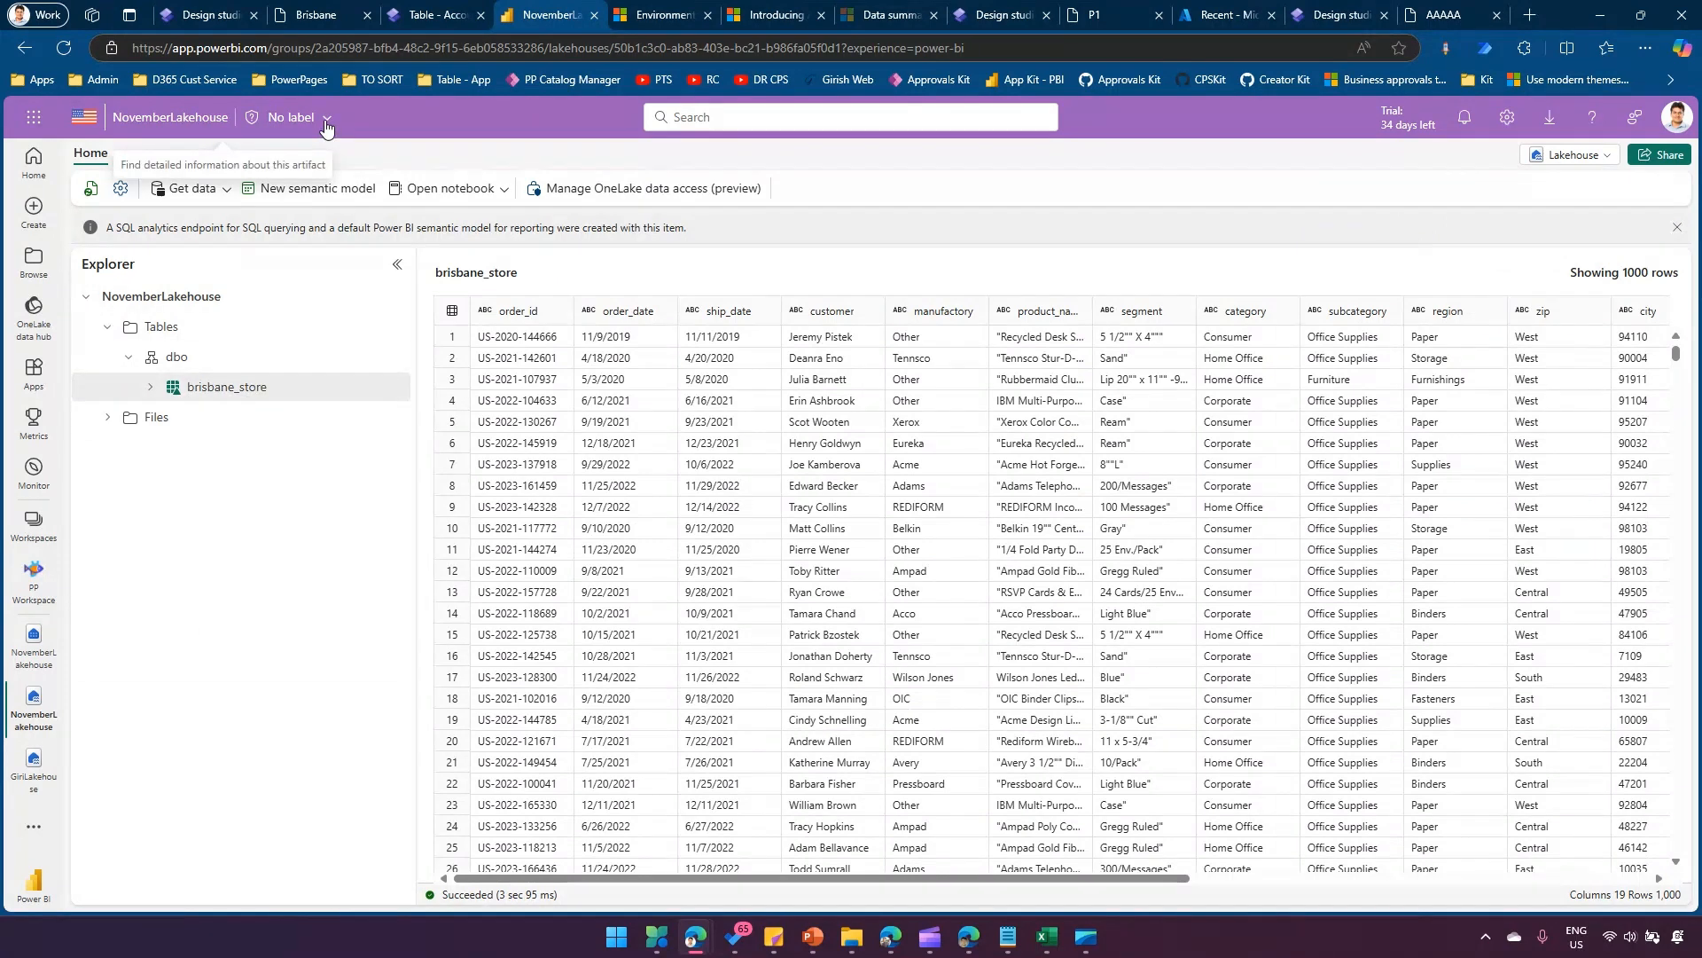
# Check where the Power BI tenant's data is stored in the About Power BI details, and close them.
pyautogui.click(1675, 117)
pyautogui.click(1594, 119)
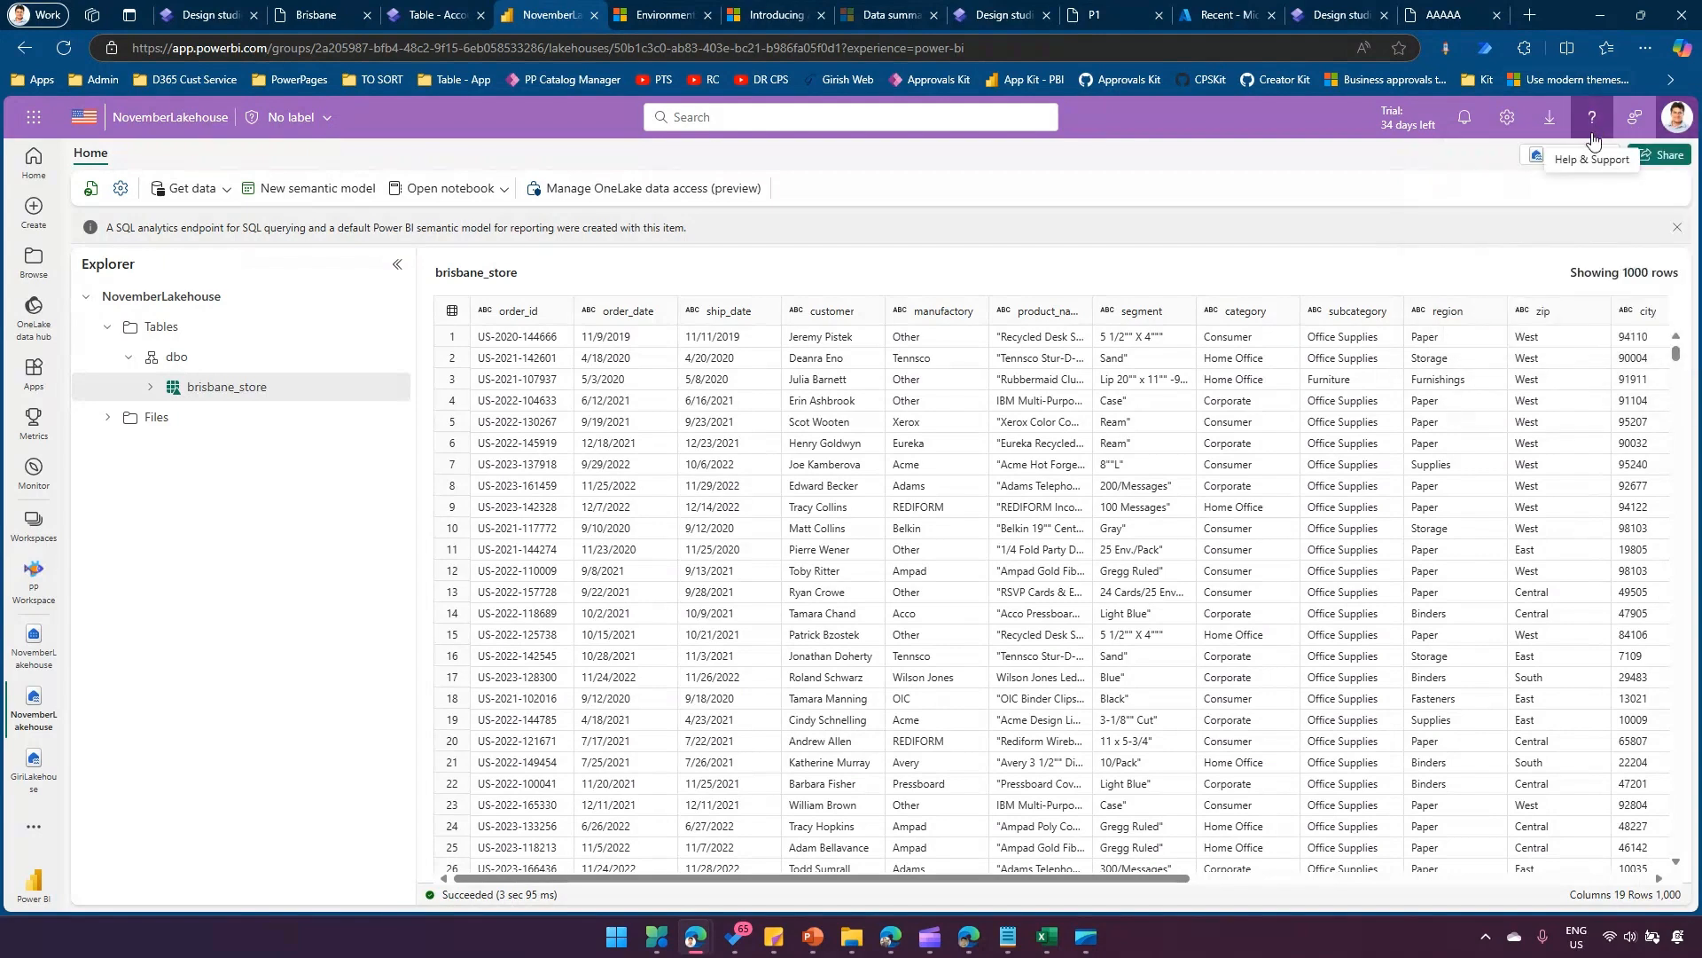
pyautogui.click(1594, 118)
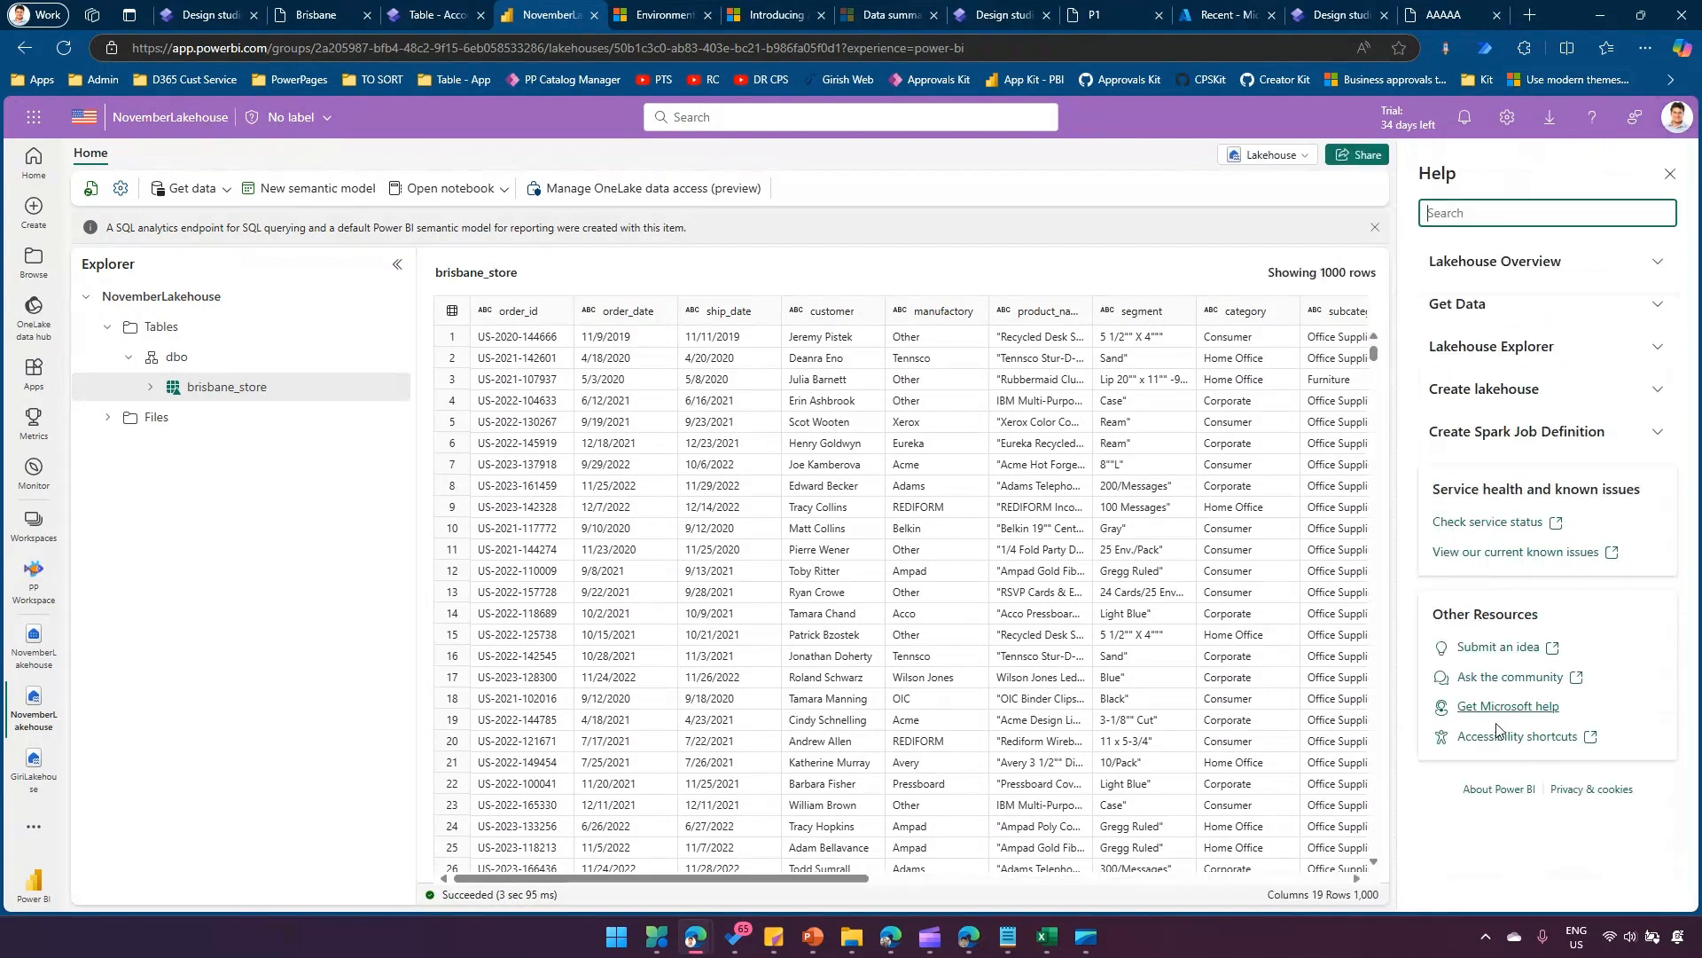
pyautogui.click(1499, 788)
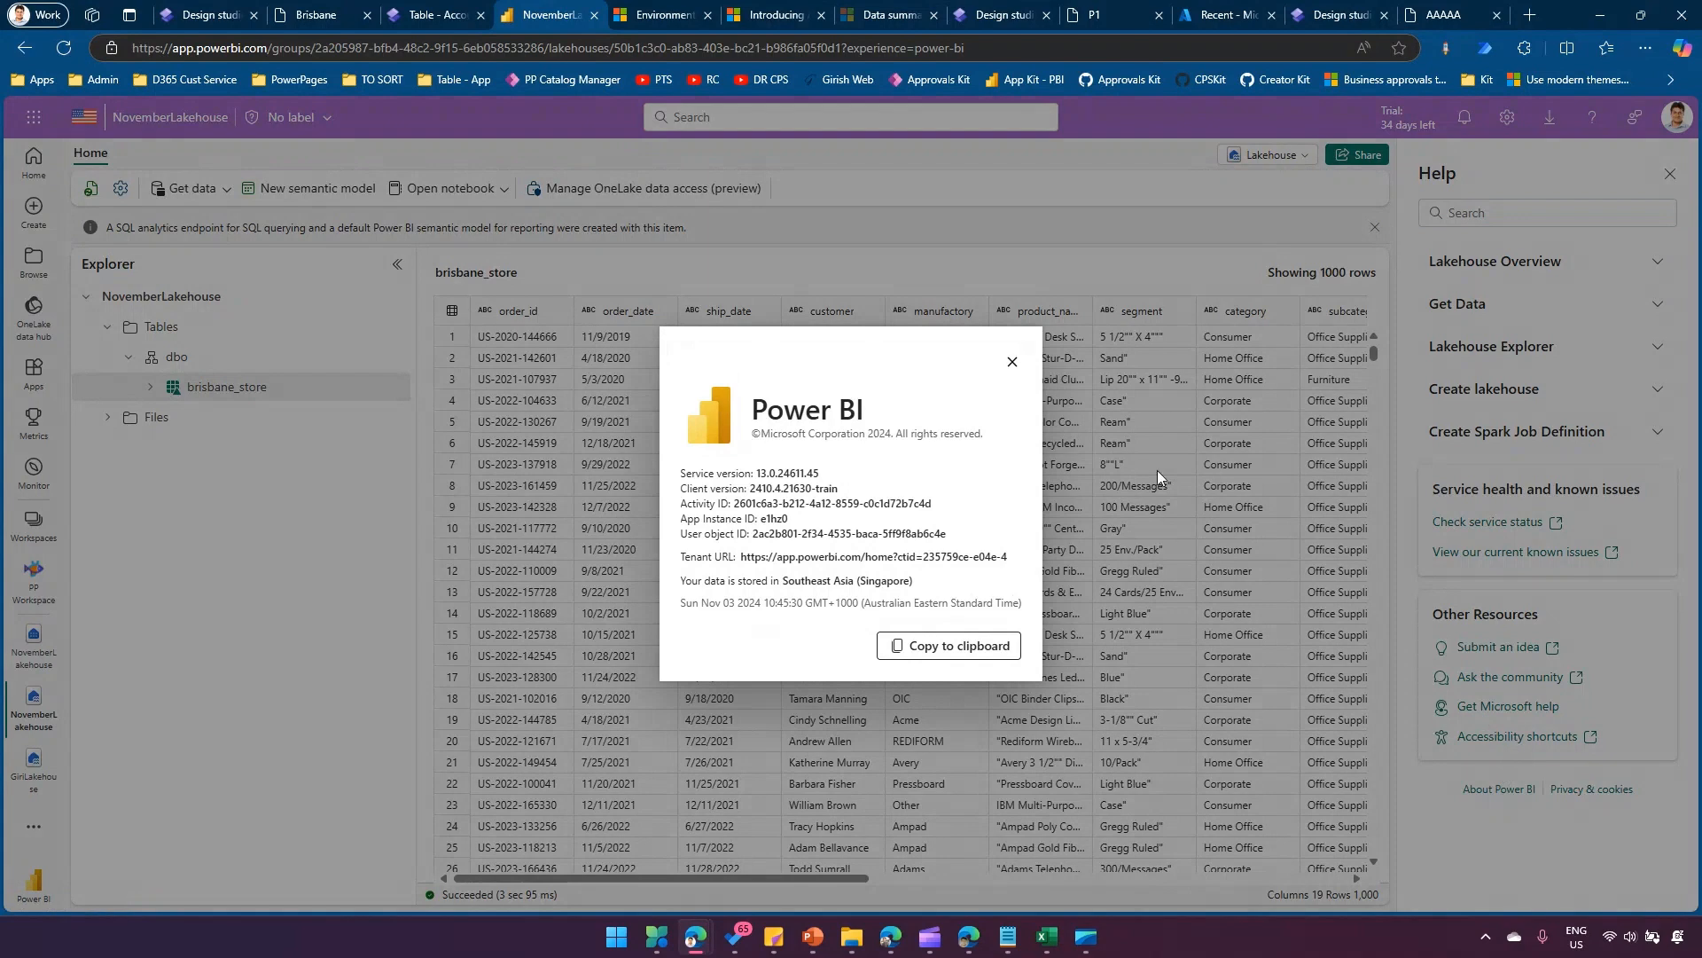
pyautogui.click(1012, 363)
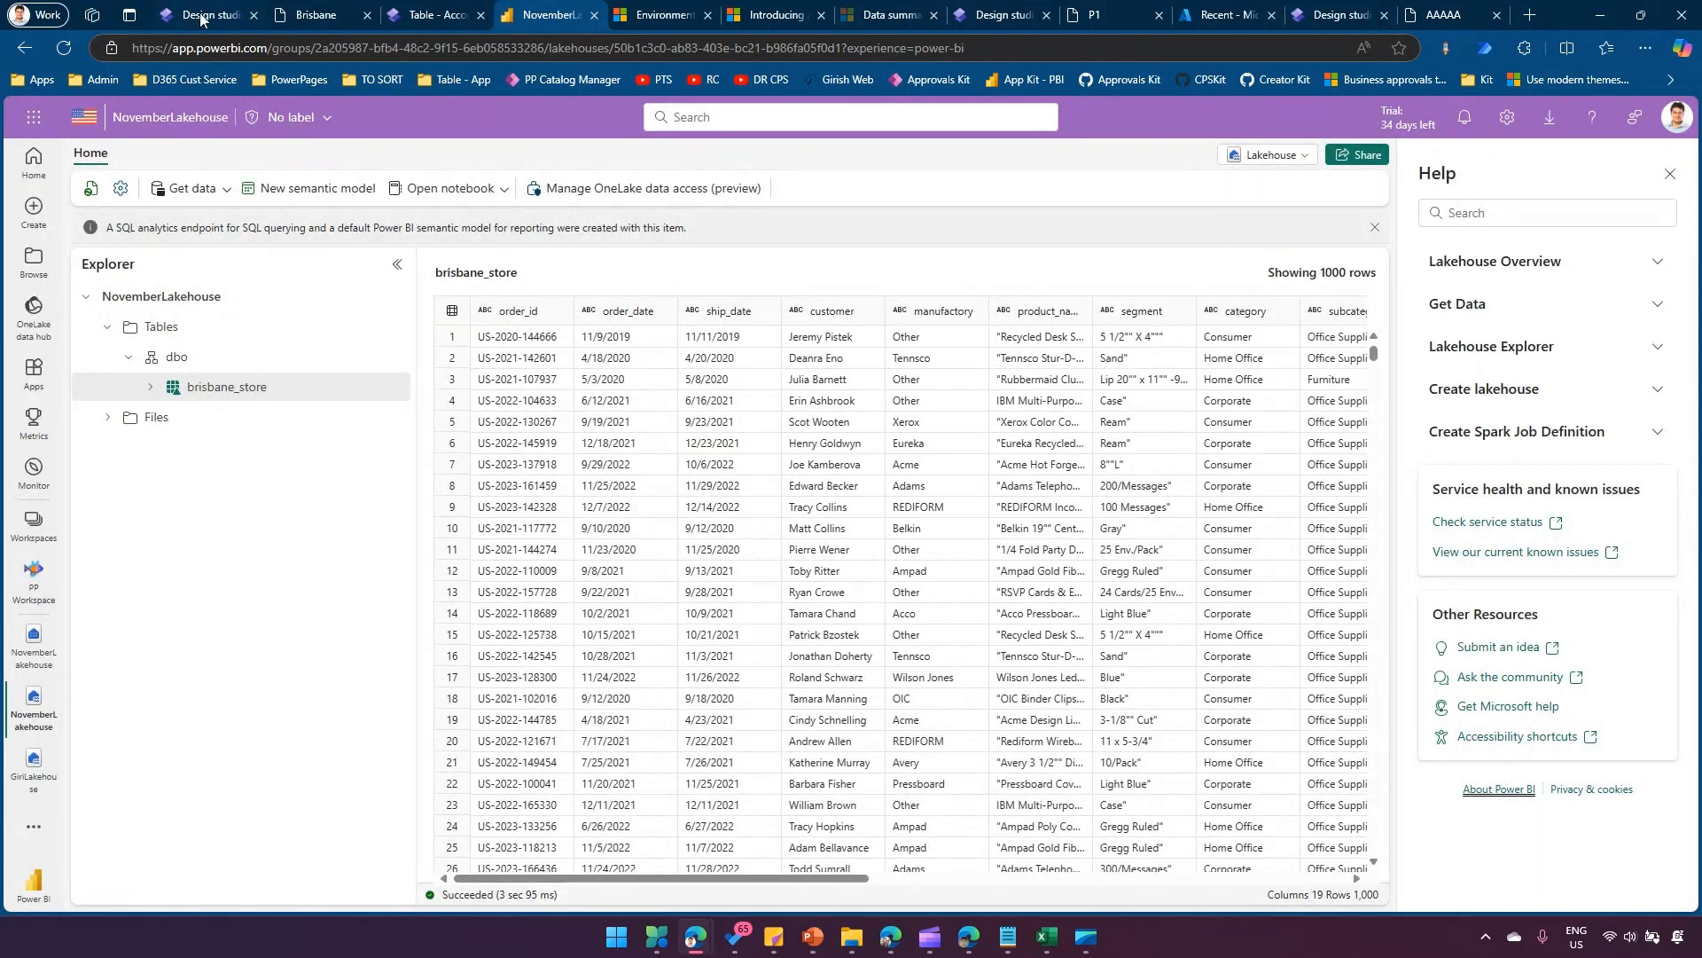
# Switch to the Queensland site's design studio, start a new table from external data with the Microsoft Fabric connection, and cancel at the workspace choice.
pyautogui.click(202, 19)
pyautogui.click(36, 300)
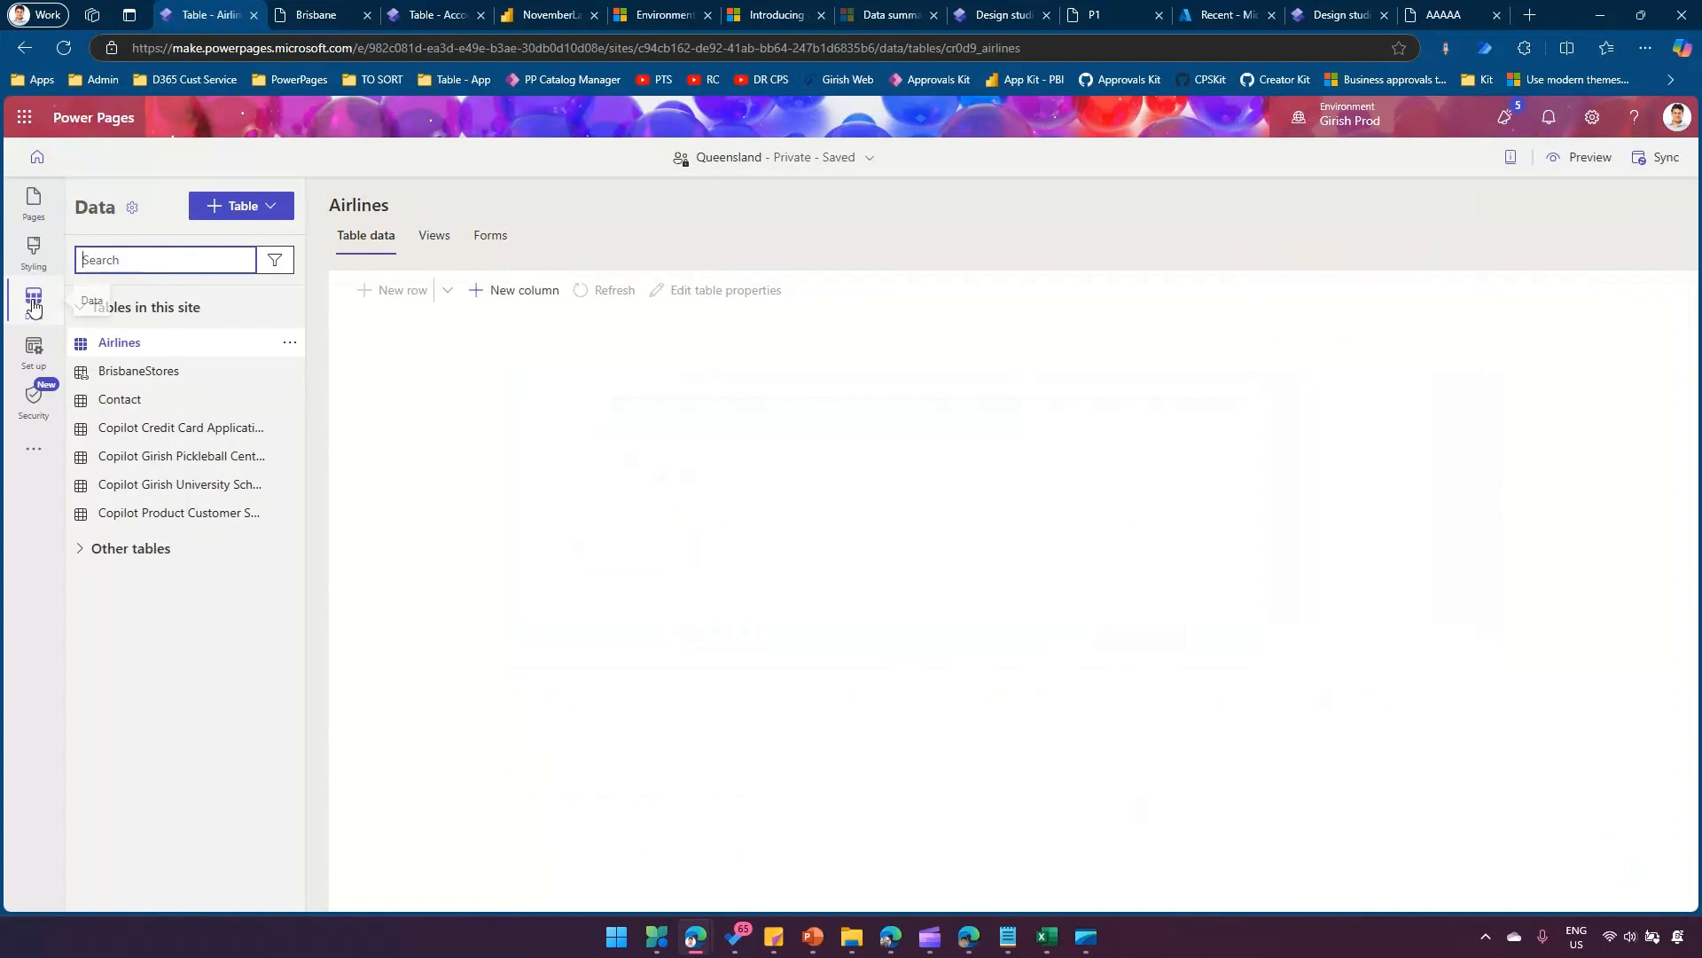
pyautogui.click(282, 211)
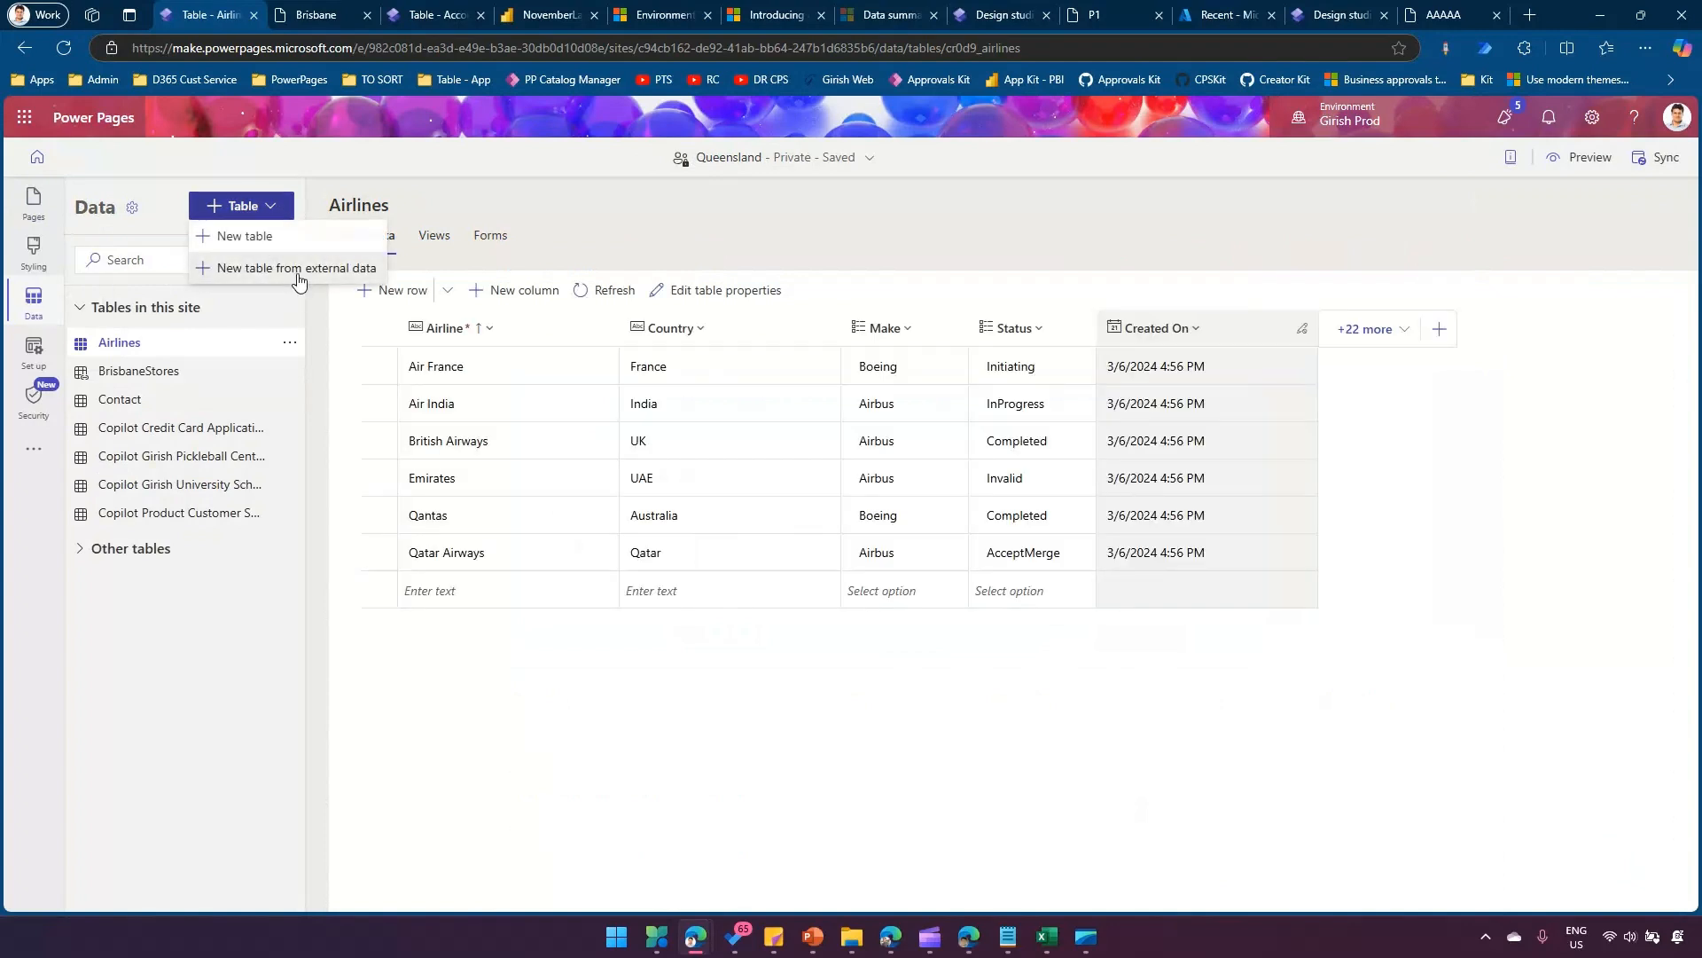
pyautogui.click(298, 270)
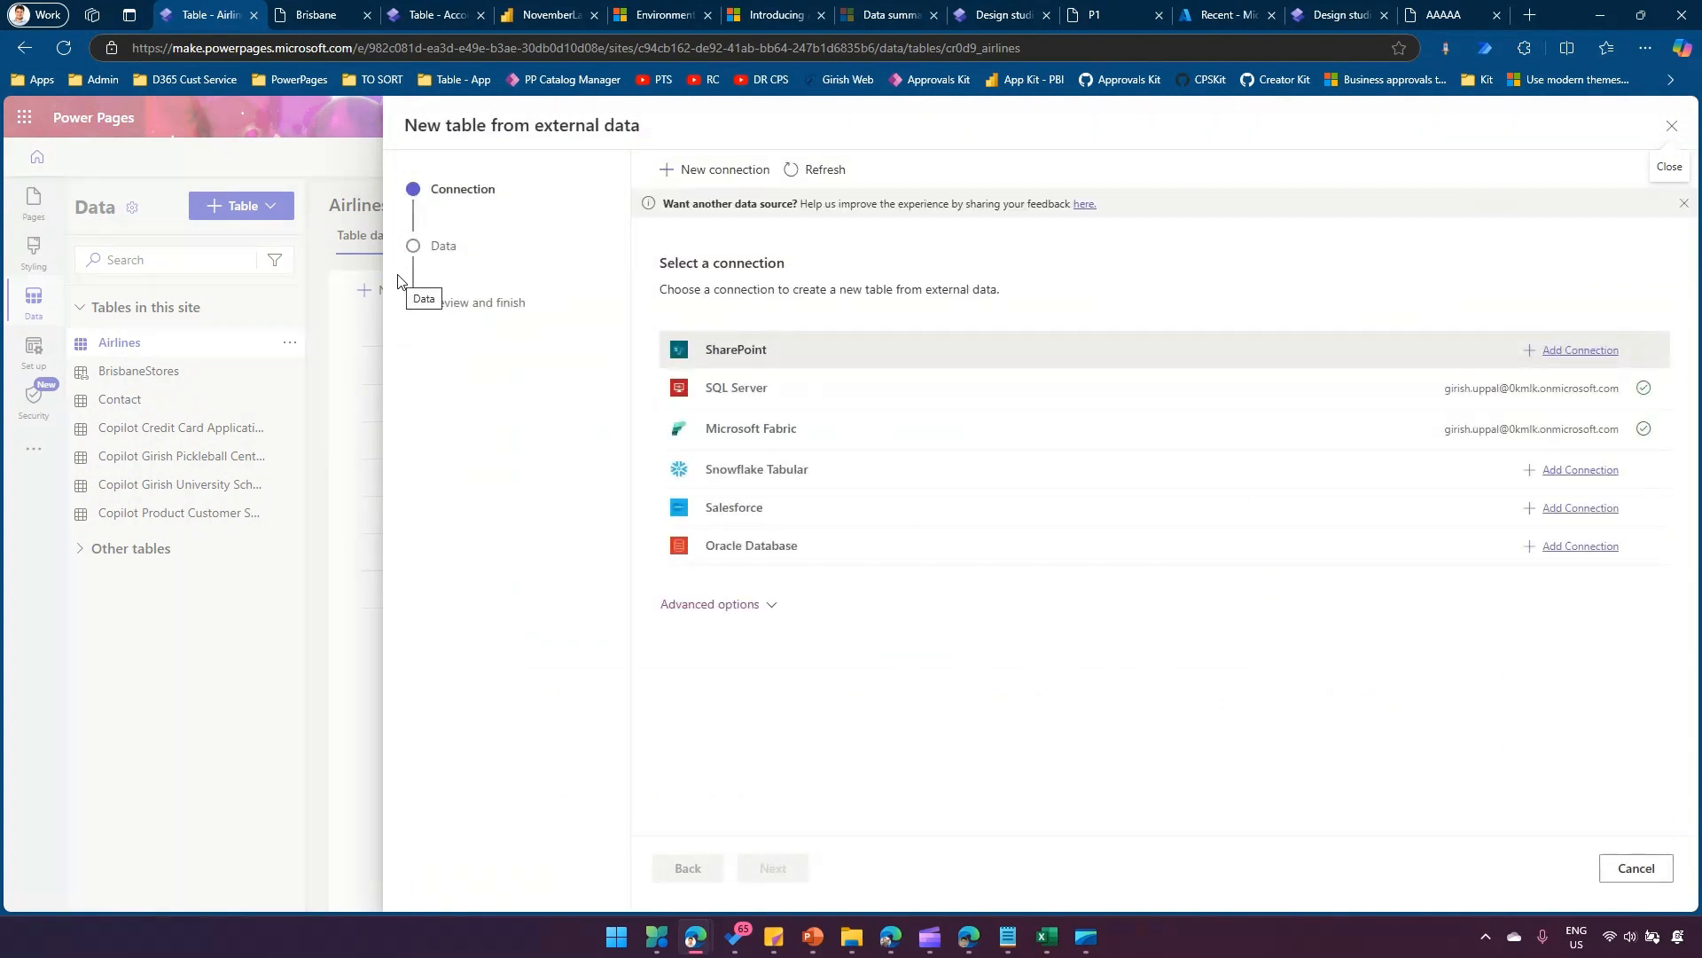
pyautogui.click(805, 429)
pyautogui.click(780, 869)
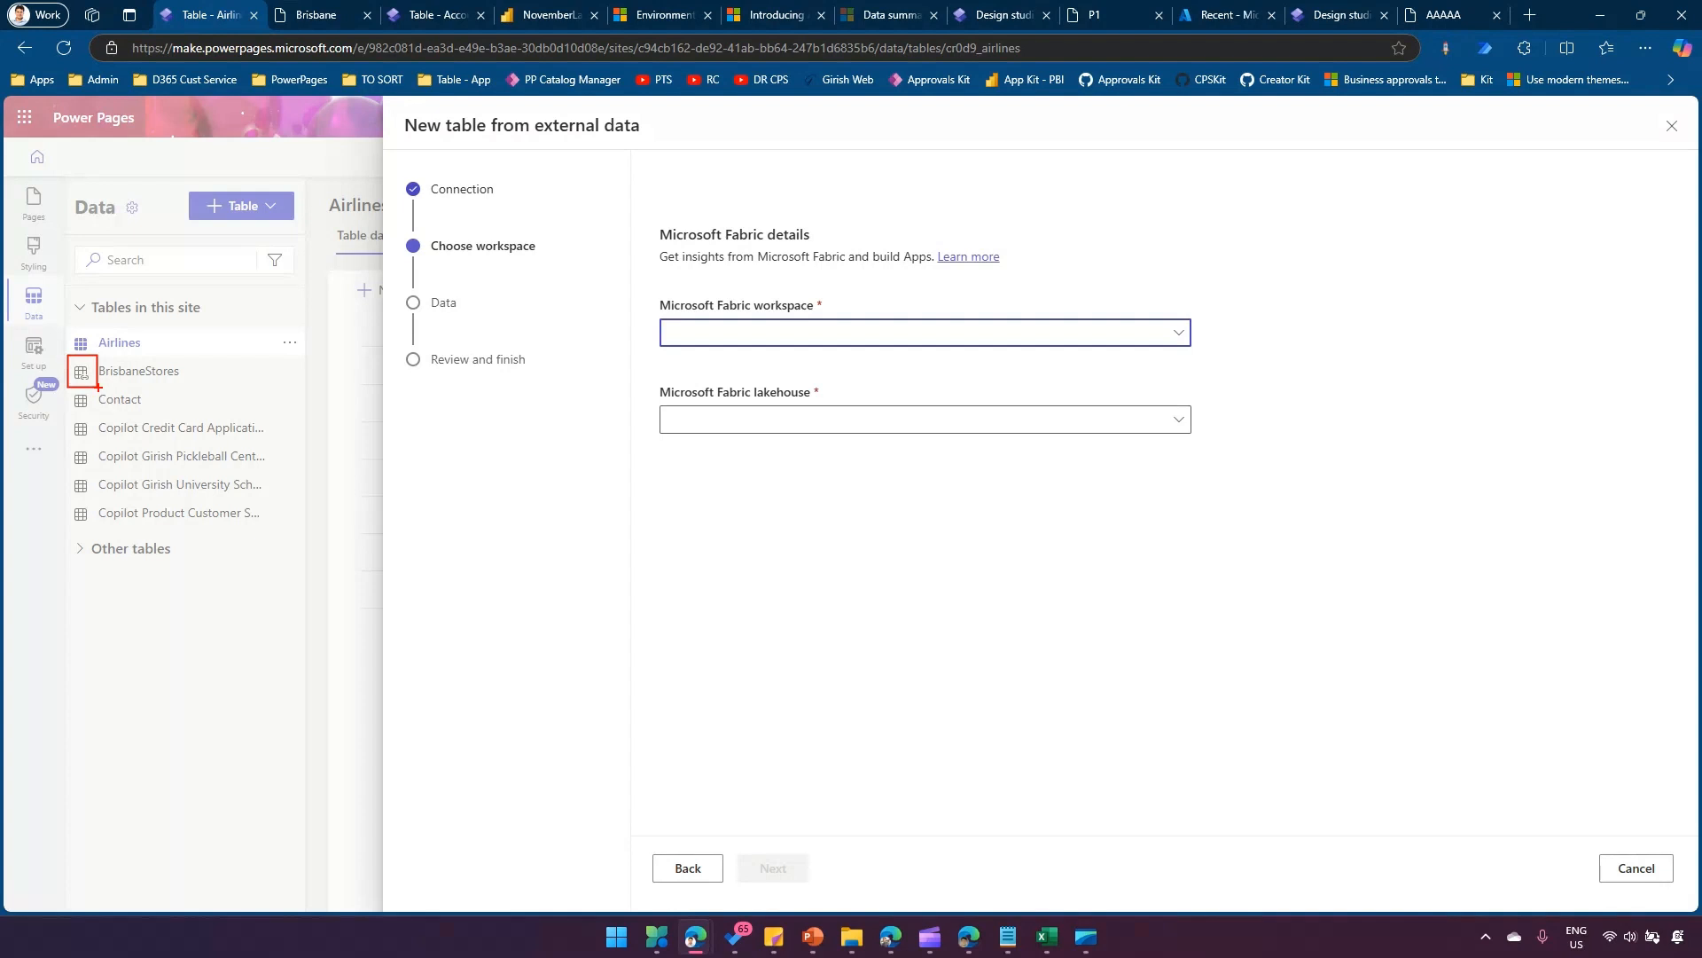
pyautogui.press('Escape')
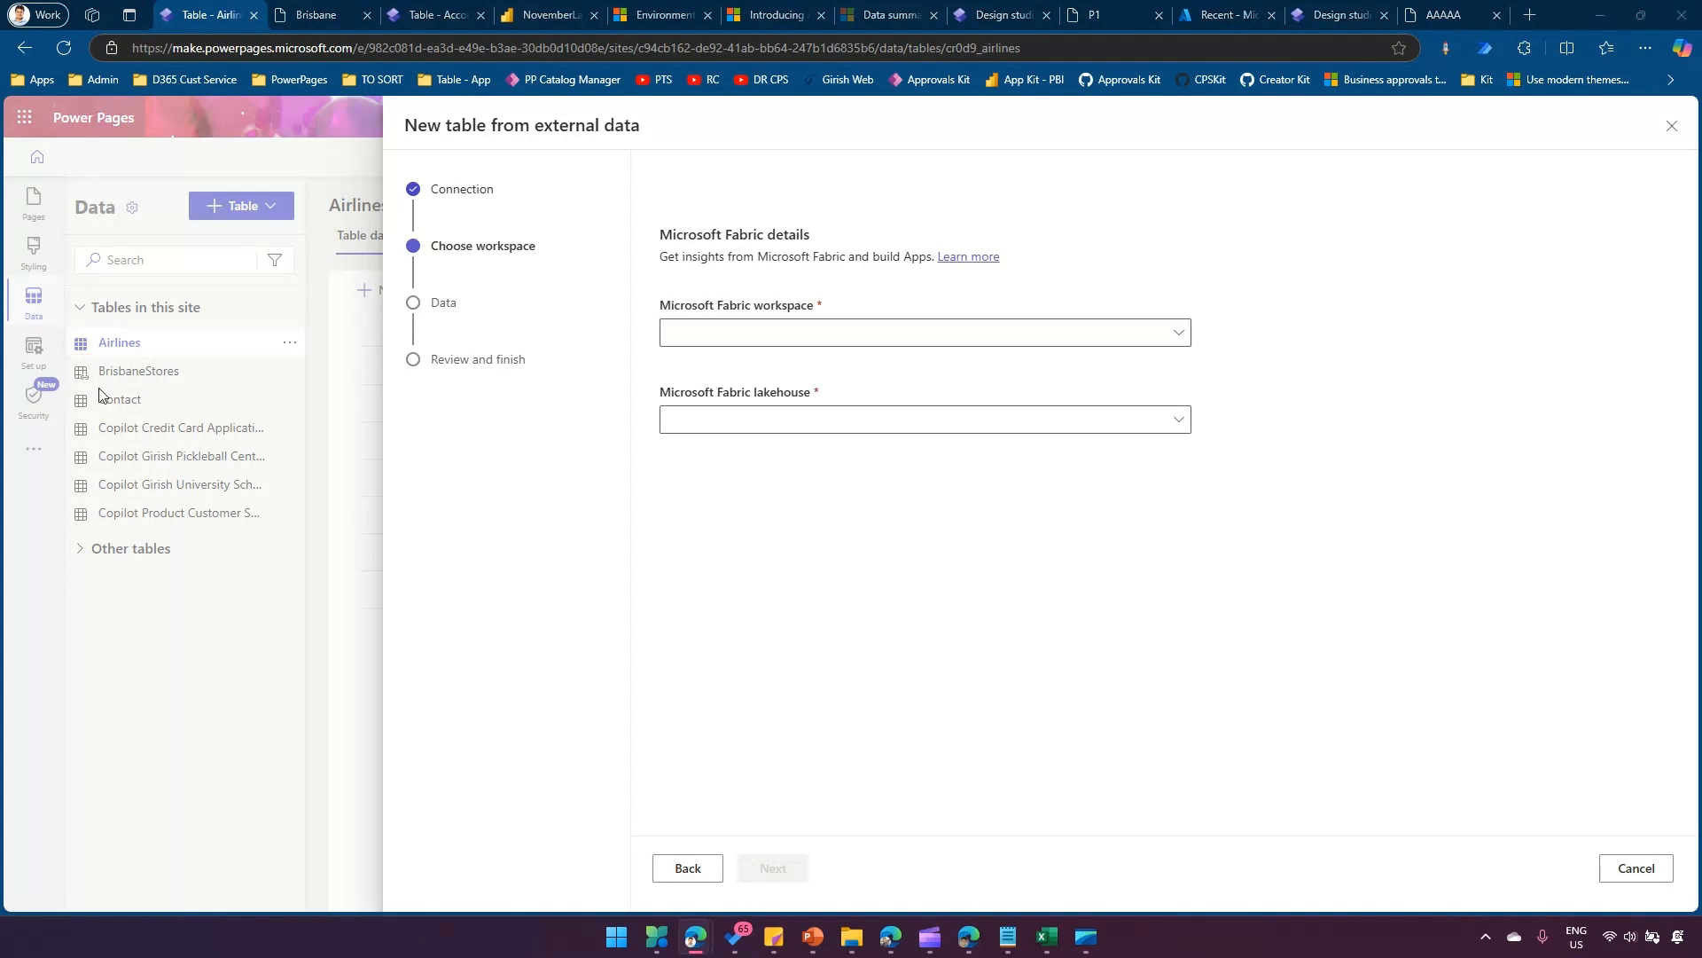
pyautogui.click(1618, 870)
pyautogui.click(866, 534)
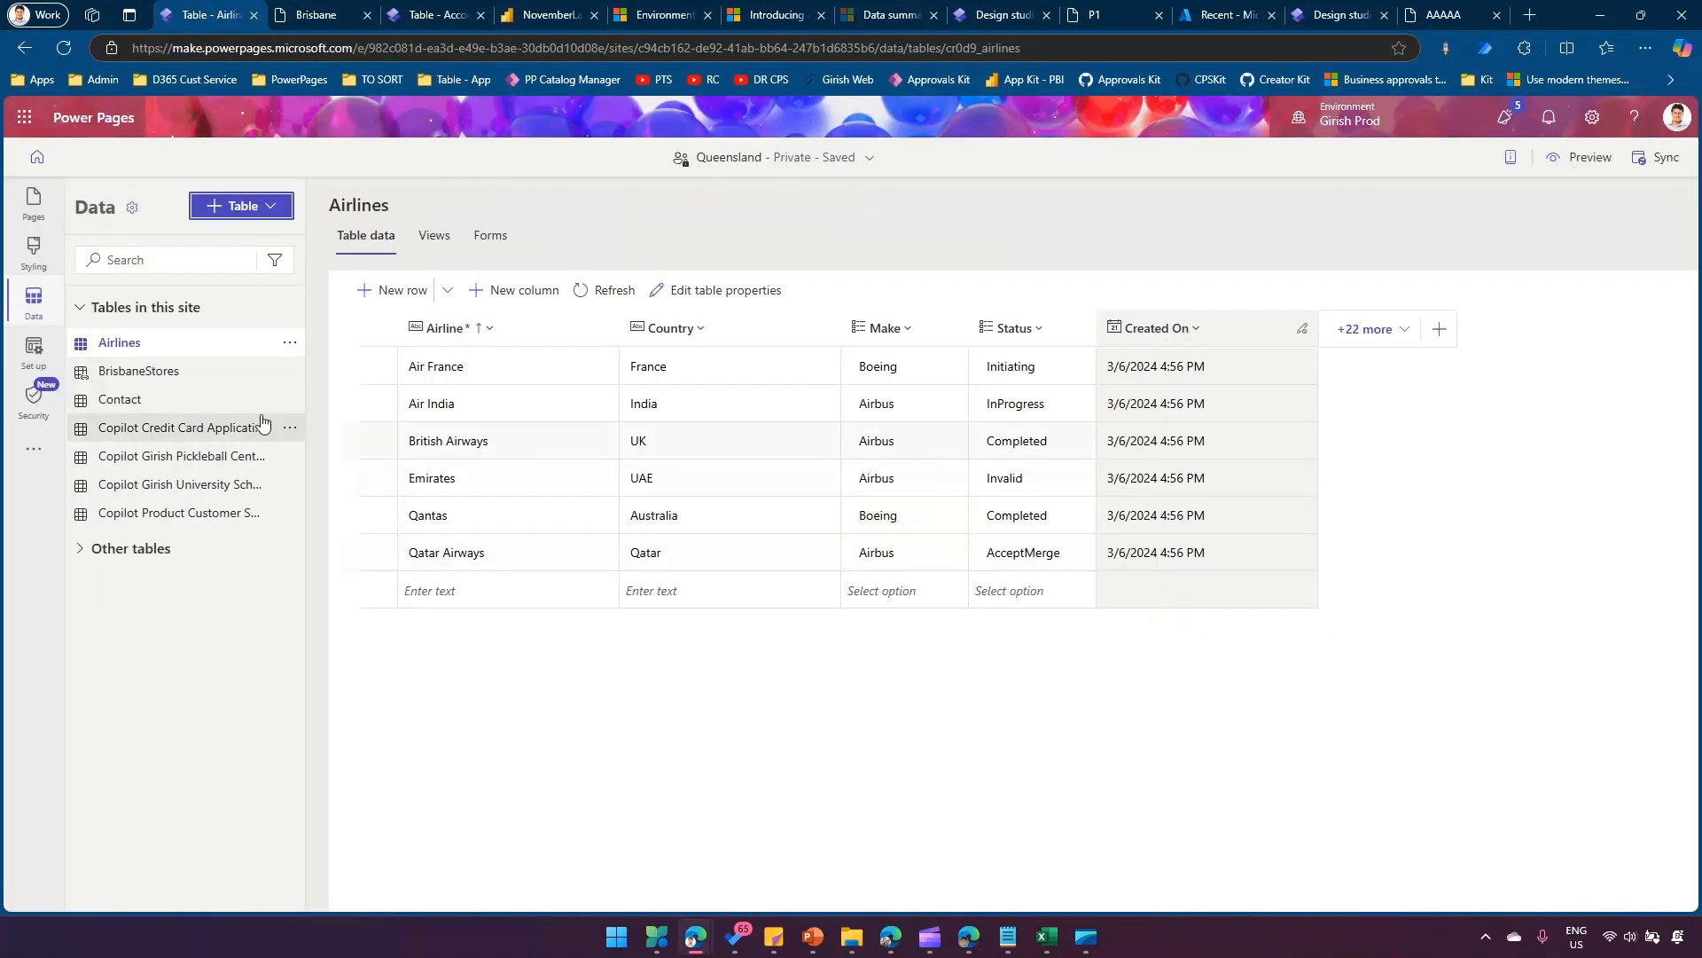
# Examine the BrisbaneStores virtual table's data and the actions available for that table.
pyautogui.click(163, 372)
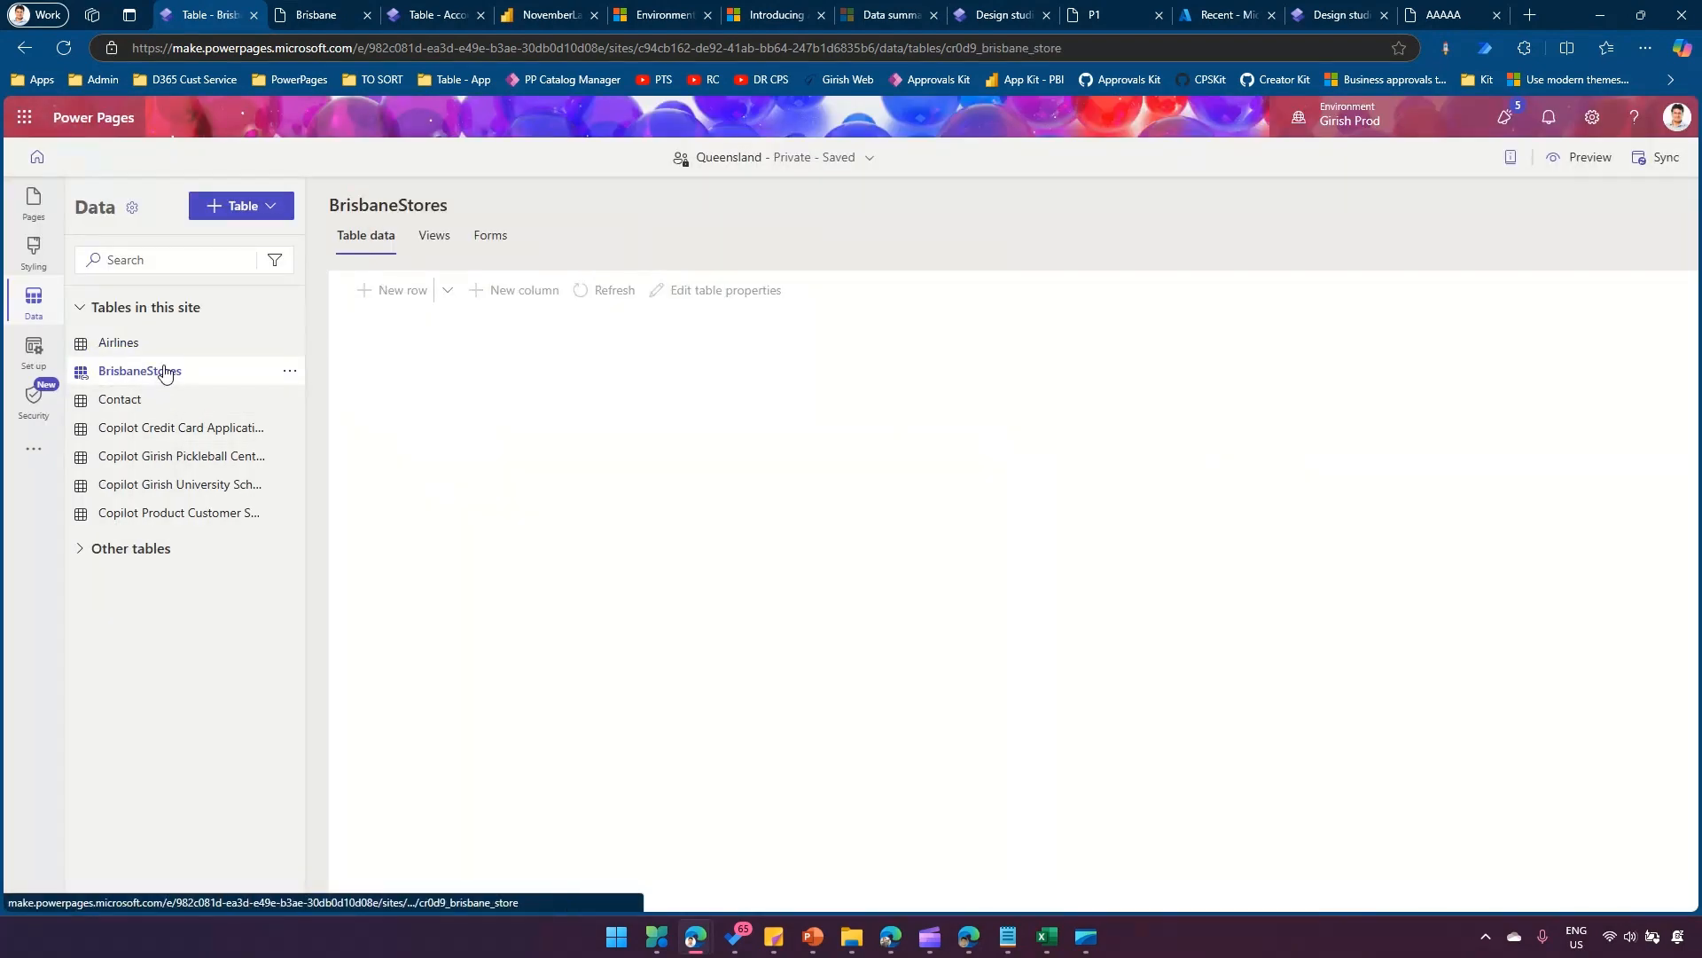
pyautogui.click(290, 371)
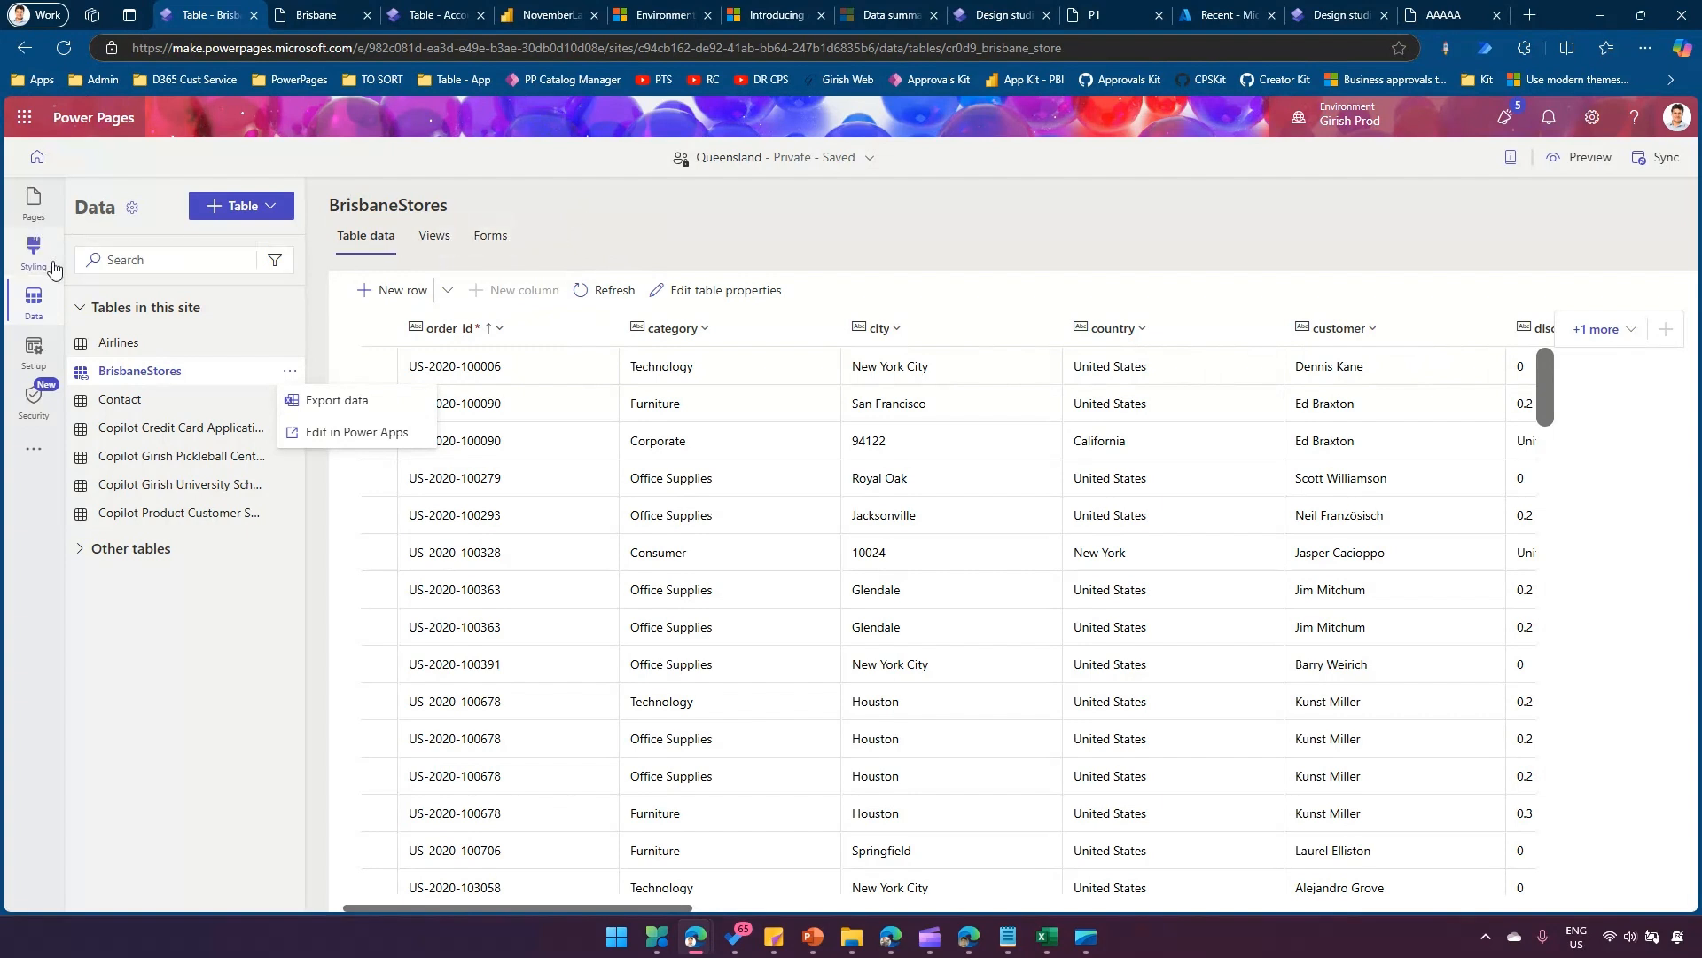
# View the Brisbane page in the design studio and its list on the previewed site.
pyautogui.click(35, 213)
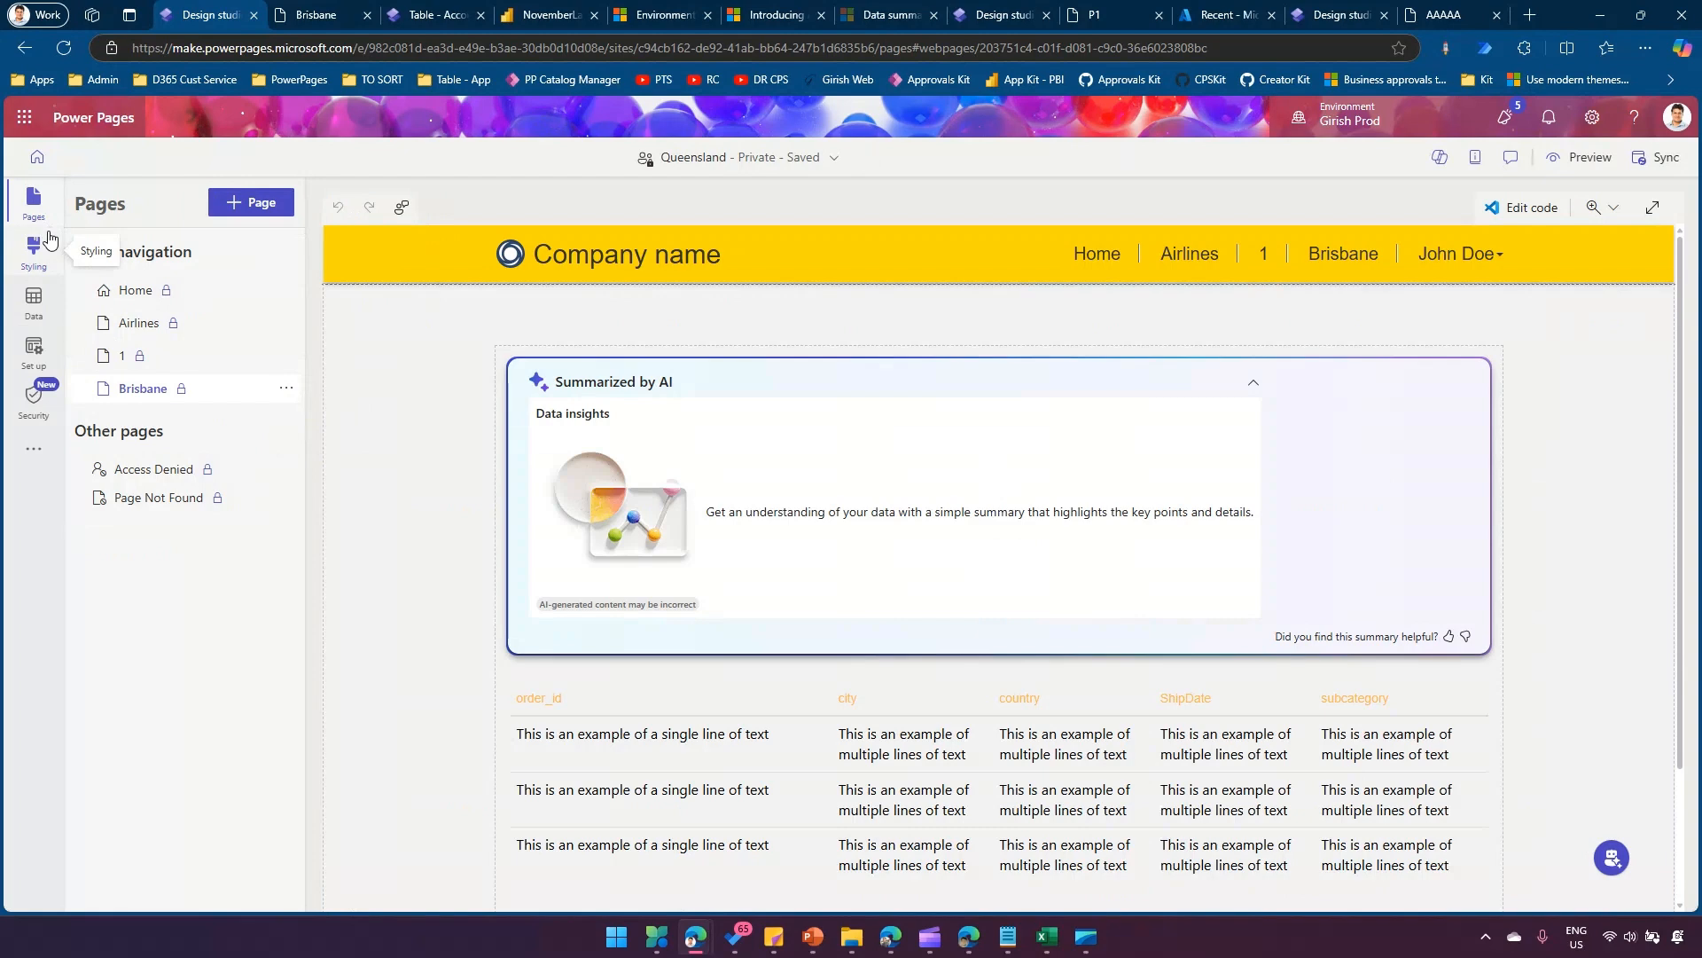
pyautogui.moveTo(312, 17)
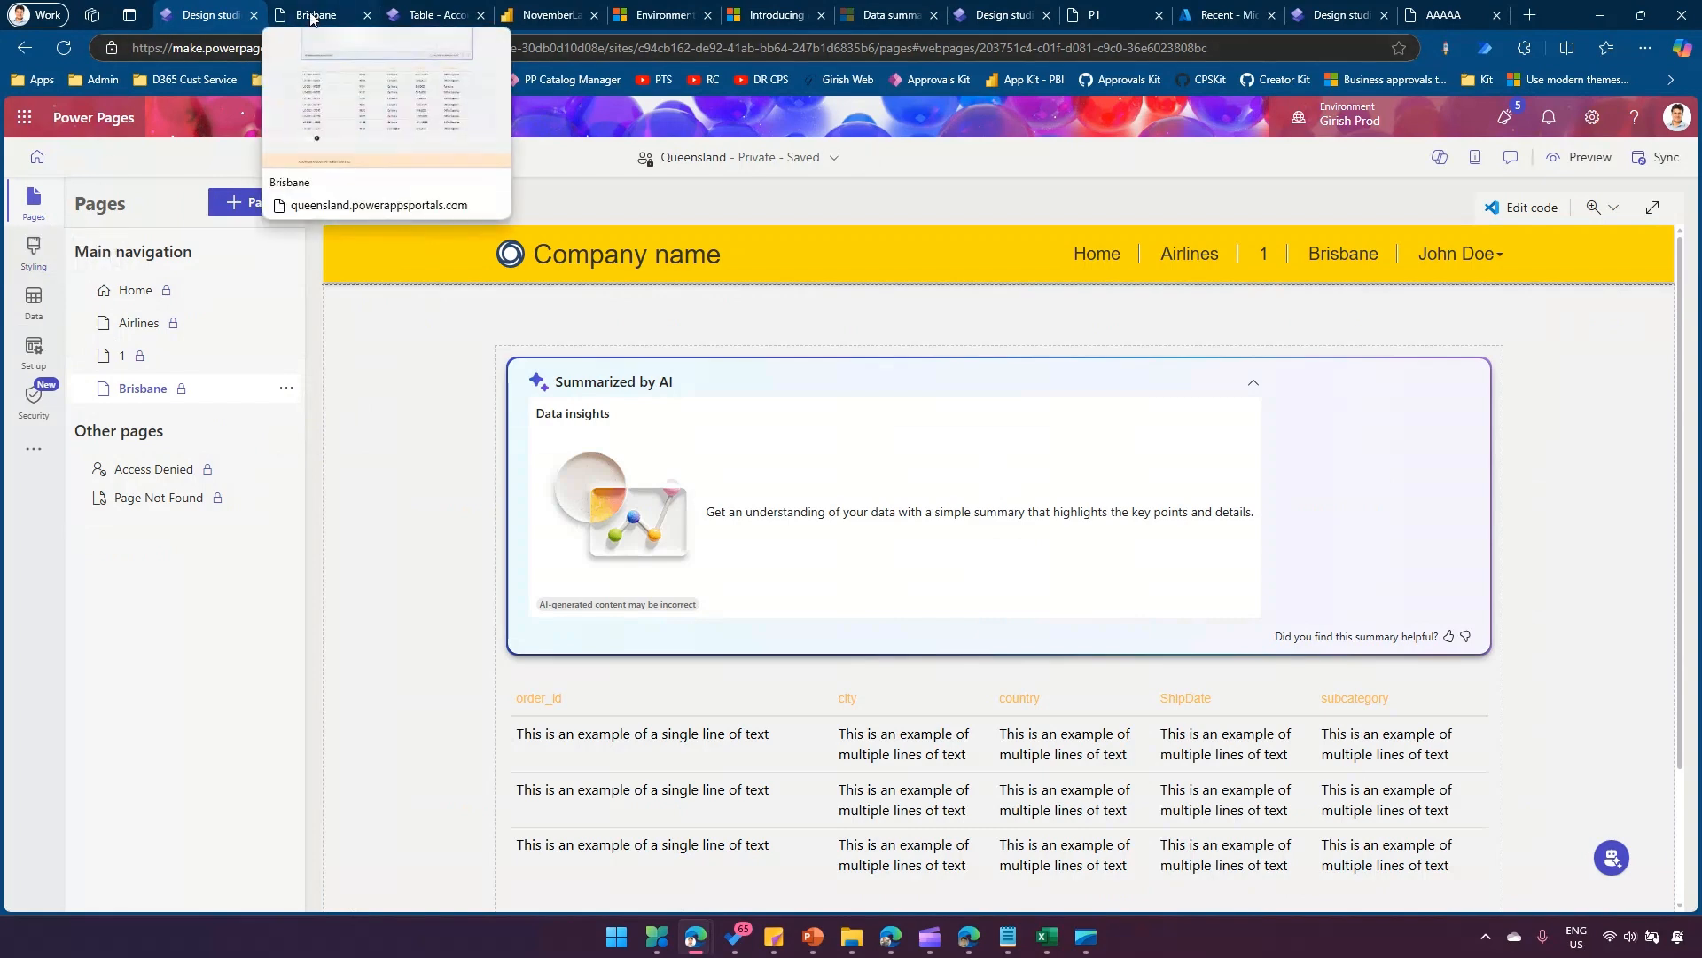
pyautogui.click(312, 17)
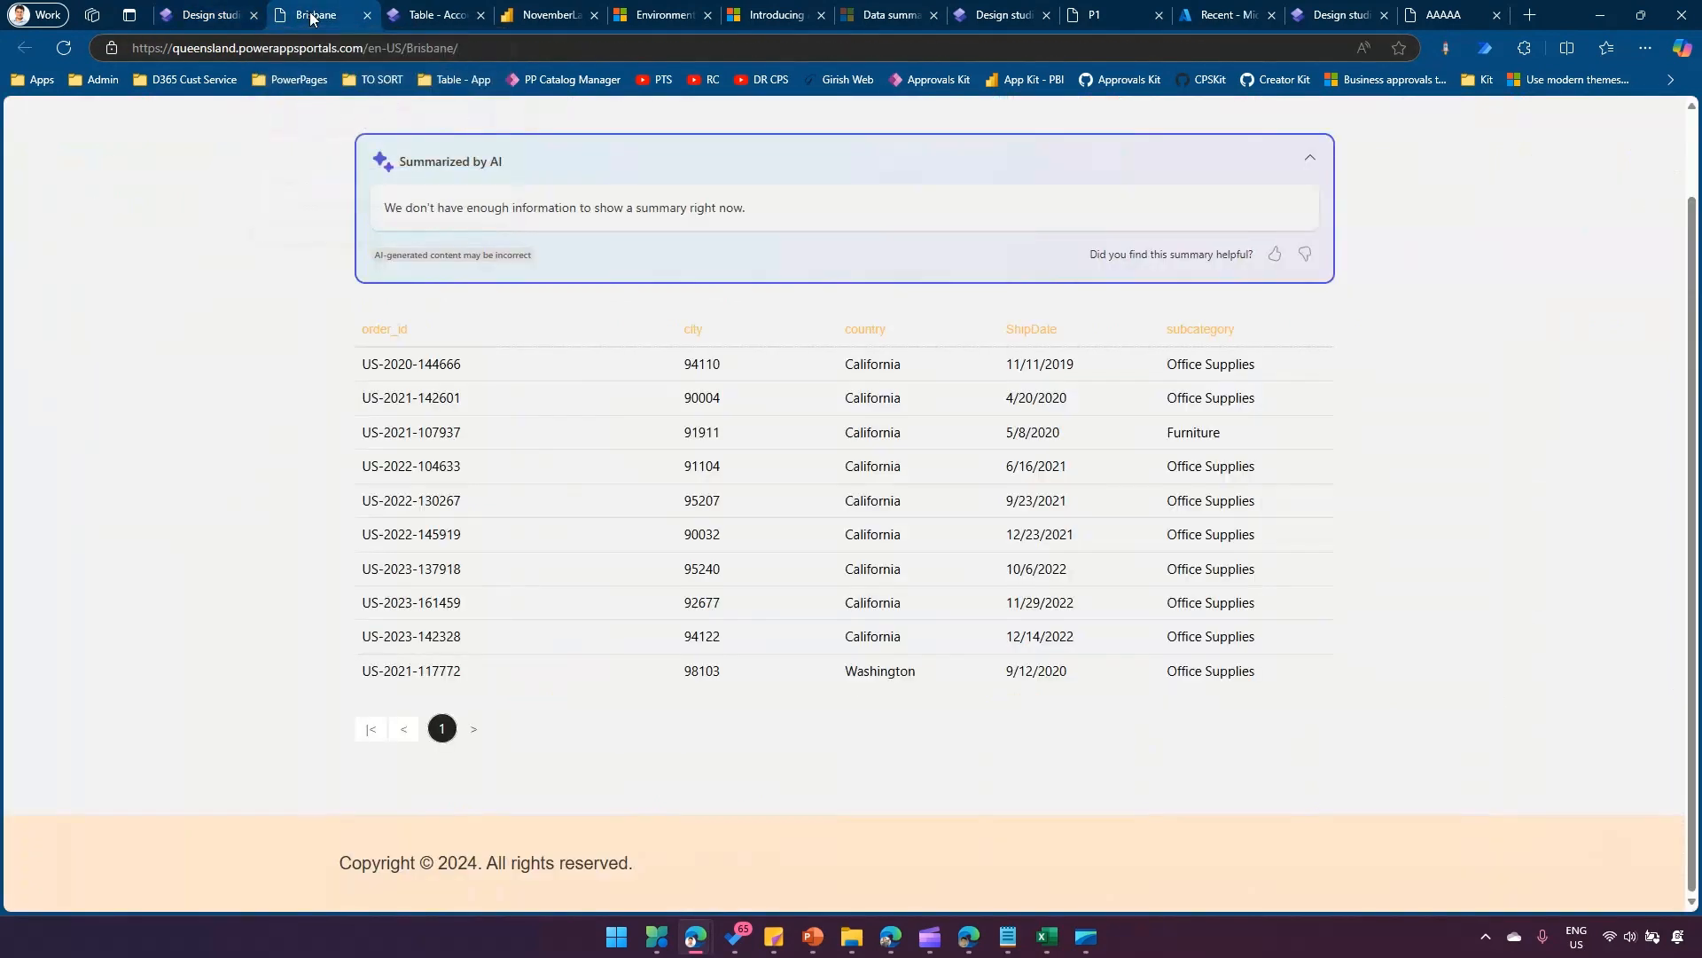